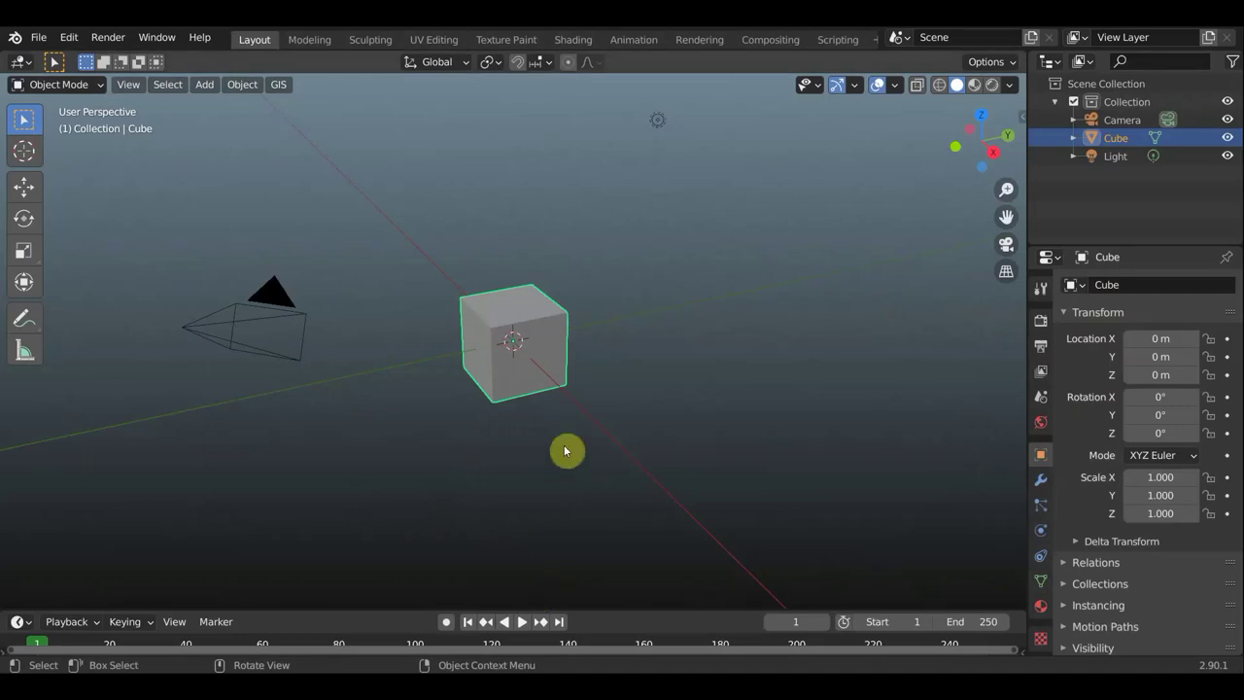
# - Hide the Camera and Light in the Outliner so only the cube shows
pyautogui.click(1228, 120)
pyautogui.click(1228, 155)
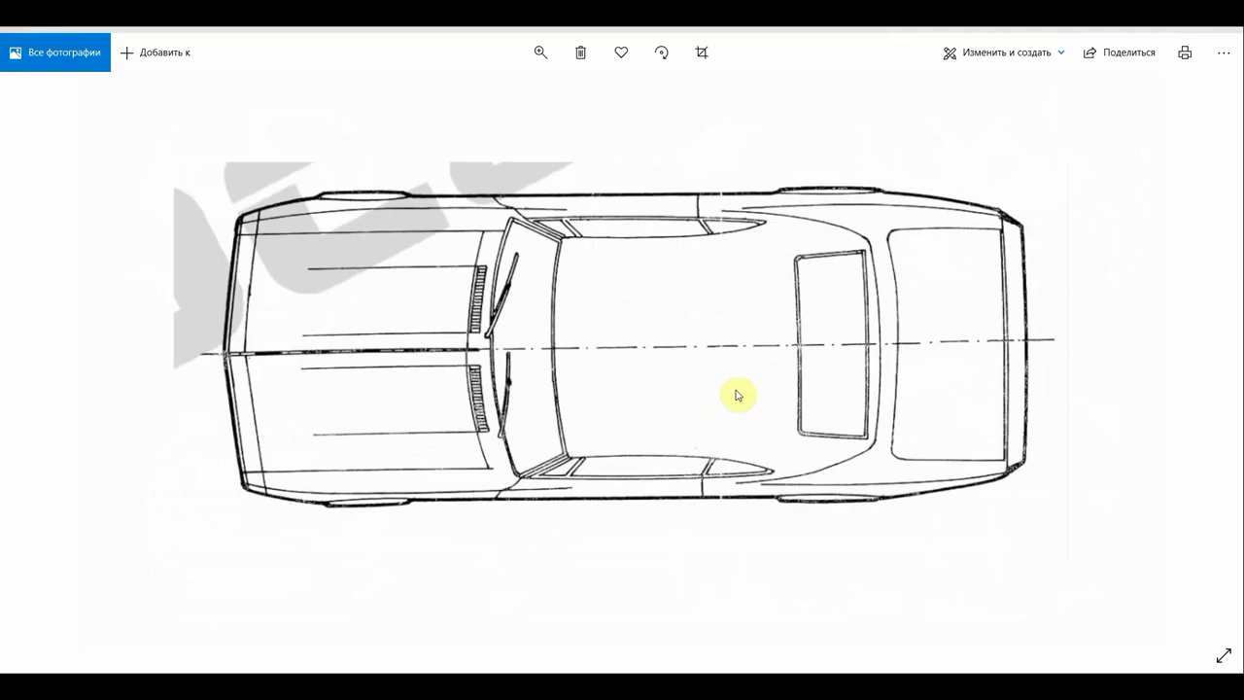
# - Browse the Camaro blueprints in Photos from the top view to the dimensioned side view
pyautogui.press('Right')
pyautogui.press('Right')
pyautogui.press('Right')
pyautogui.press('Left')
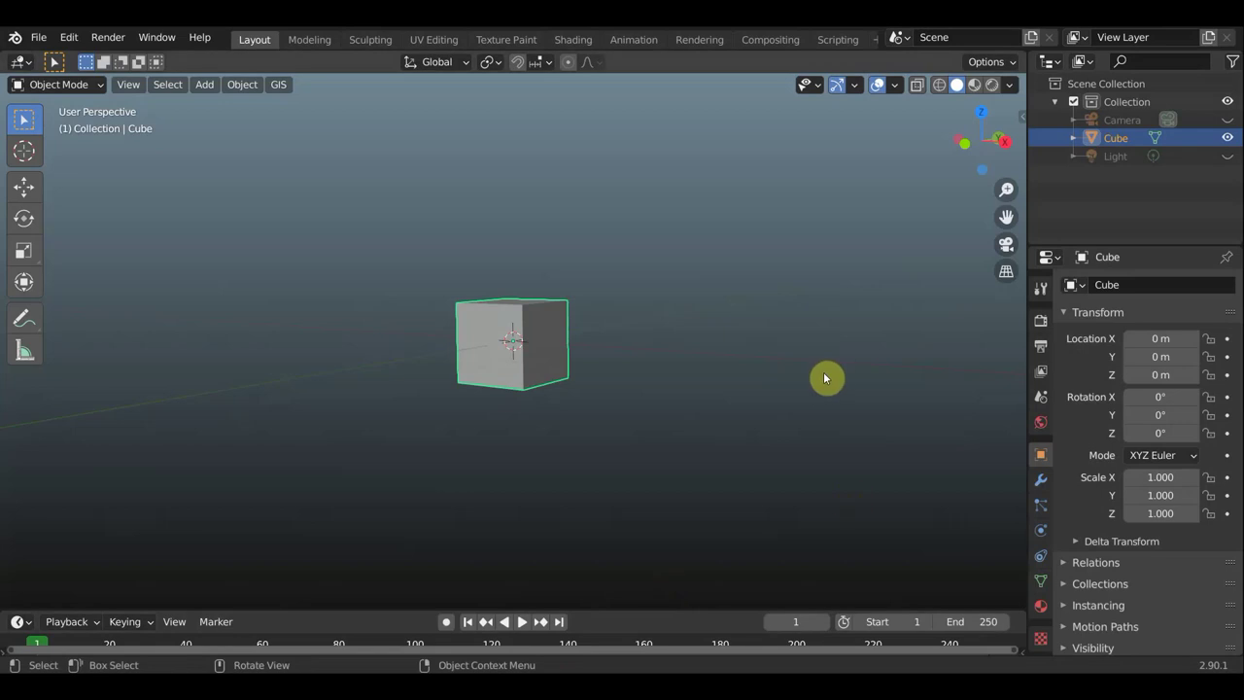
# - Set the cube's X dimension to 4.628 m in the Item panel
pyautogui.press('n')
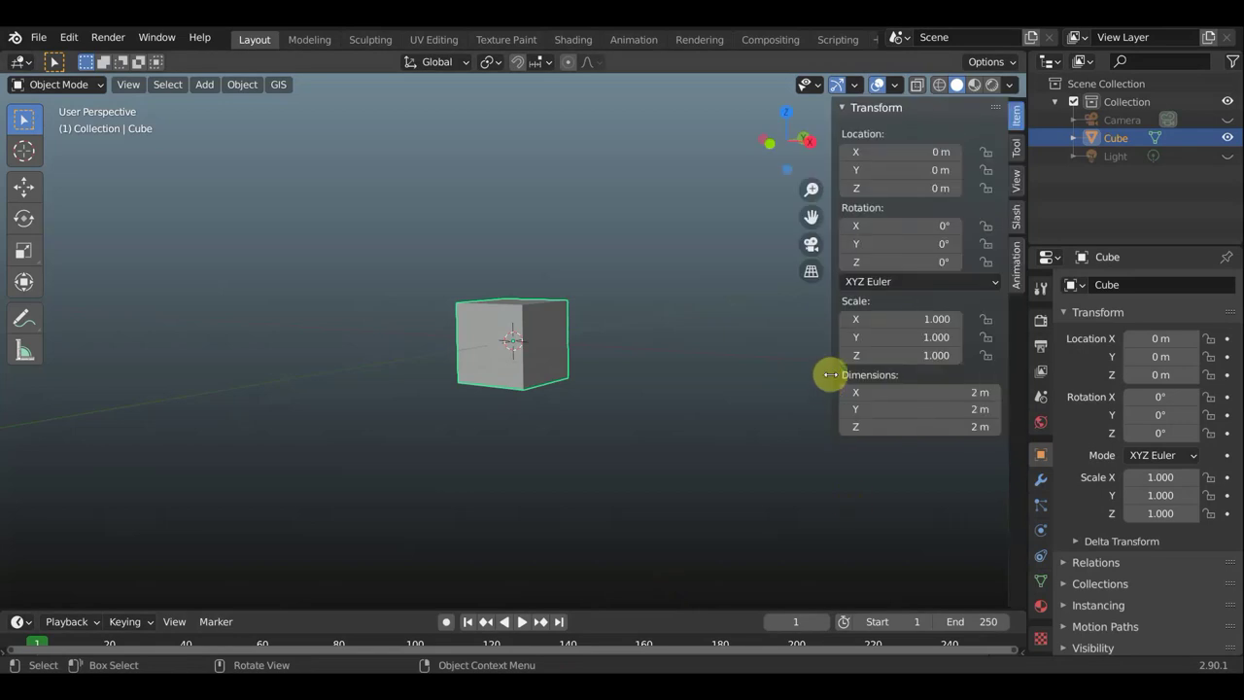
pyautogui.click(882, 390)
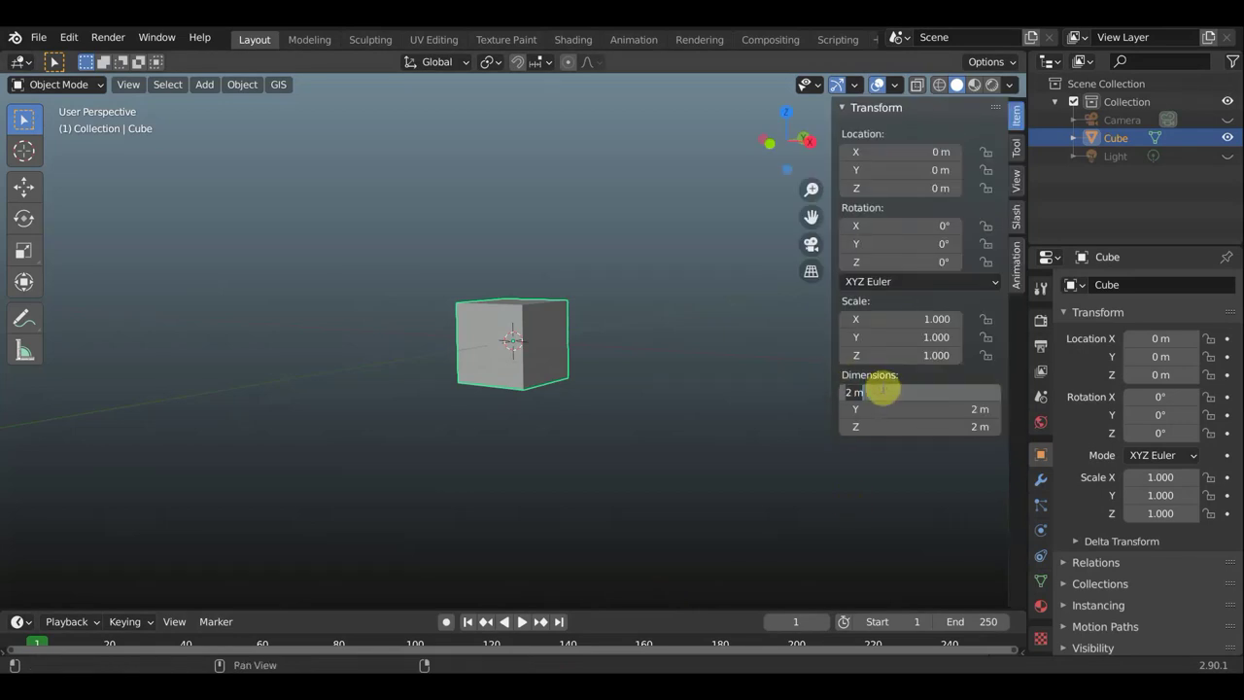
pyautogui.write('4.628')
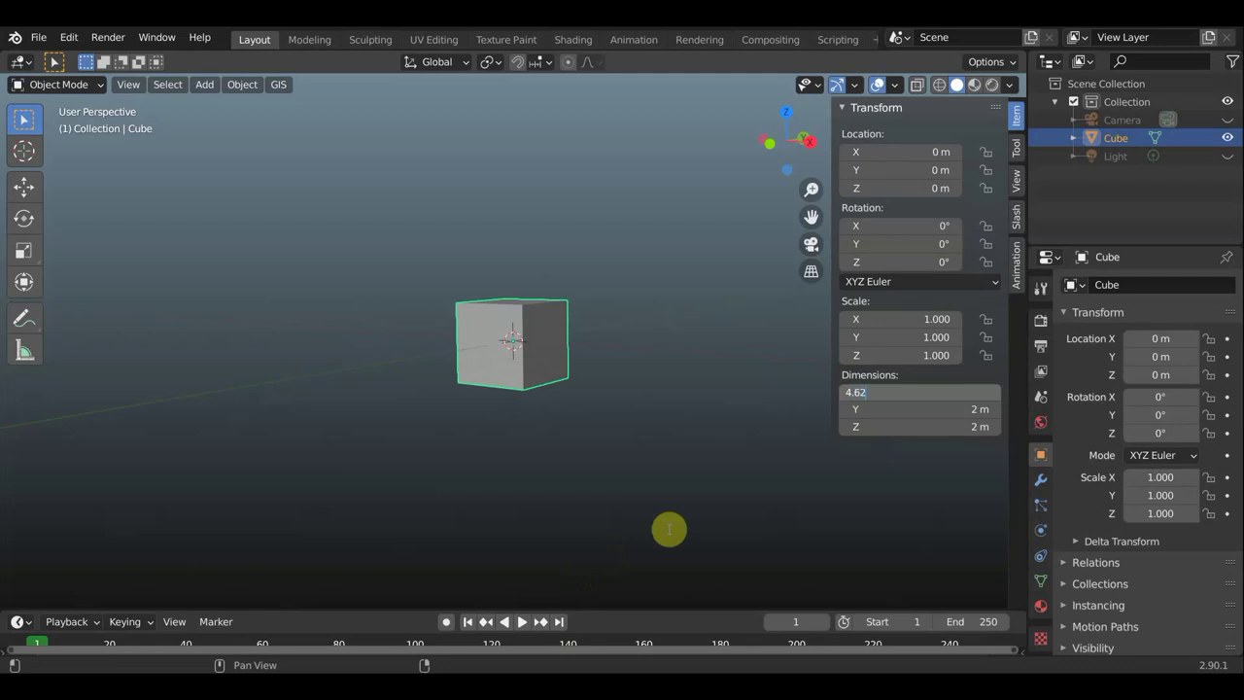
pyautogui.press('Return')
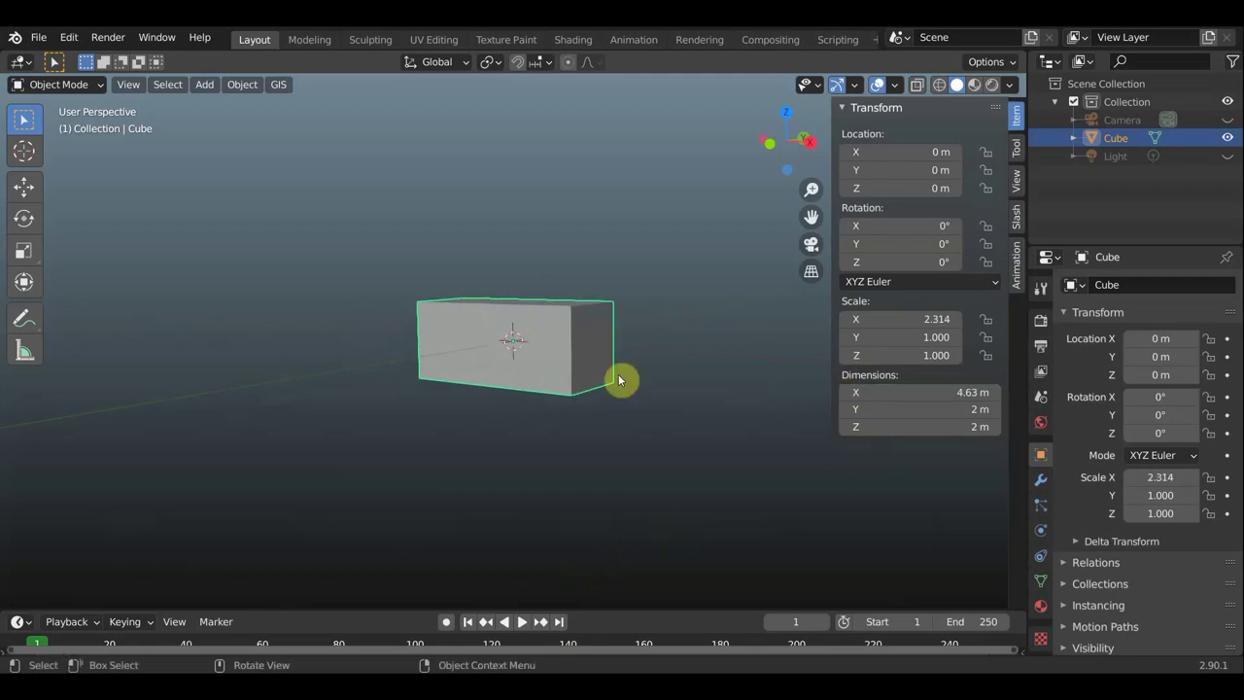
# - Switch to Photos and move on to the front-view blueprint for the width
pyautogui.click(913, 408)
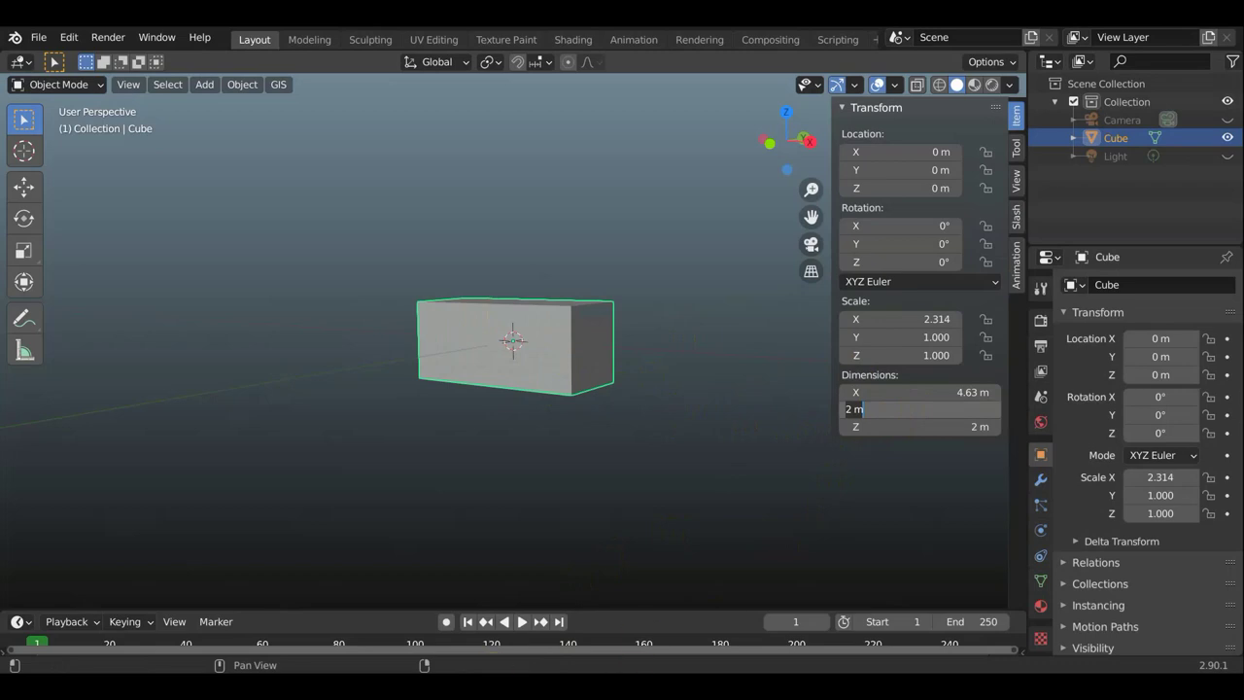
pyautogui.hotkey('alt', 'Tab')
pyautogui.press('Right')
pyautogui.press('Right')
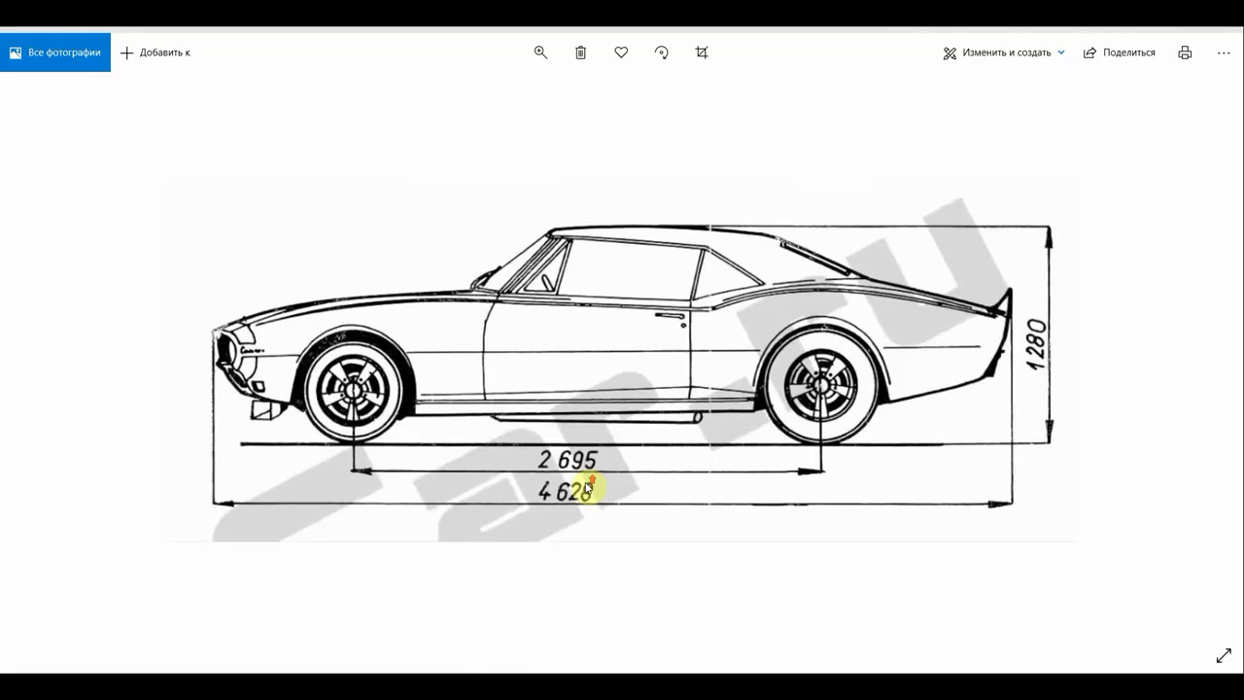
pyautogui.press('Right')
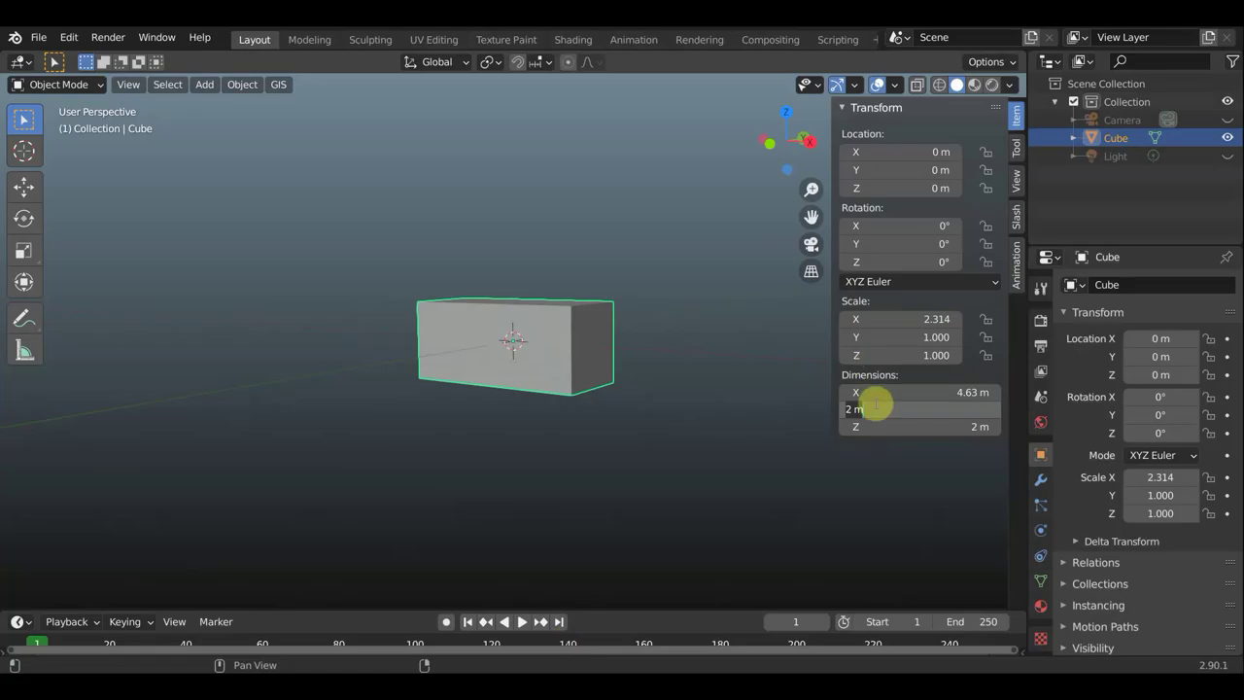
# - Set the box's Y dimension to 1.6 m and begin entering its Z height
pyautogui.click(875, 403)
pyautogui.write('1.6')
pyautogui.press('Return')
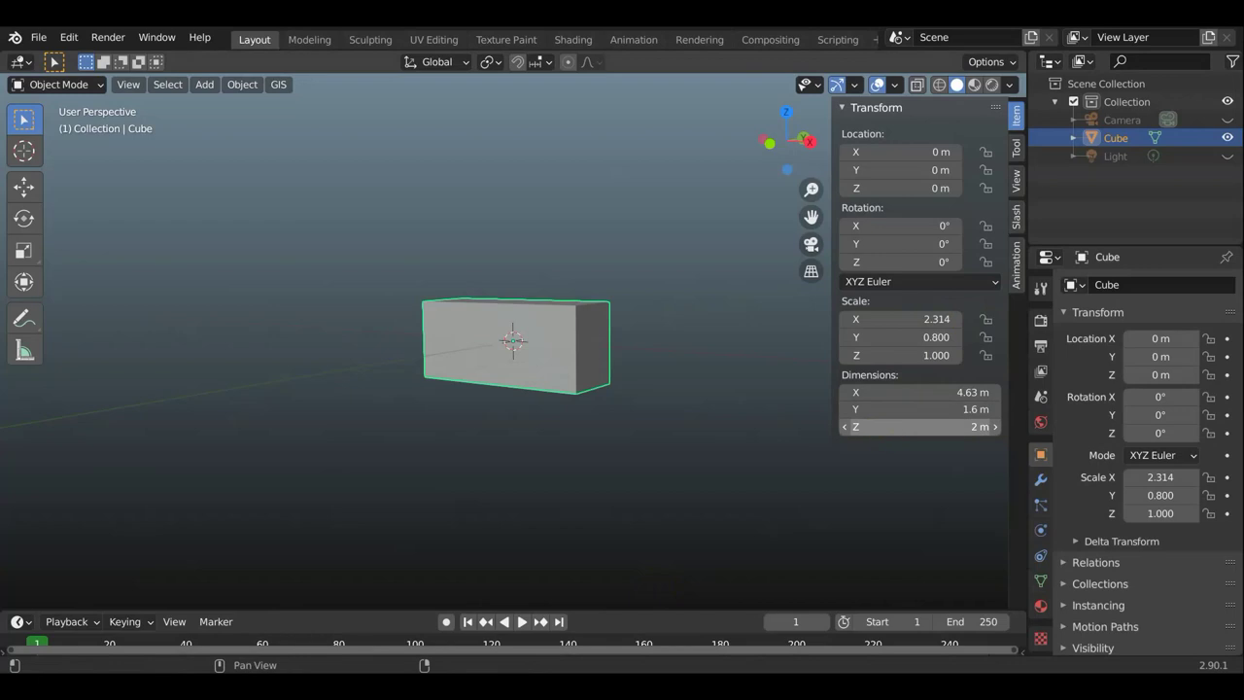
pyautogui.click(892, 424)
pyautogui.write('1280')
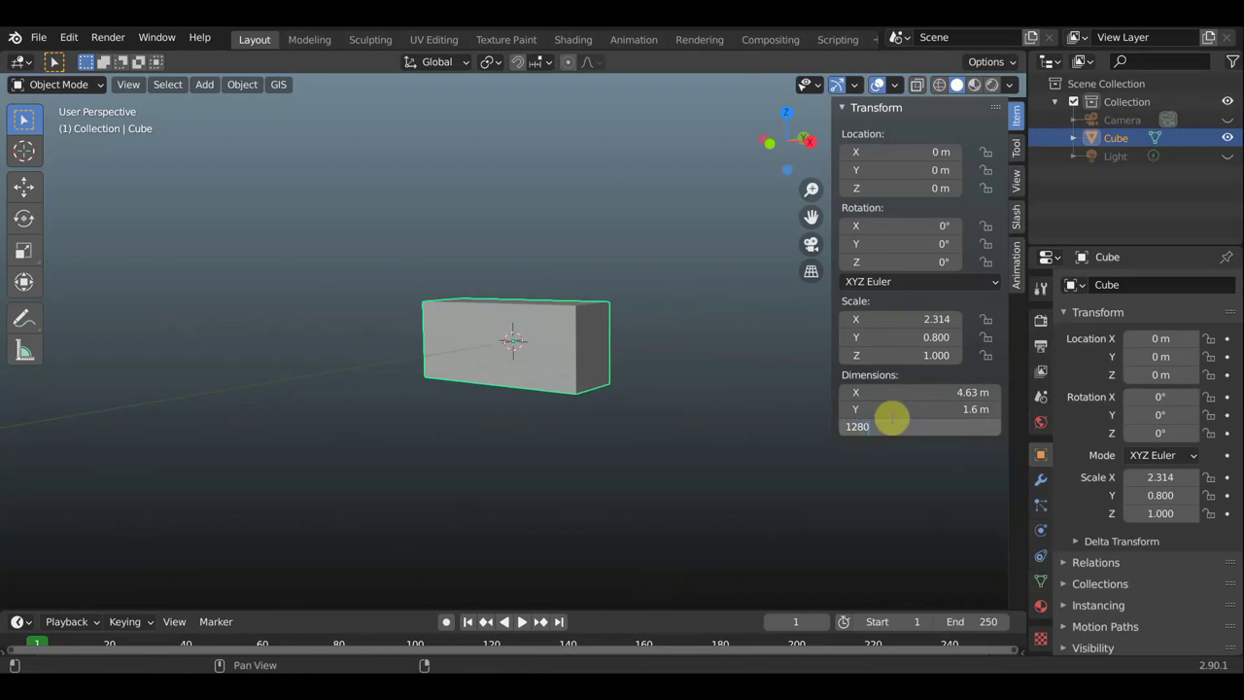
# - Correct the box height from 1280 m to 1.28 m, then view it in front orthographic
pyautogui.press('Return')
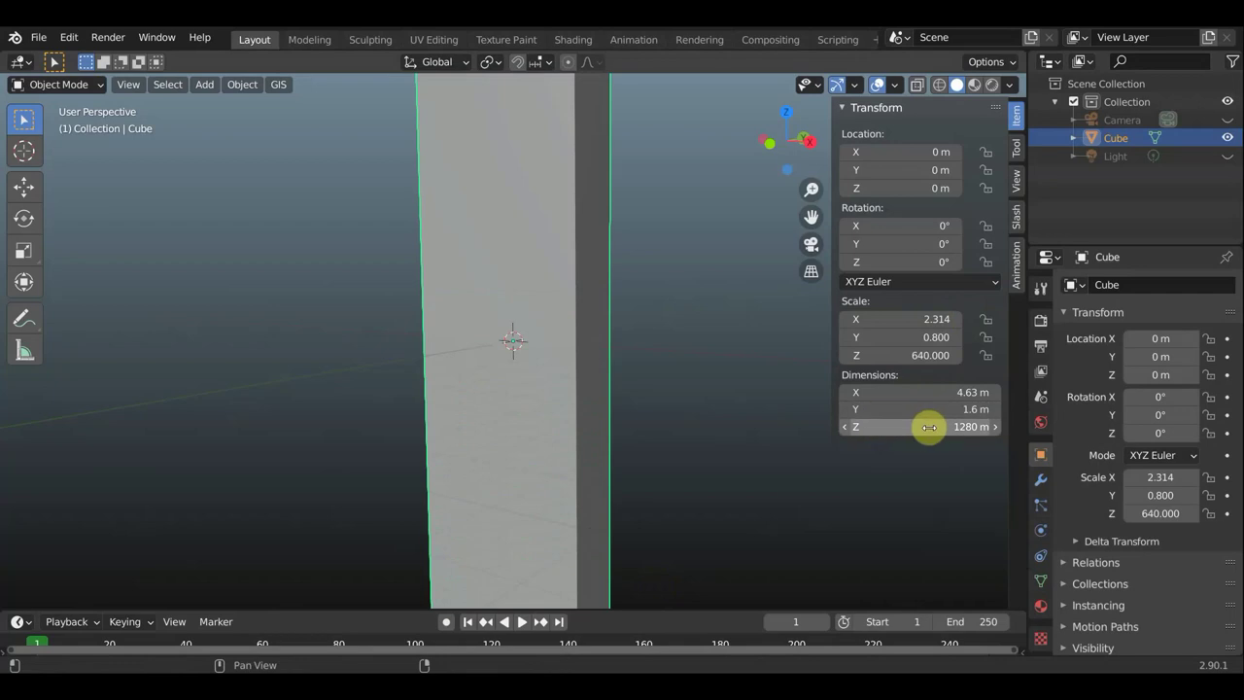
pyautogui.click(961, 429)
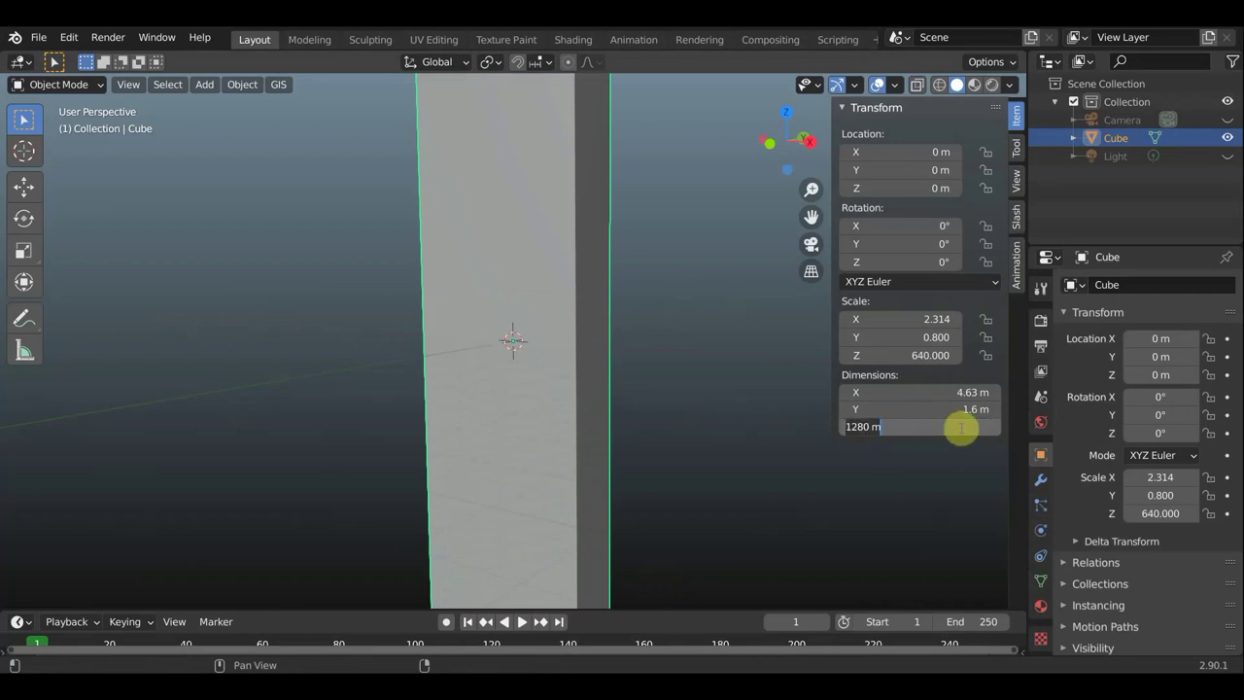
pyautogui.write('1')
pyautogui.press('Return')
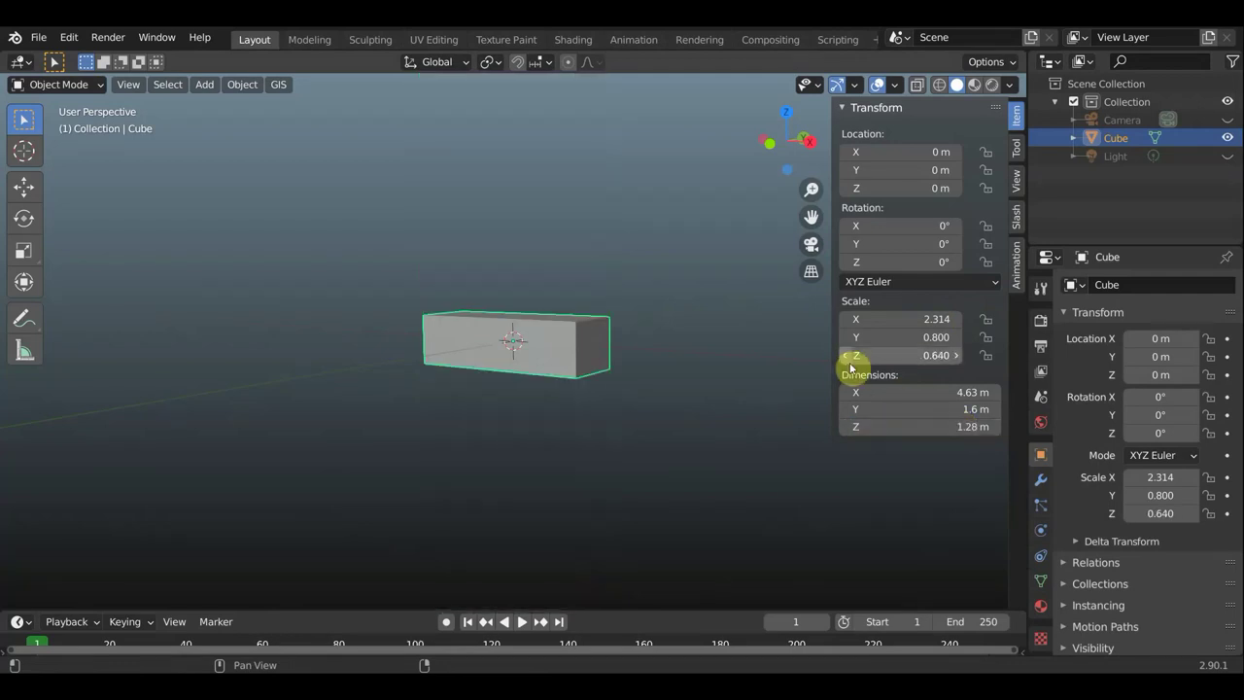
pyautogui.moveTo(751, 390); pyautogui.dragTo(780, 395, button='middle')
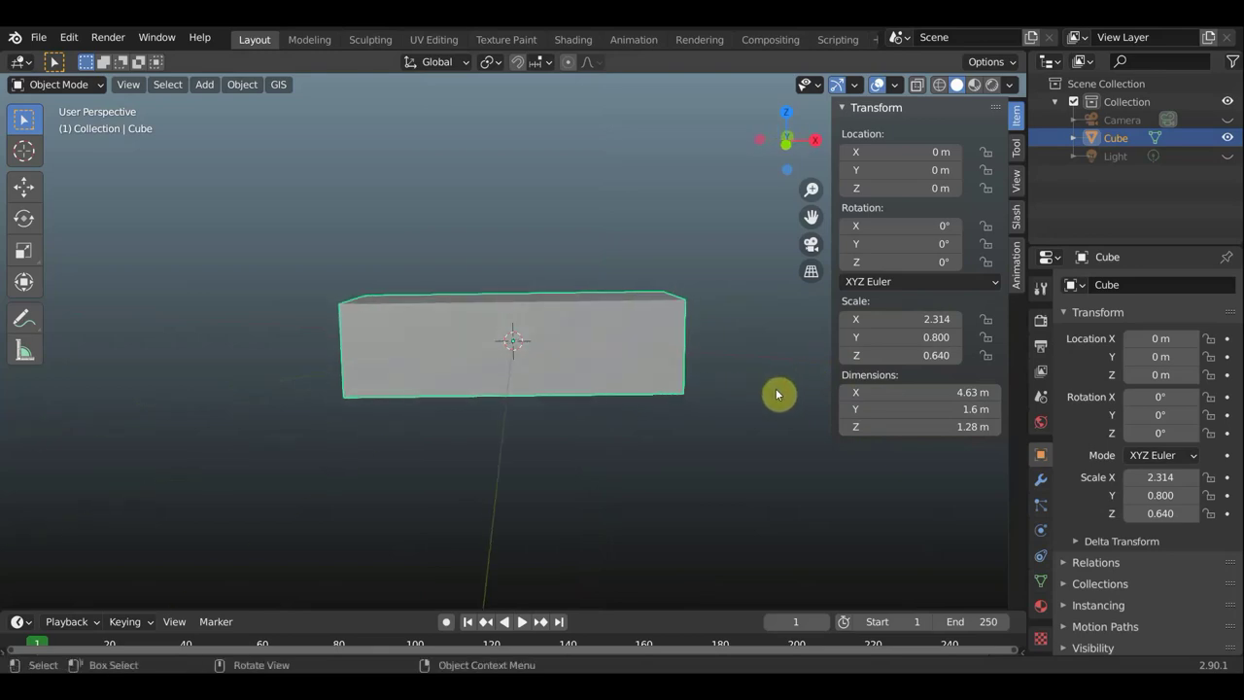
pyautogui.press('KP_1')
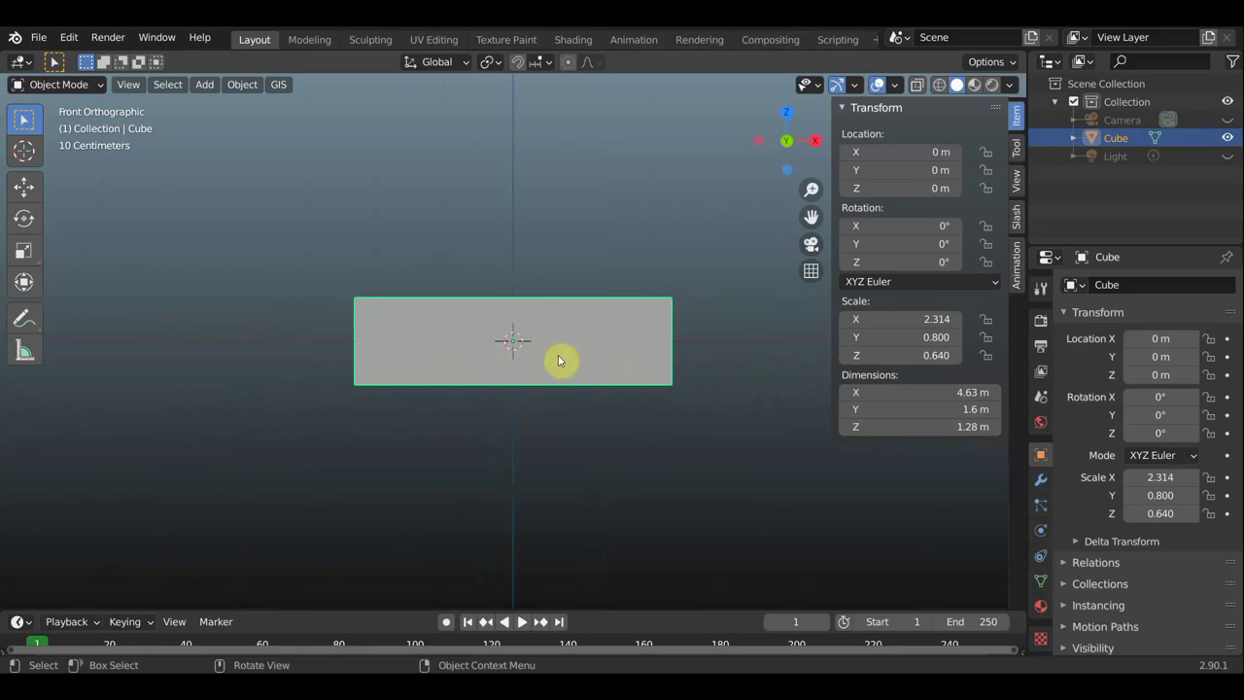
pyautogui.press('KP_3')
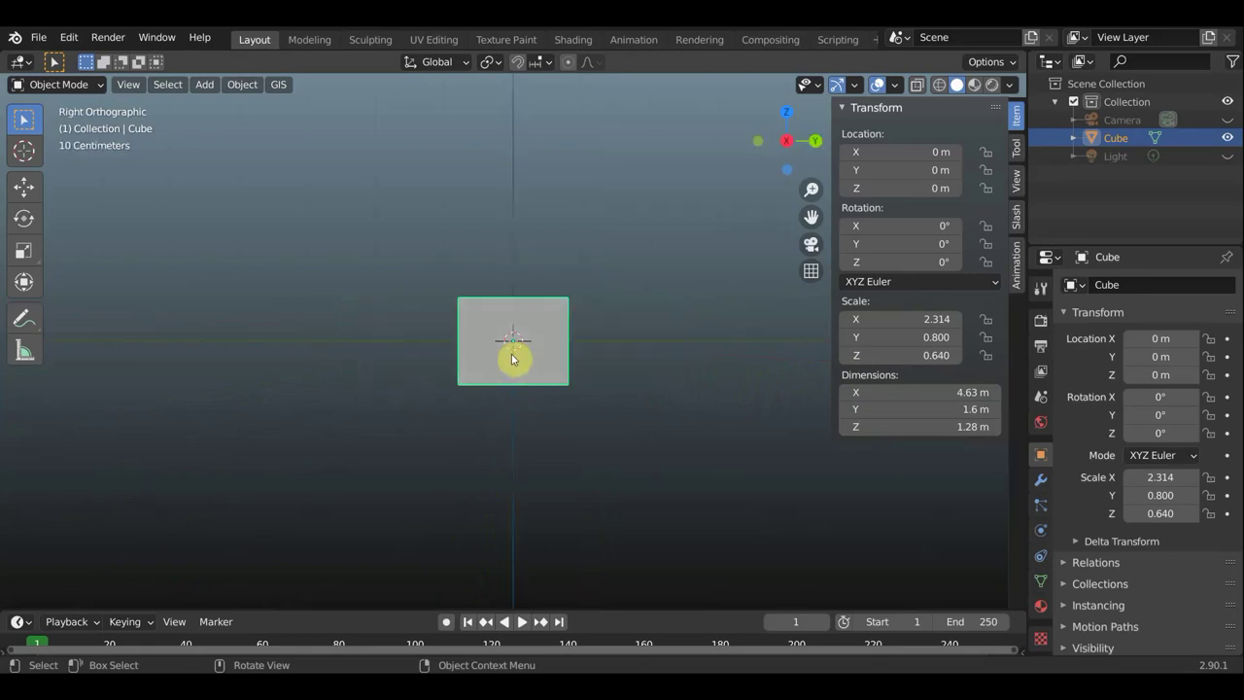
pyautogui.moveTo(565, 342); pyautogui.dragTo(641, 353, button='middle')
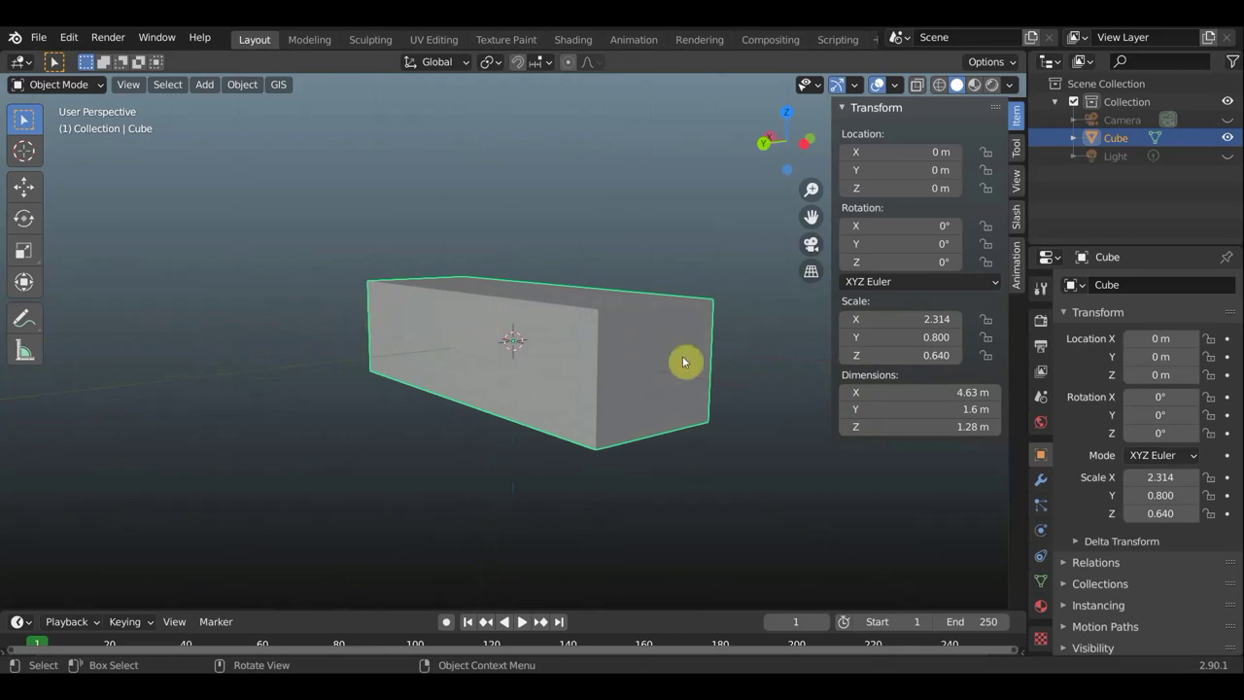
pyautogui.moveTo(560, 374); pyautogui.dragTo(689, 371, button='middle')
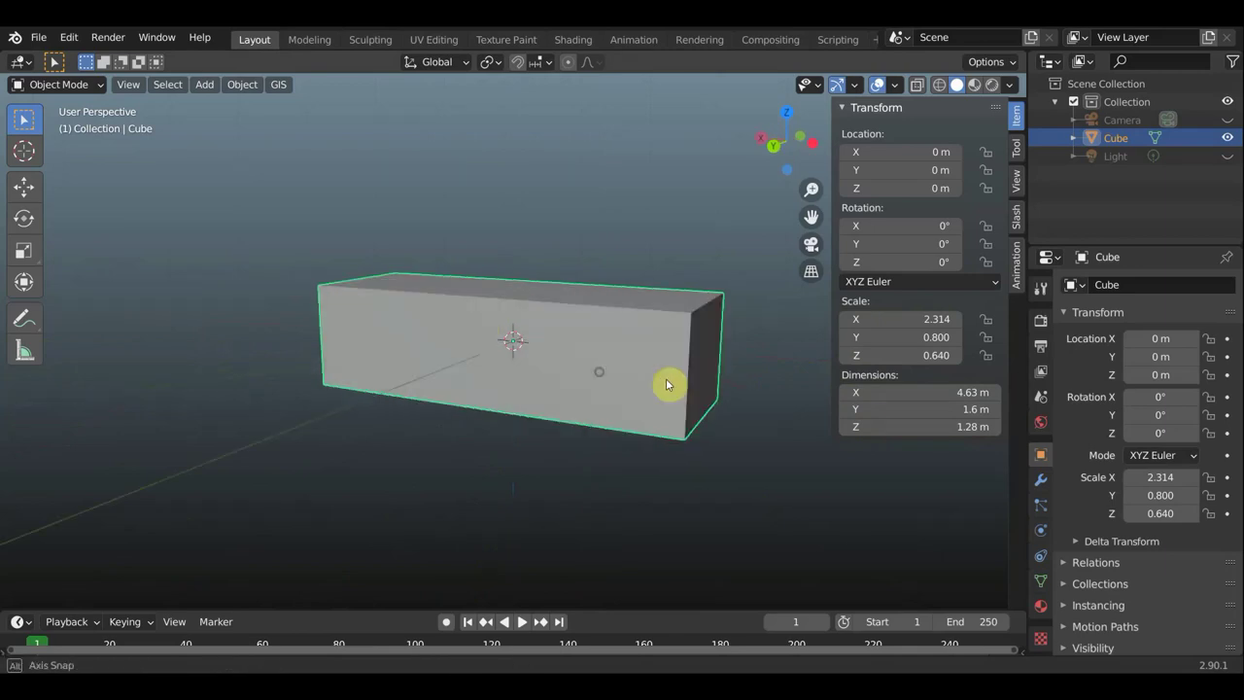
pyautogui.press('KP_3')
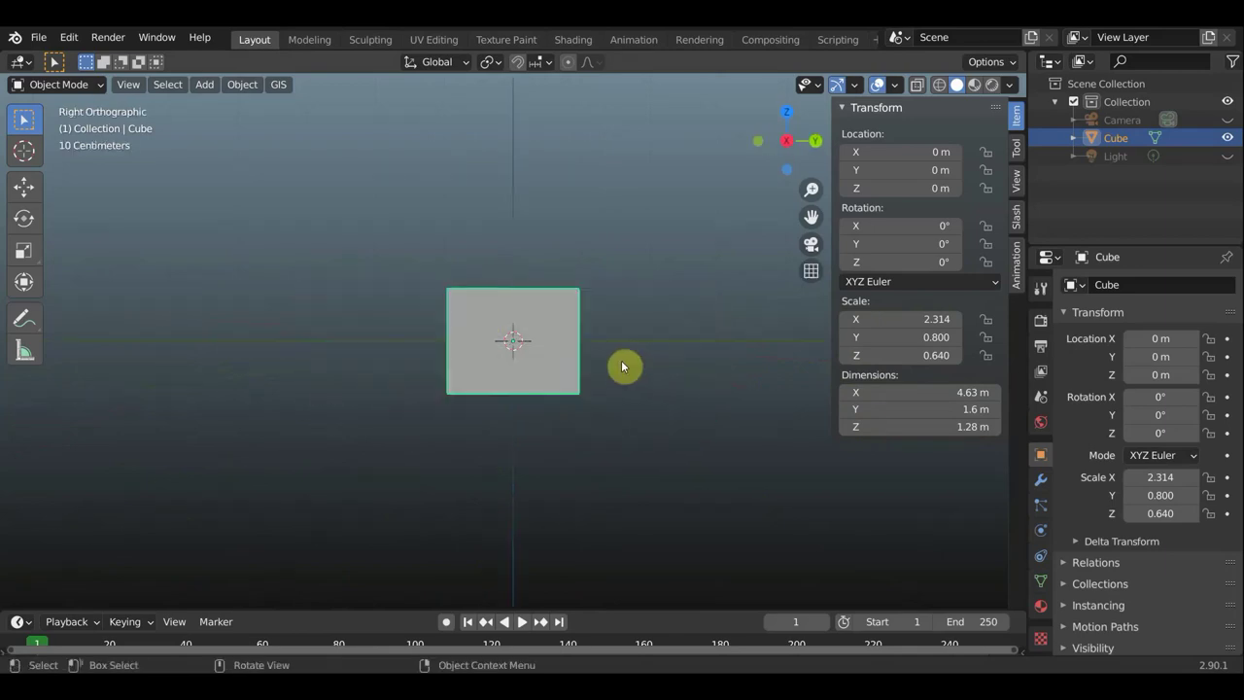
pyautogui.press('KP_1')
pyautogui.moveTo(572, 341)
pyautogui.mouseDown(button='middle')
pyautogui.moveTo(574, 412)
pyautogui.moveTo(594, 383)
pyautogui.mouseUp(button='middle')
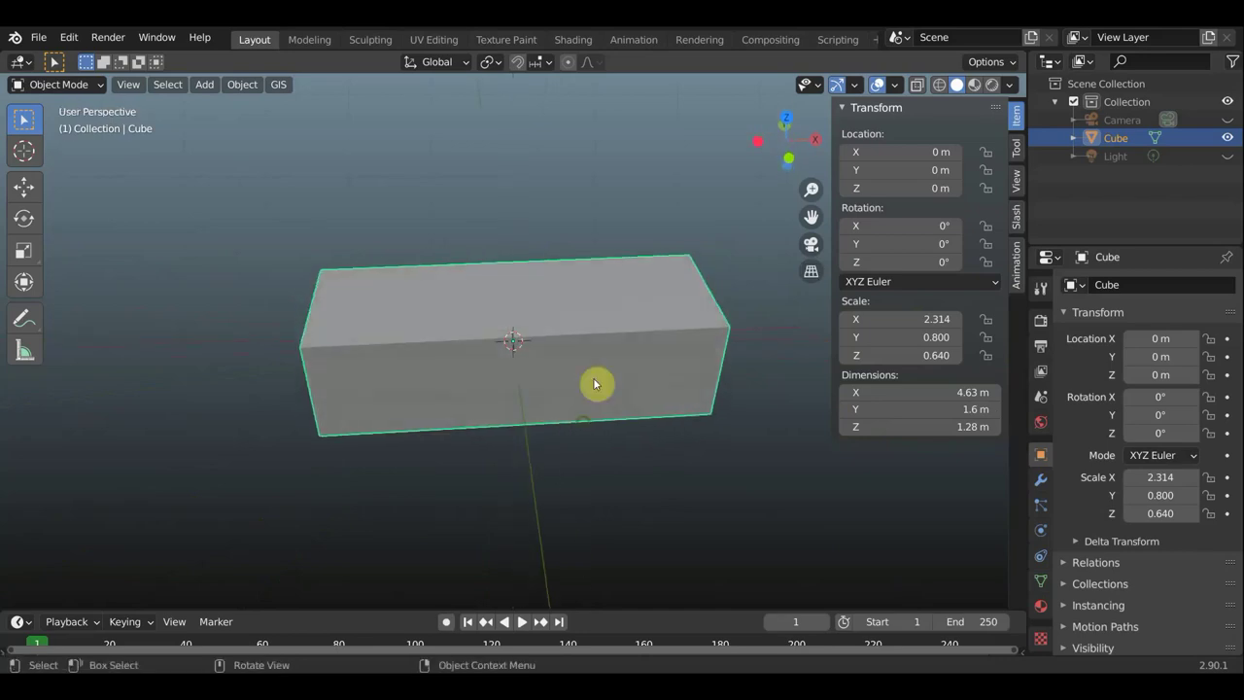
# - In Edit Mode with face select, delete the box's top and front faces
pyautogui.click(56, 85)
pyautogui.click(58, 124)
pyautogui.click(420, 287)
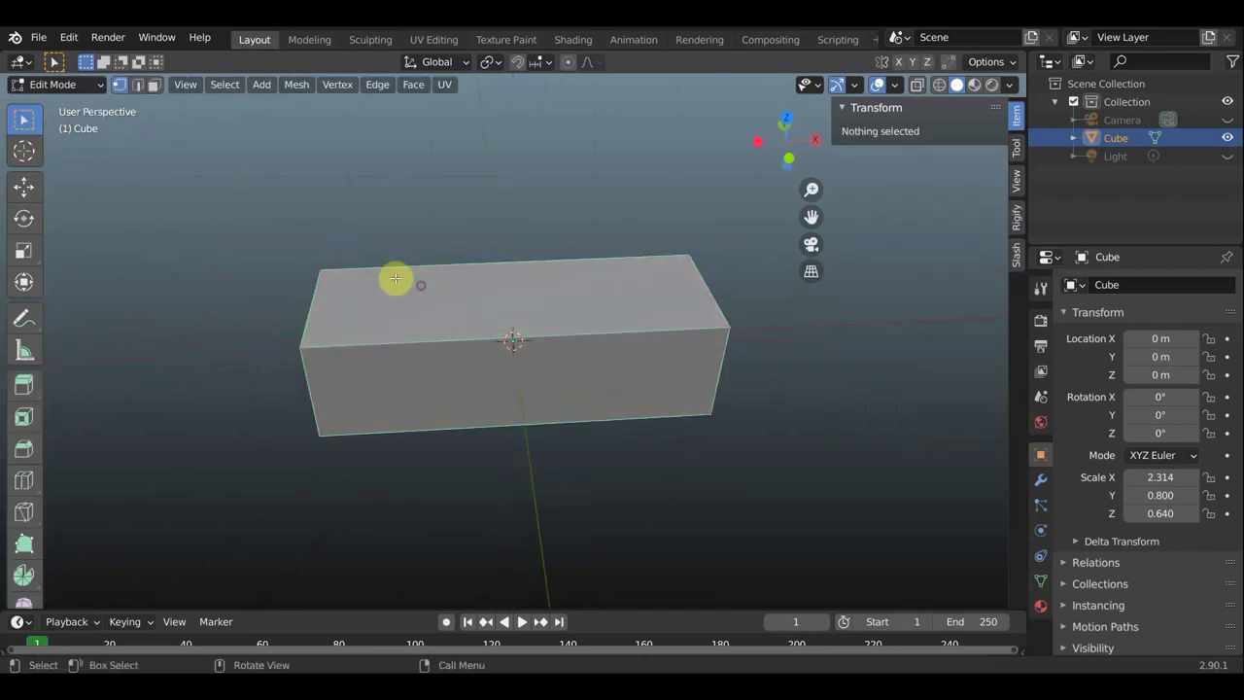
pyautogui.click(151, 87)
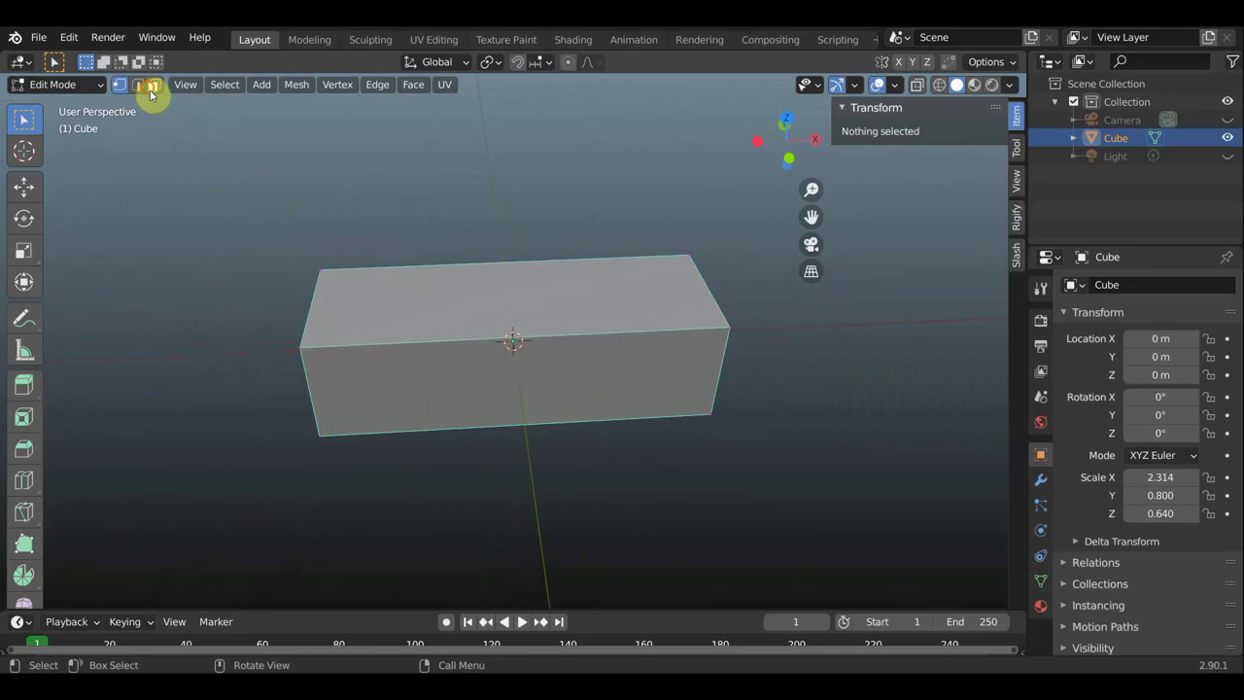
pyautogui.click(483, 314)
pyautogui.keyDown('shift'); pyautogui.click(484, 388); pyautogui.keyUp('shift')
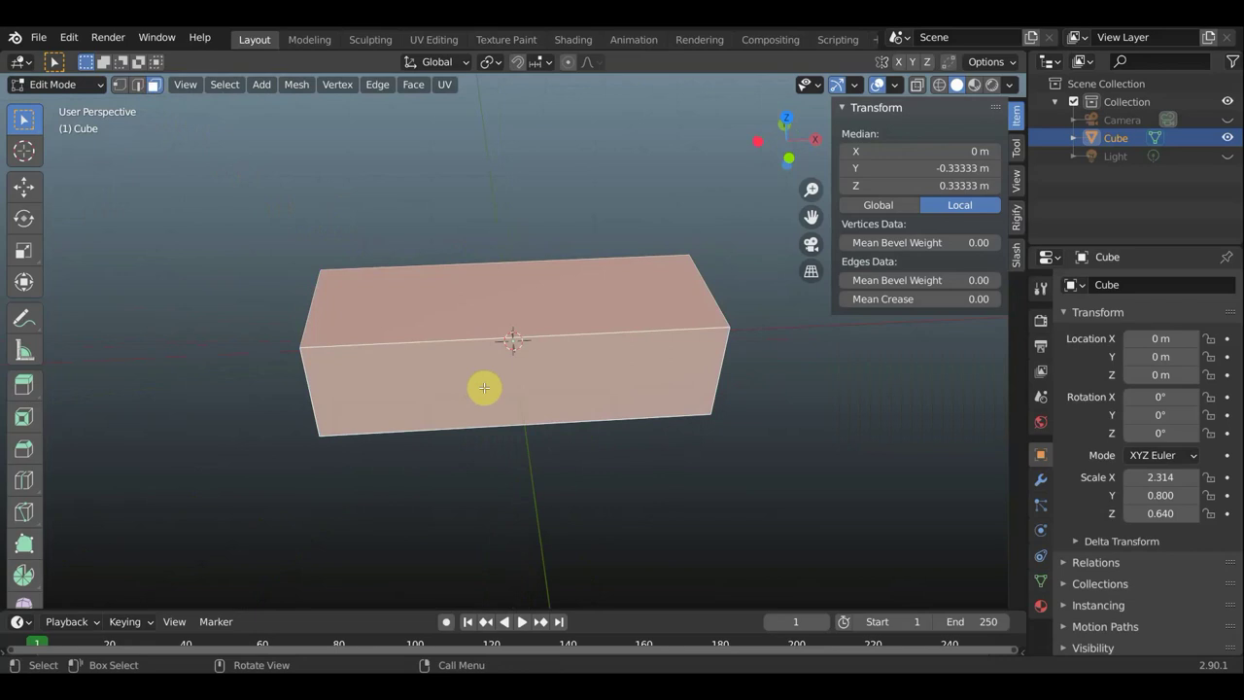
pyautogui.press('x')
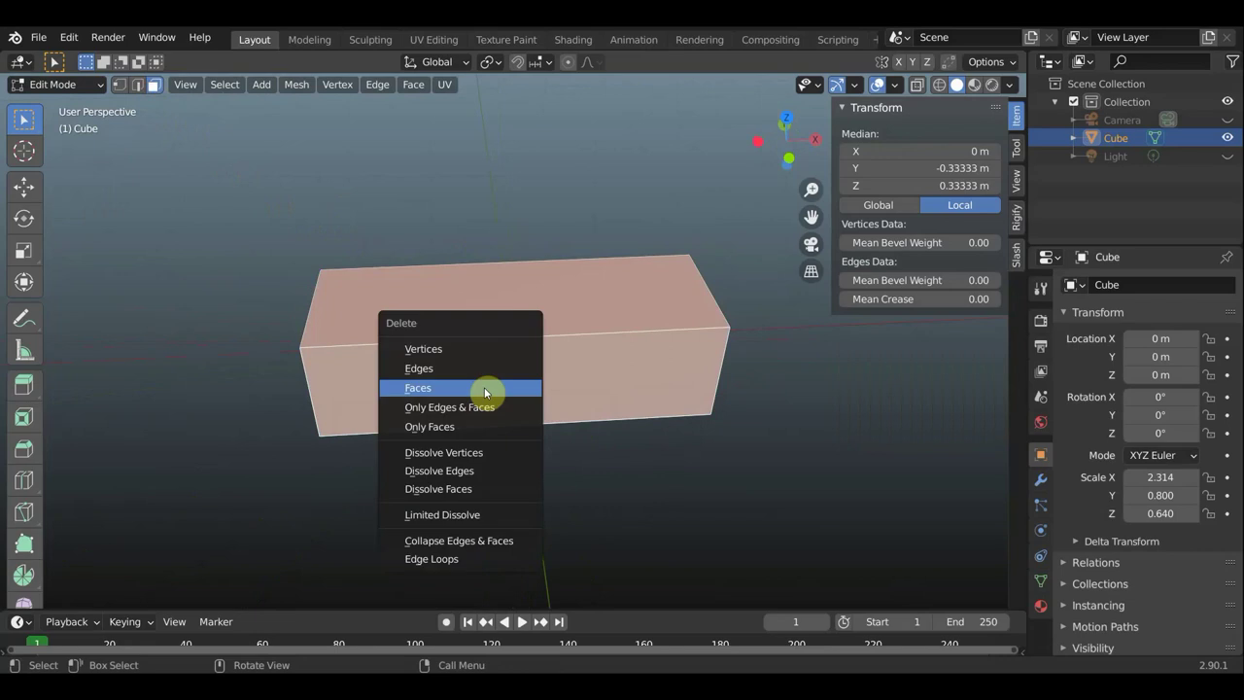
pyautogui.click(484, 387)
pyautogui.press('n')
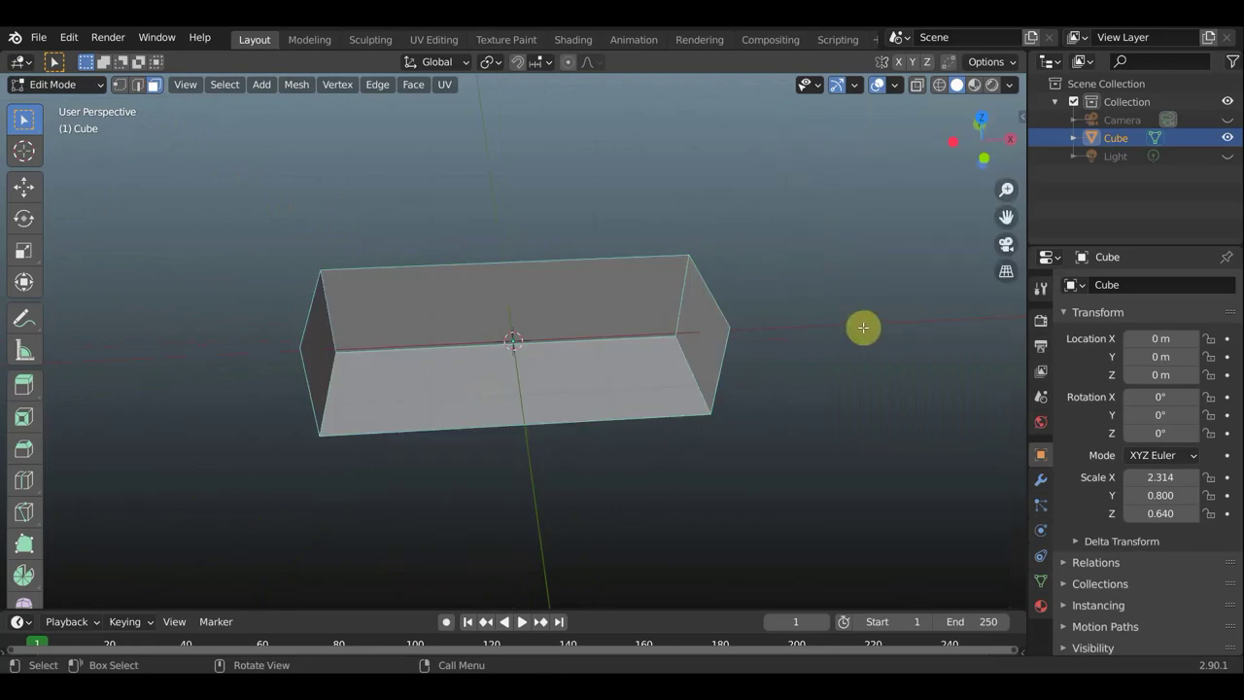
pyautogui.moveTo(608, 357)
pyautogui.mouseDown(button='middle')
pyautogui.moveTo(638, 314)
pyautogui.moveTo(590, 328)
pyautogui.moveTo(647, 314)
pyautogui.mouseUp(button='middle')
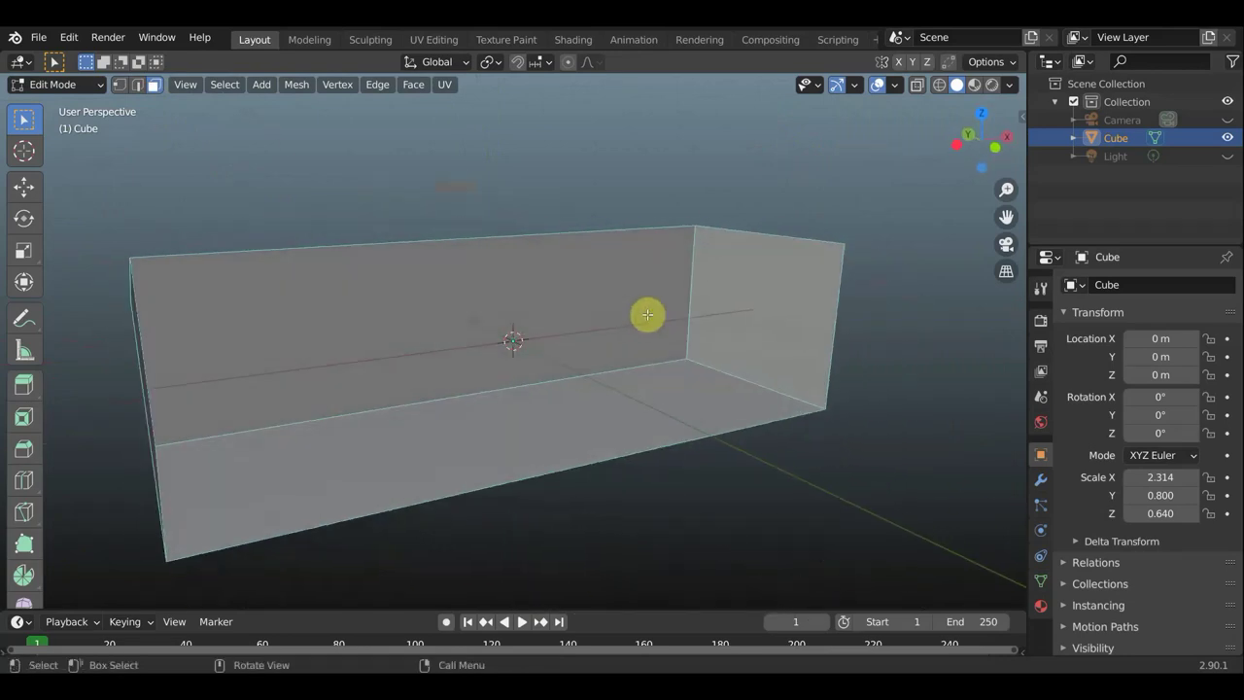
# - Recalculate all normals to point inside, then select only the back face for its material
pyautogui.scroll(-2, 689, 262)
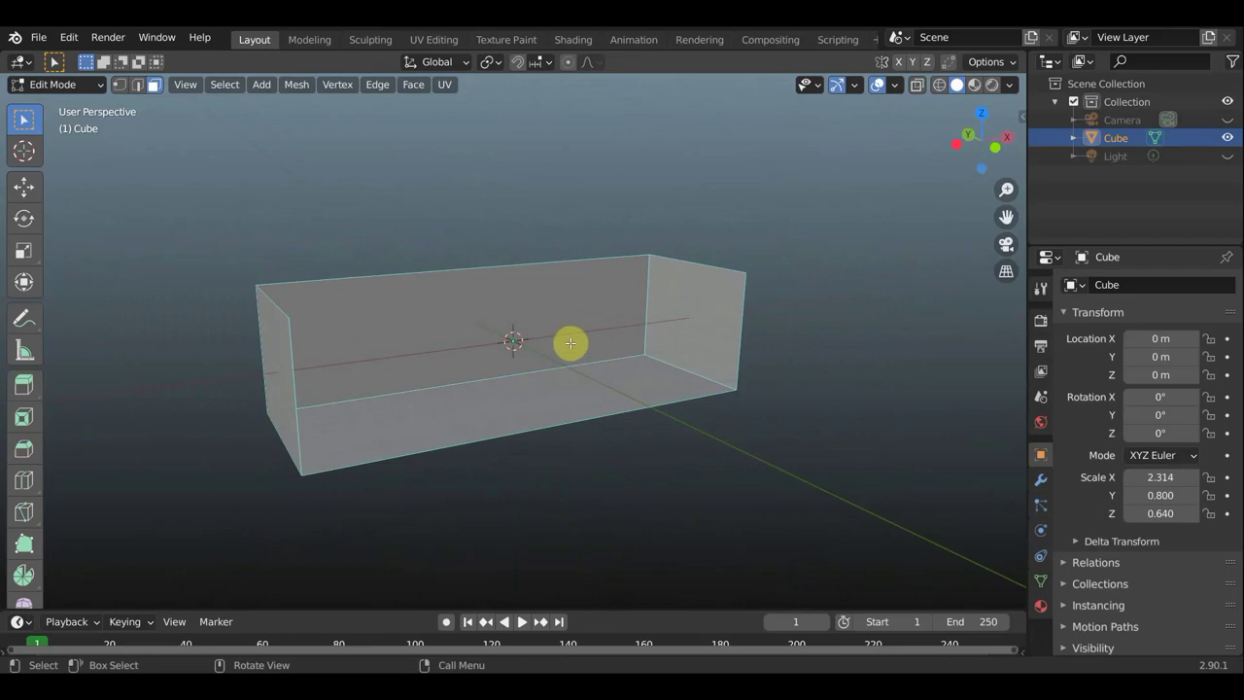
pyautogui.press('a')
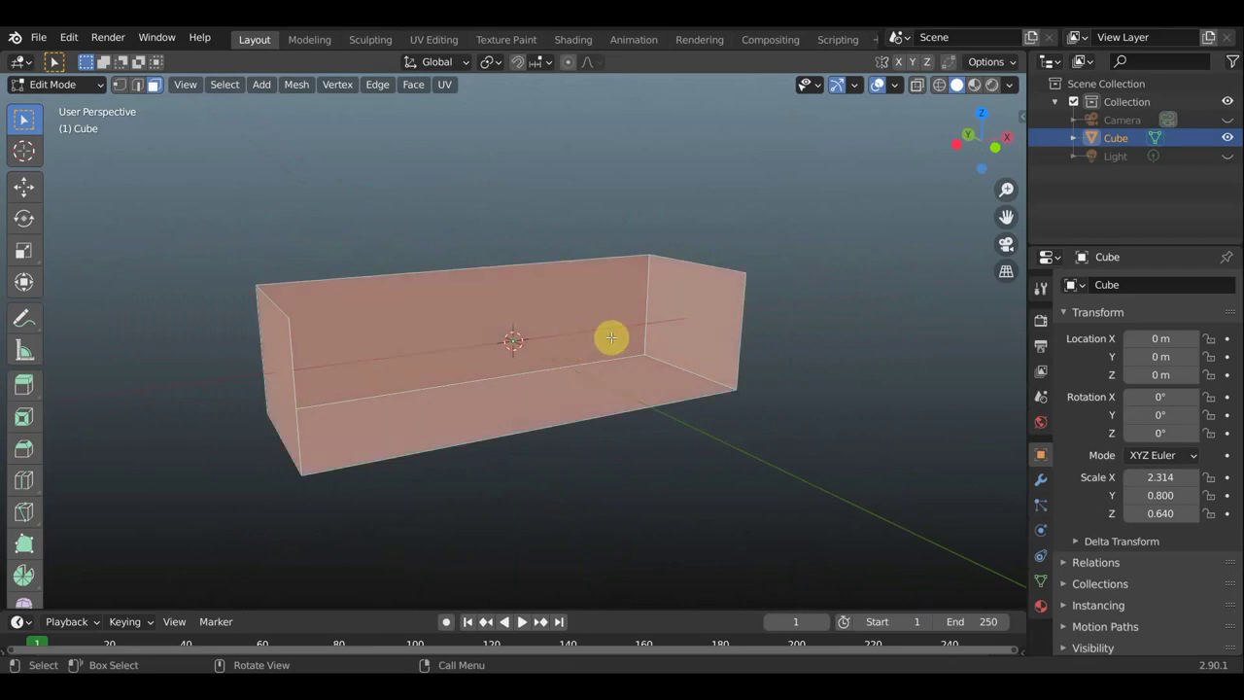
pyautogui.hotkey('alt', 'n')
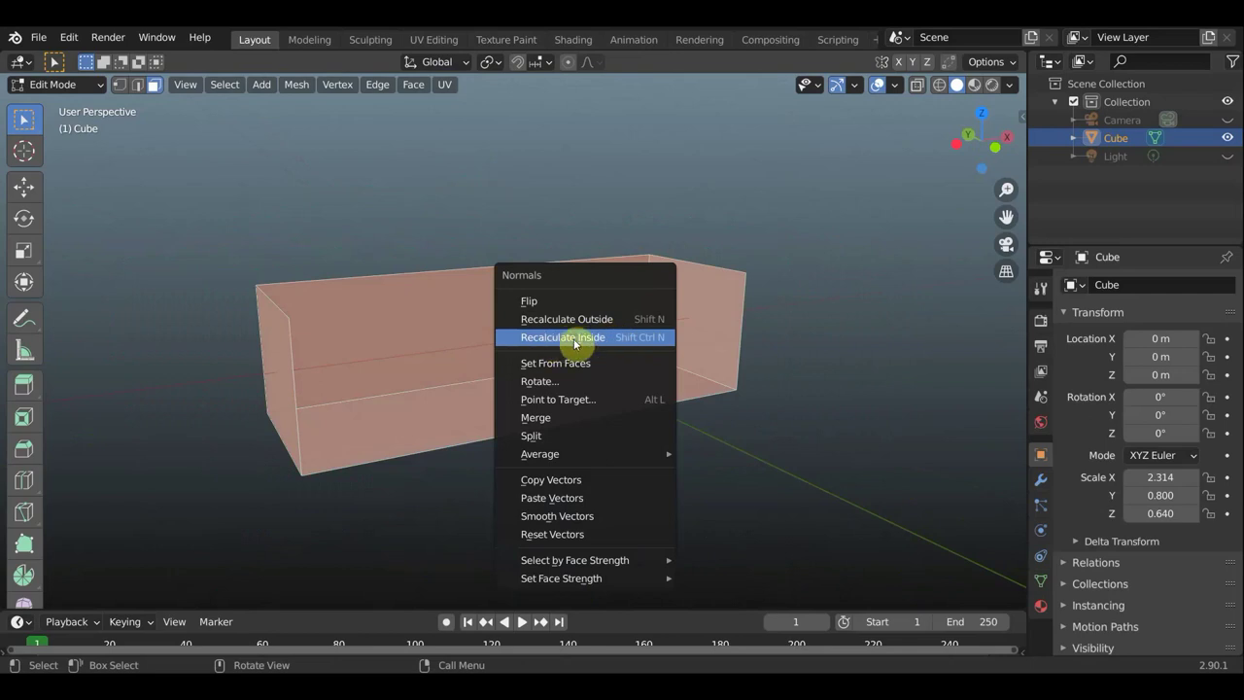
pyautogui.click(566, 340)
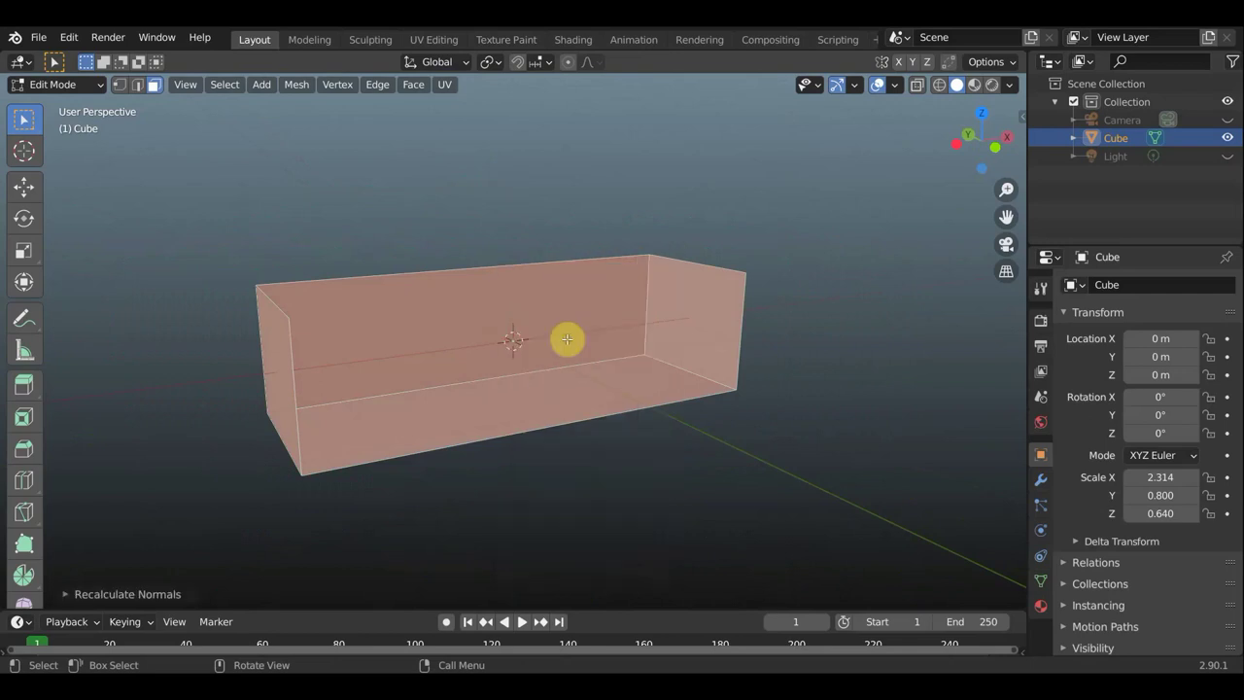
pyautogui.click(475, 338)
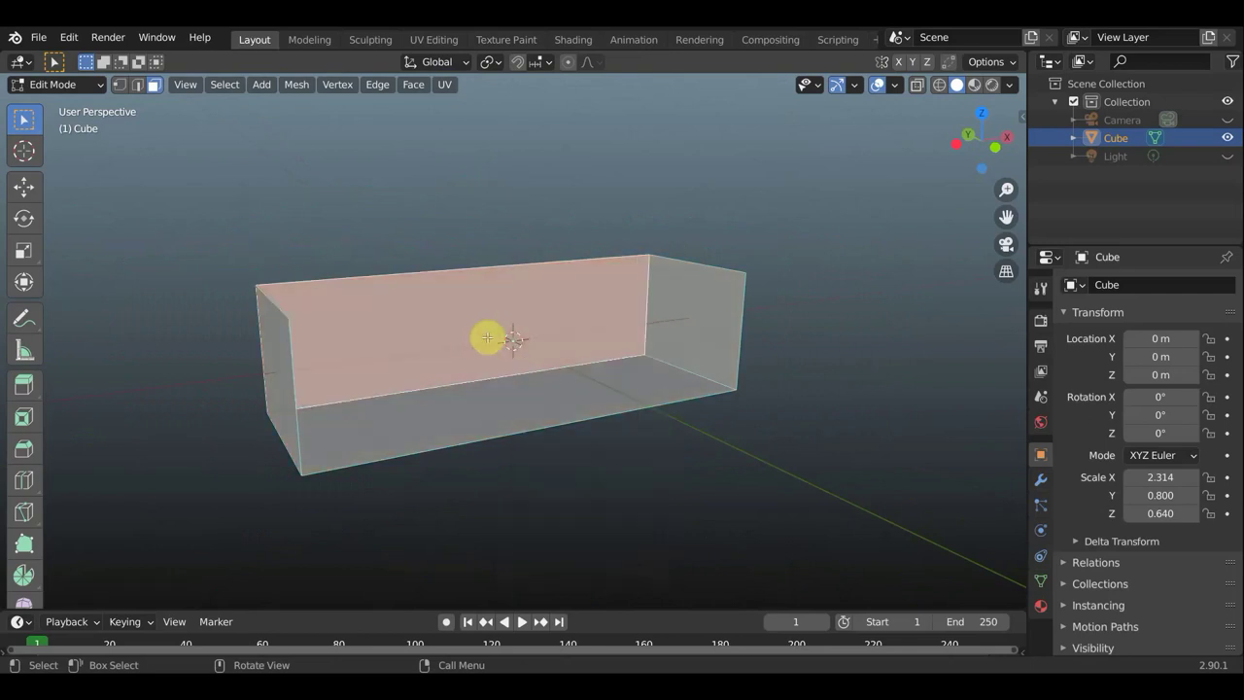
pyautogui.click(1041, 605)
pyautogui.write('бок')
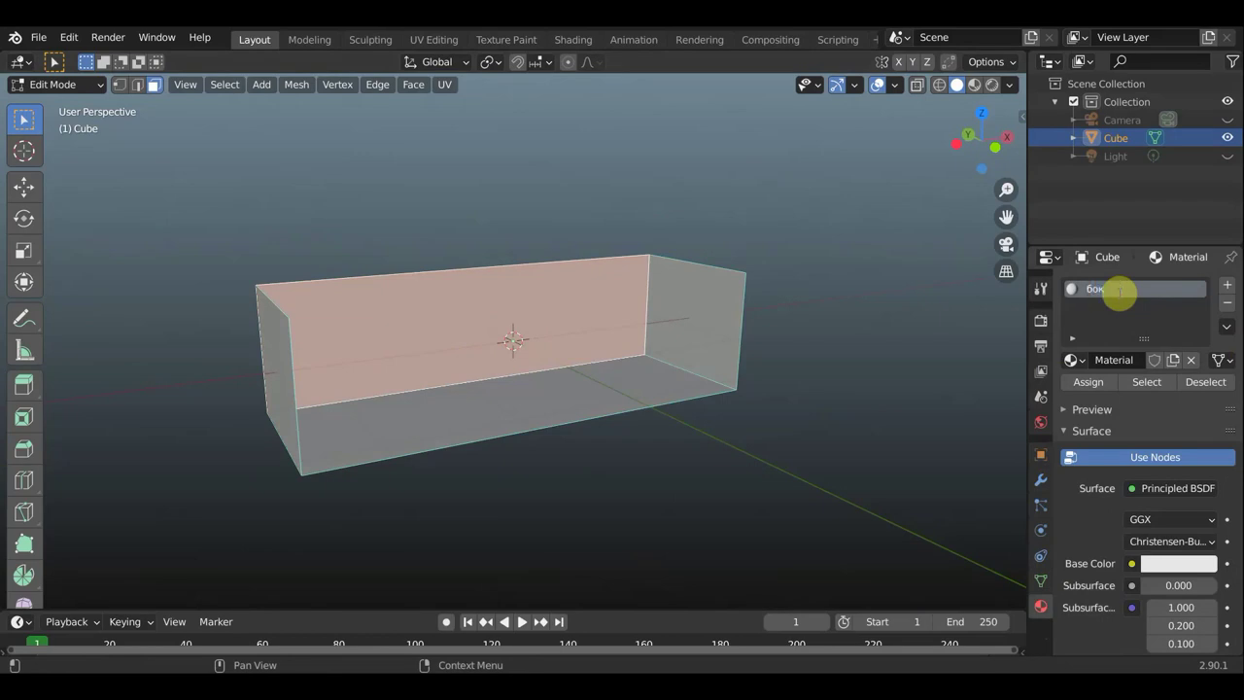
# - Name the material 'бок' and use Desktop image 'Скриншот 27-10-2020 204639.jpg' as its Base Color
pyautogui.press('Return')
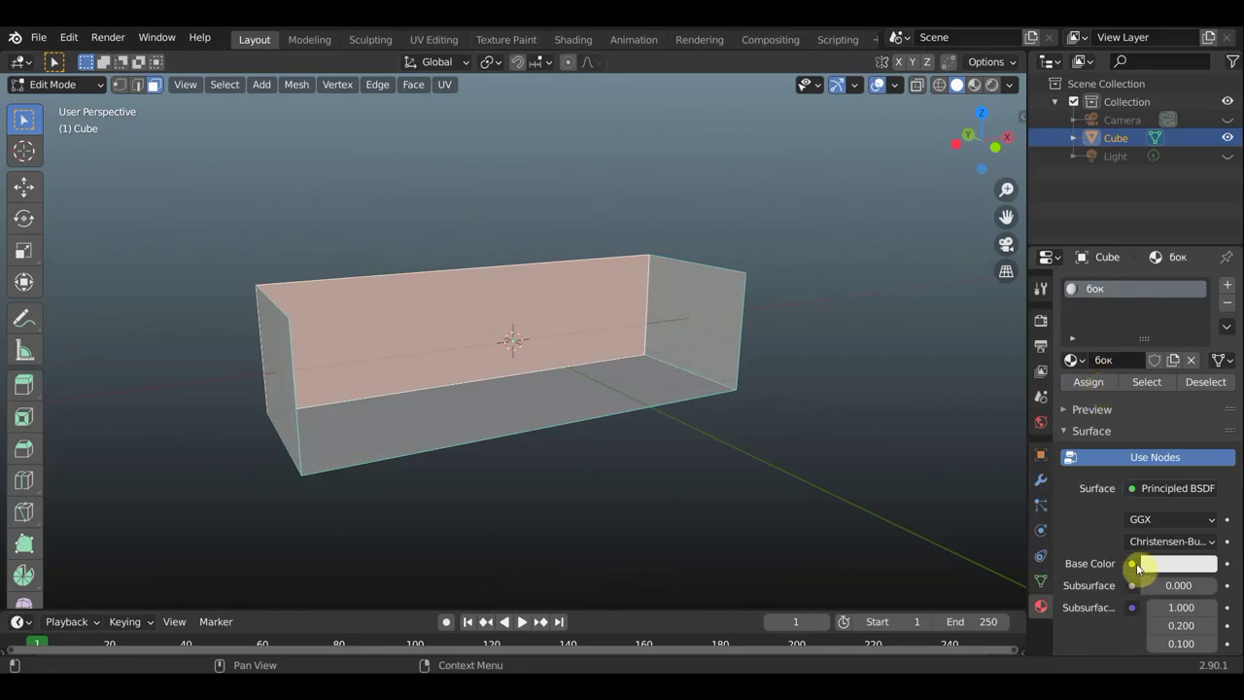
pyautogui.click(1133, 565)
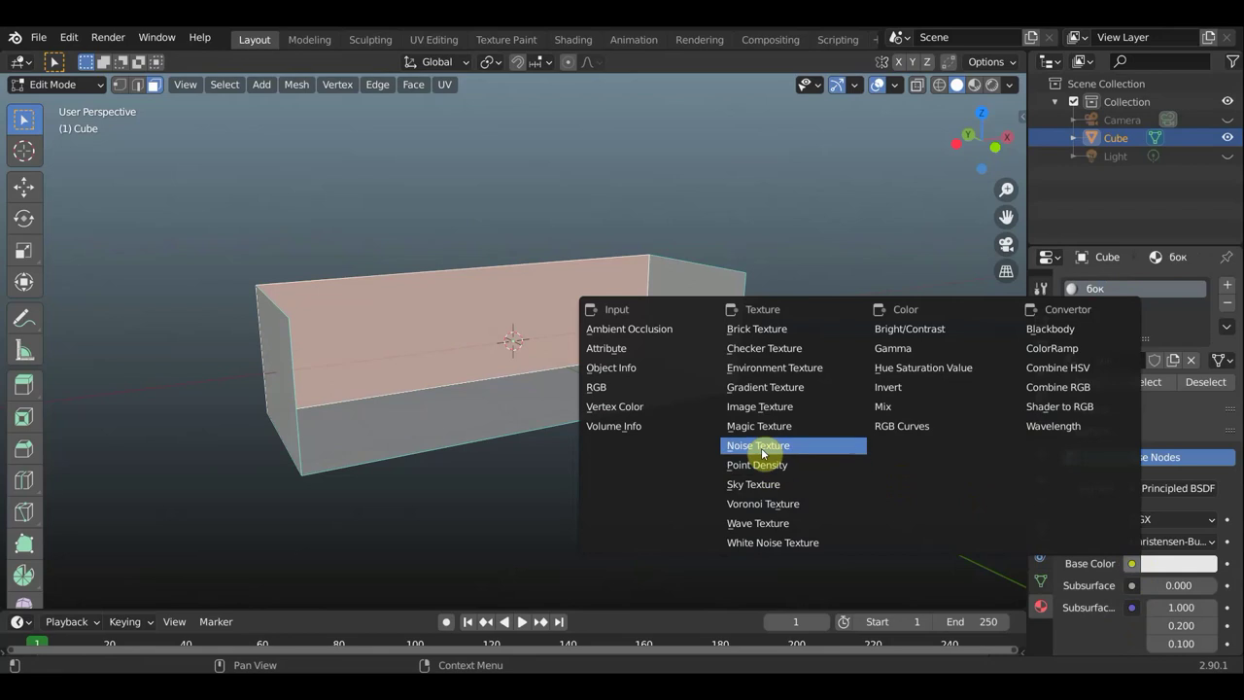
pyautogui.click(764, 409)
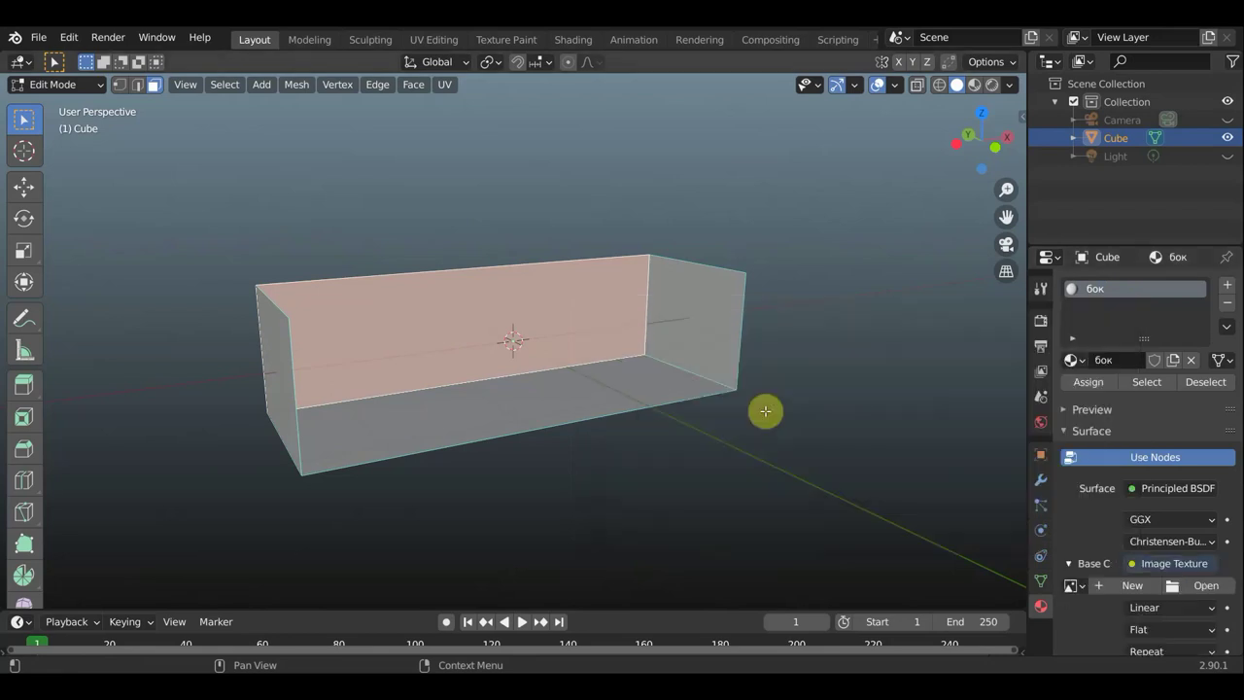
pyautogui.click(1203, 586)
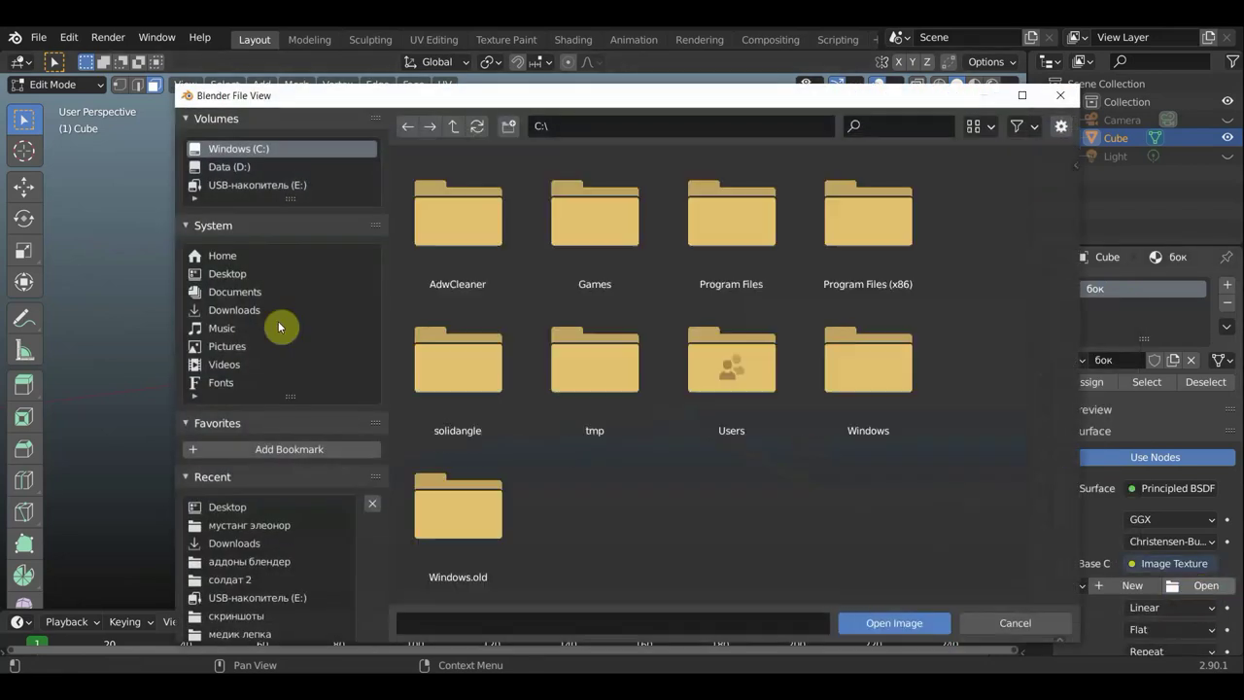
pyautogui.click(238, 274)
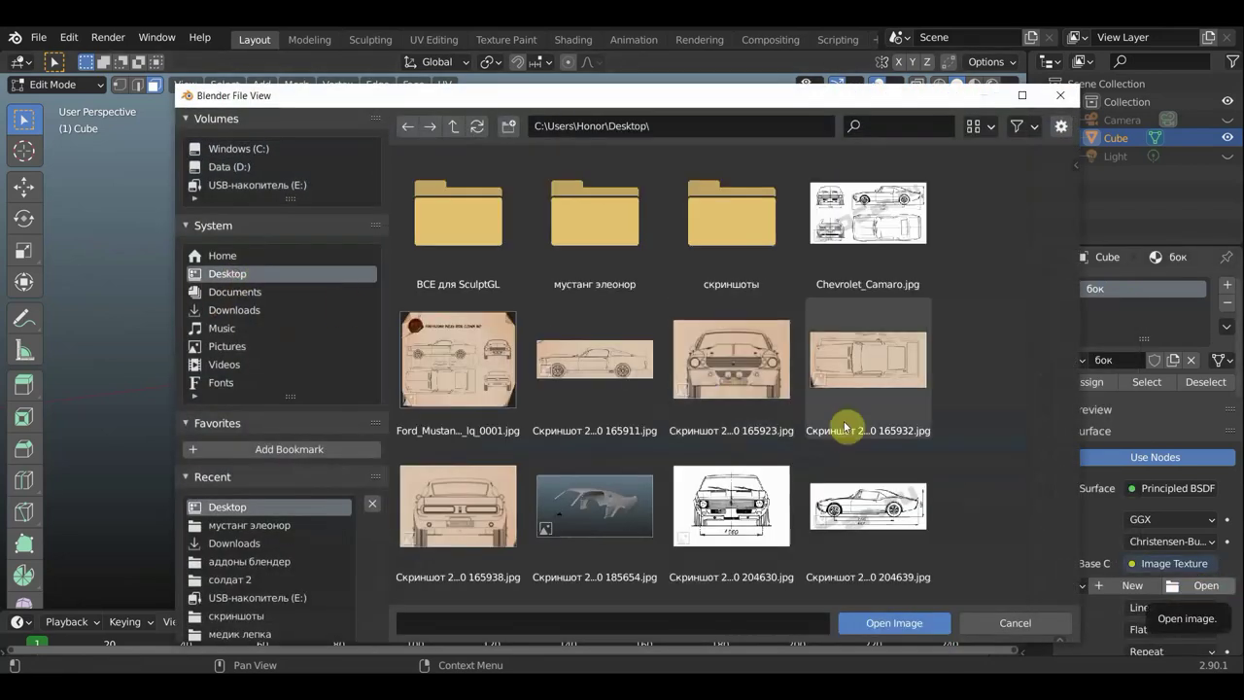
pyautogui.scroll(-1, 845, 428)
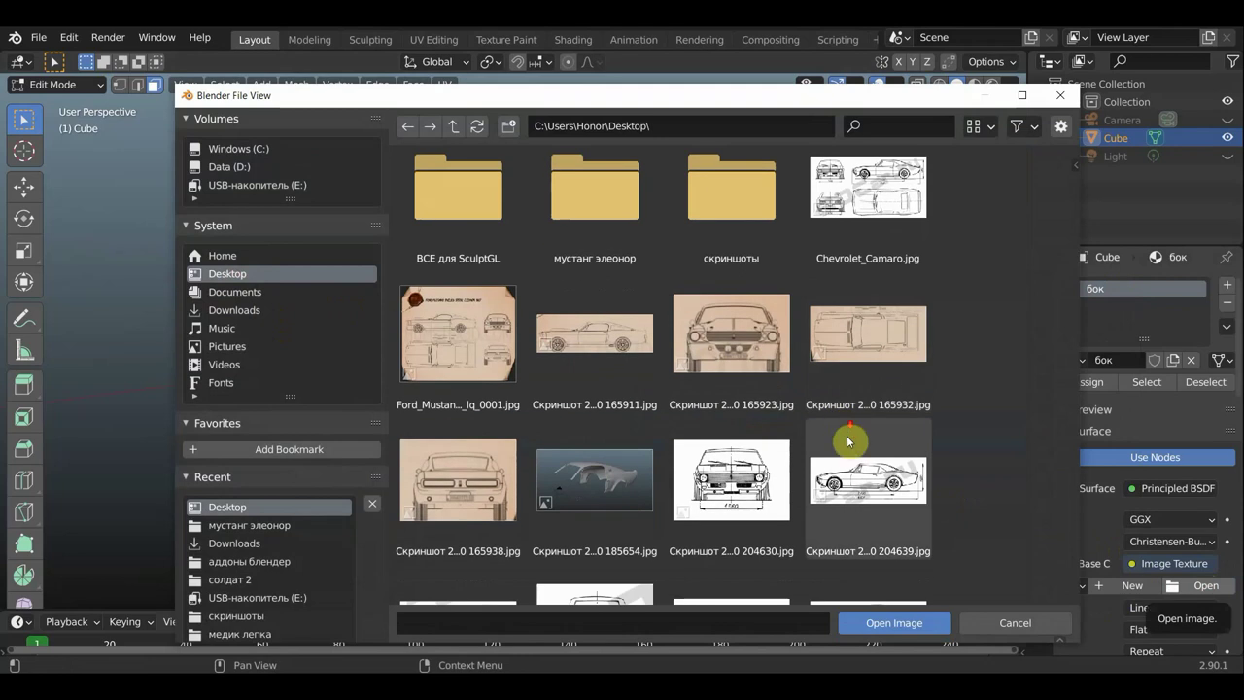
pyautogui.click(865, 483)
pyautogui.doubleClick(906, 540)
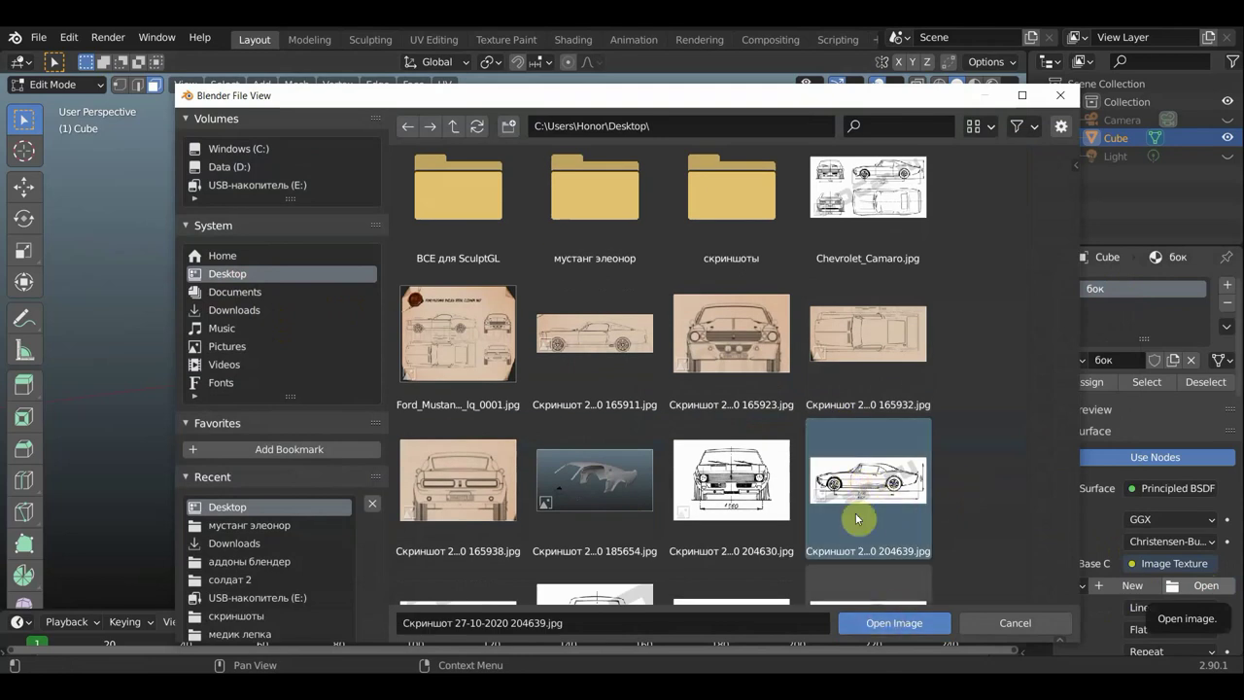
pyautogui.click(899, 623)
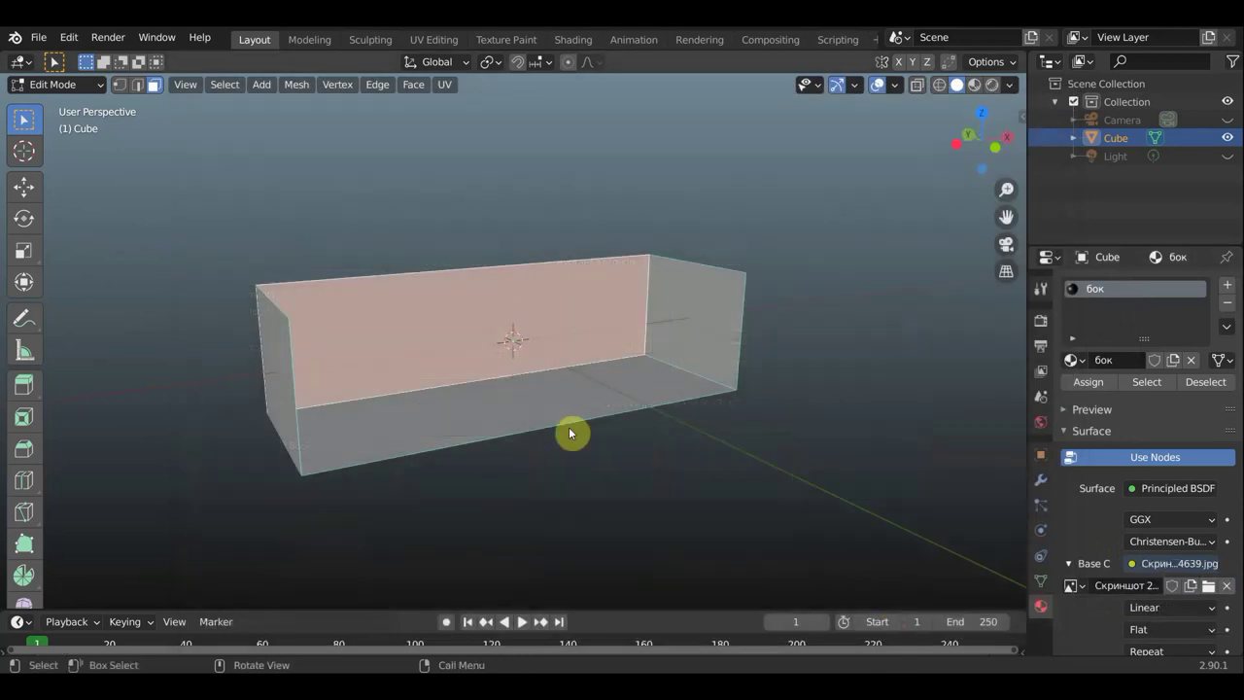
# - Set solid viewport shading colour to Texture with Backface Culling enabled
pyautogui.click(975, 85)
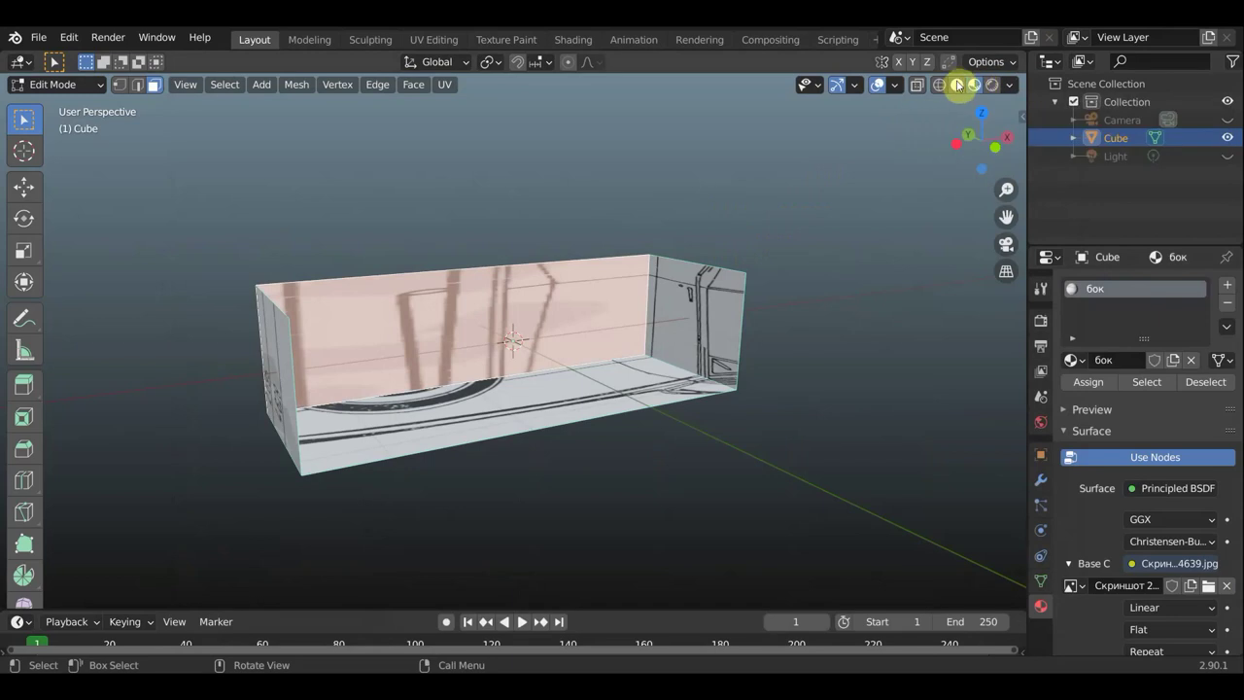
pyautogui.click(957, 86)
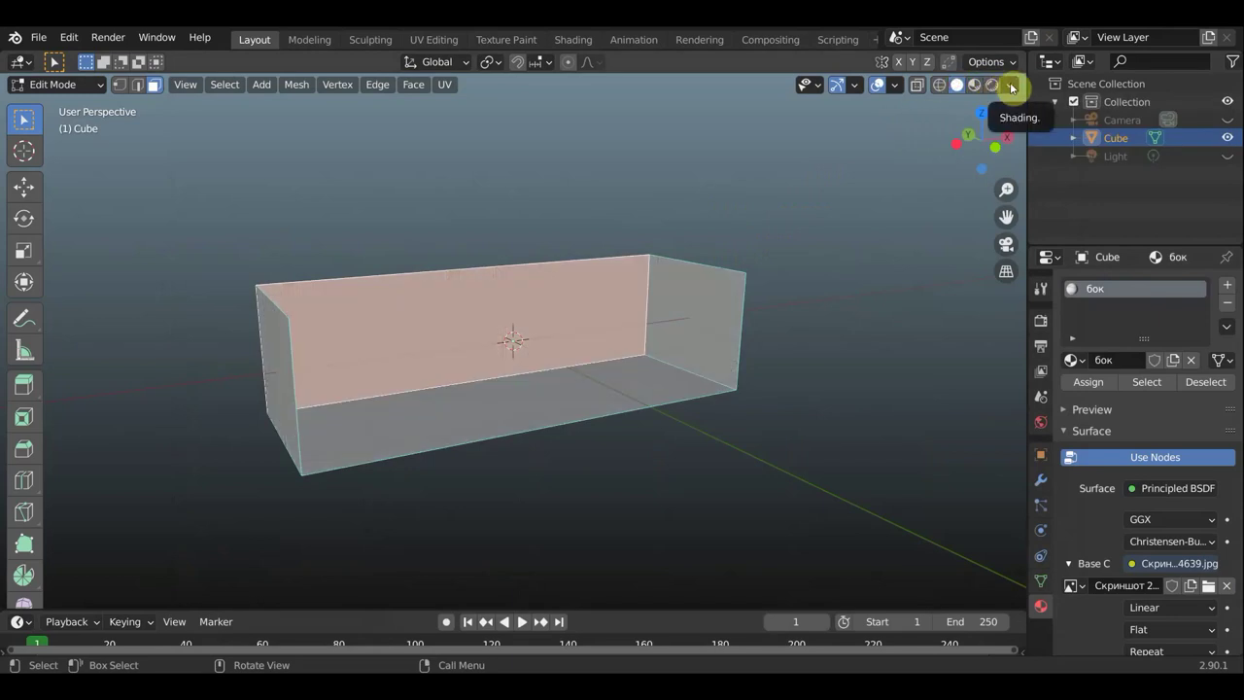
pyautogui.click(1009, 85)
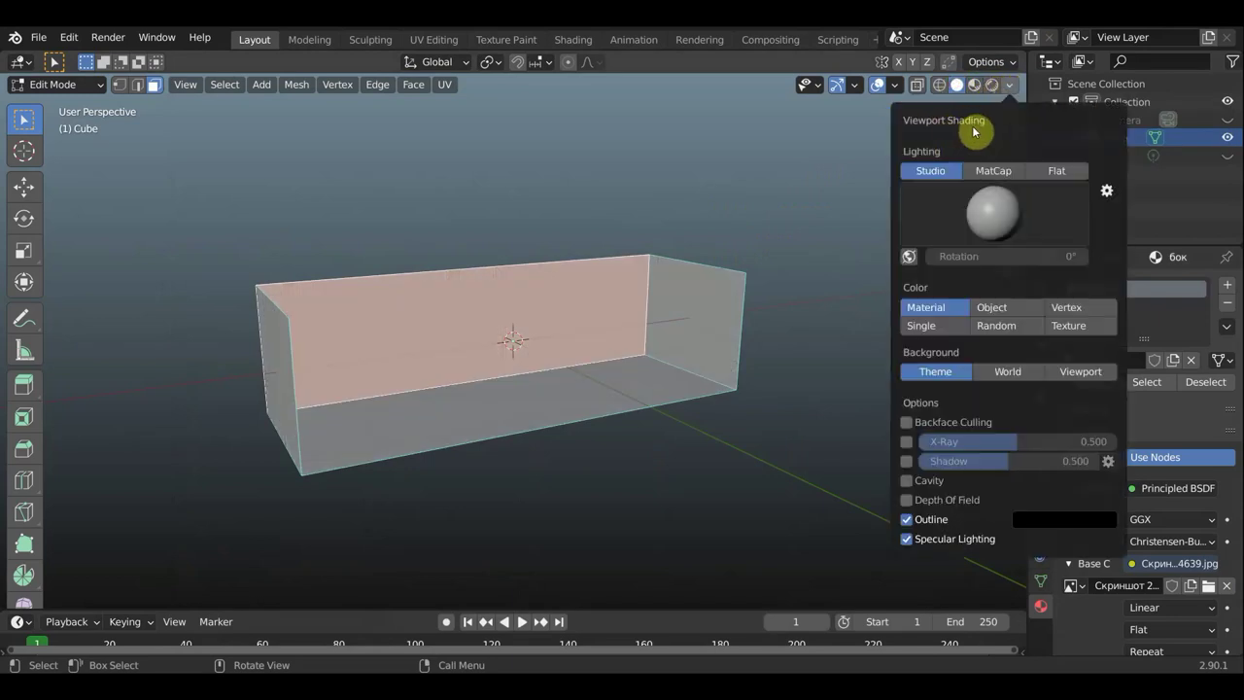
pyautogui.click(1070, 326)
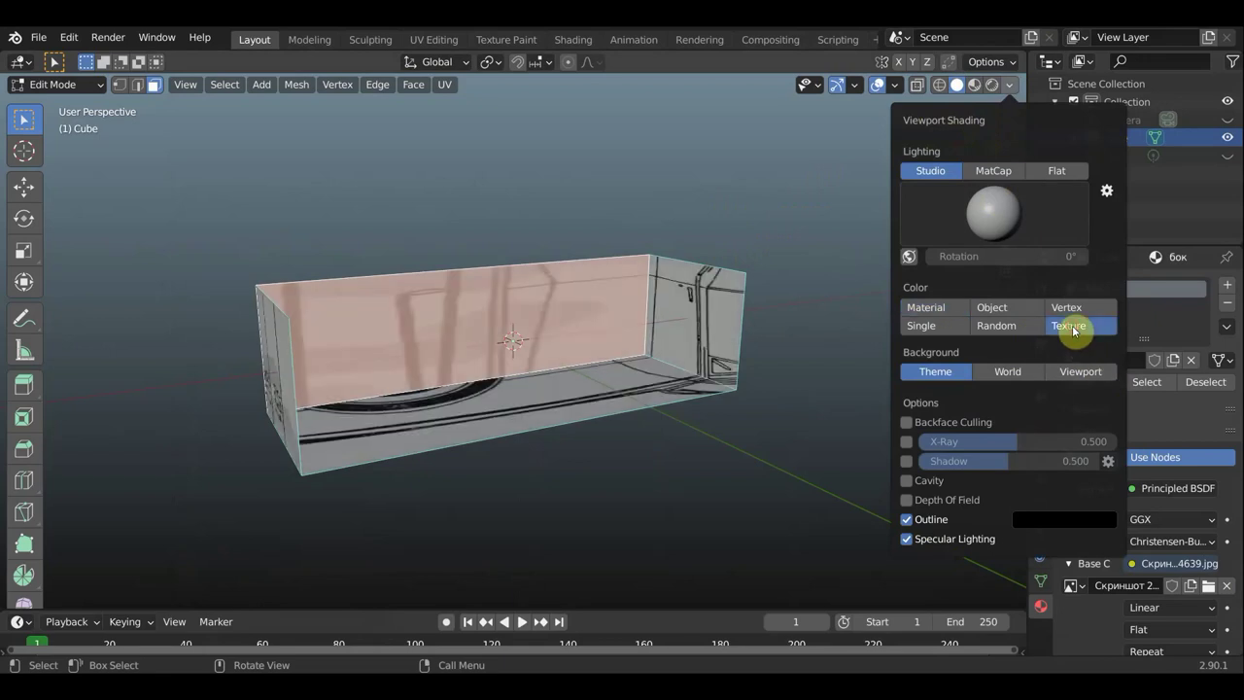
pyautogui.click(908, 424)
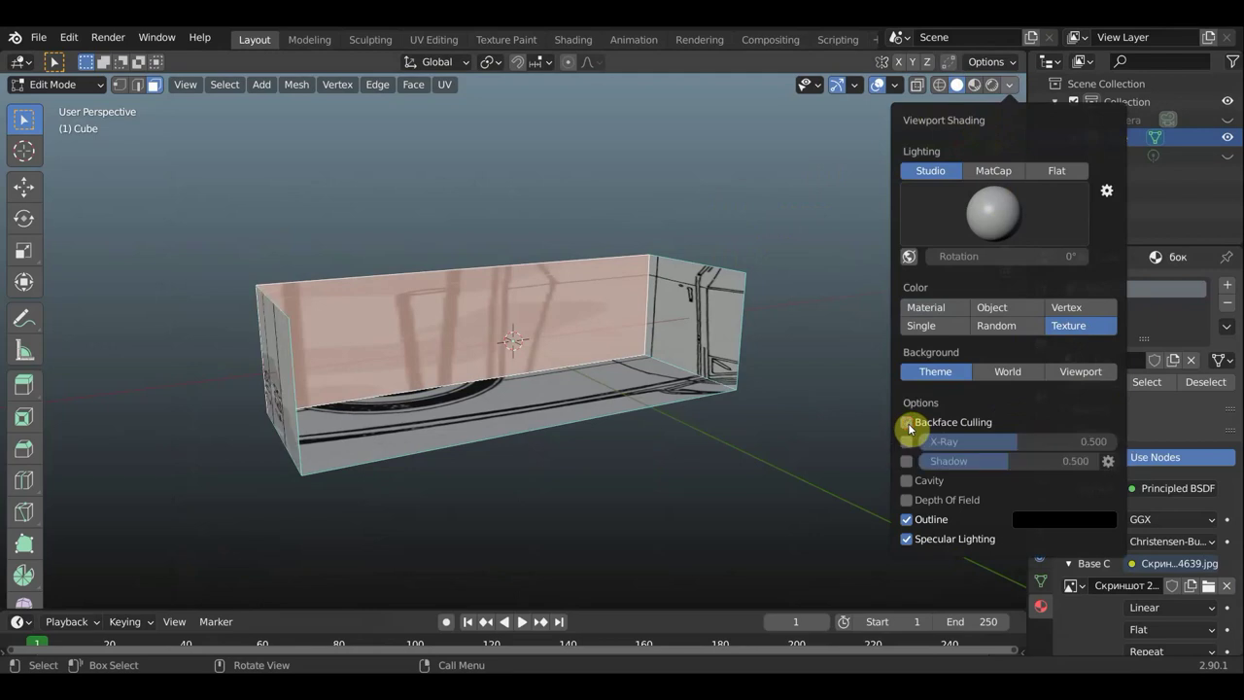
# - Orbit to face the box front-on and switch to the UV Editing workspace
pyautogui.moveTo(356, 411)
pyautogui.mouseDown(button='middle')
pyautogui.moveTo(457, 412)
pyautogui.moveTo(491, 403)
pyautogui.moveTo(494, 386)
pyautogui.moveTo(301, 405)
pyautogui.moveTo(541, 411)
pyautogui.mouseUp(button='middle')
pyautogui.scroll(4, 494, 387)
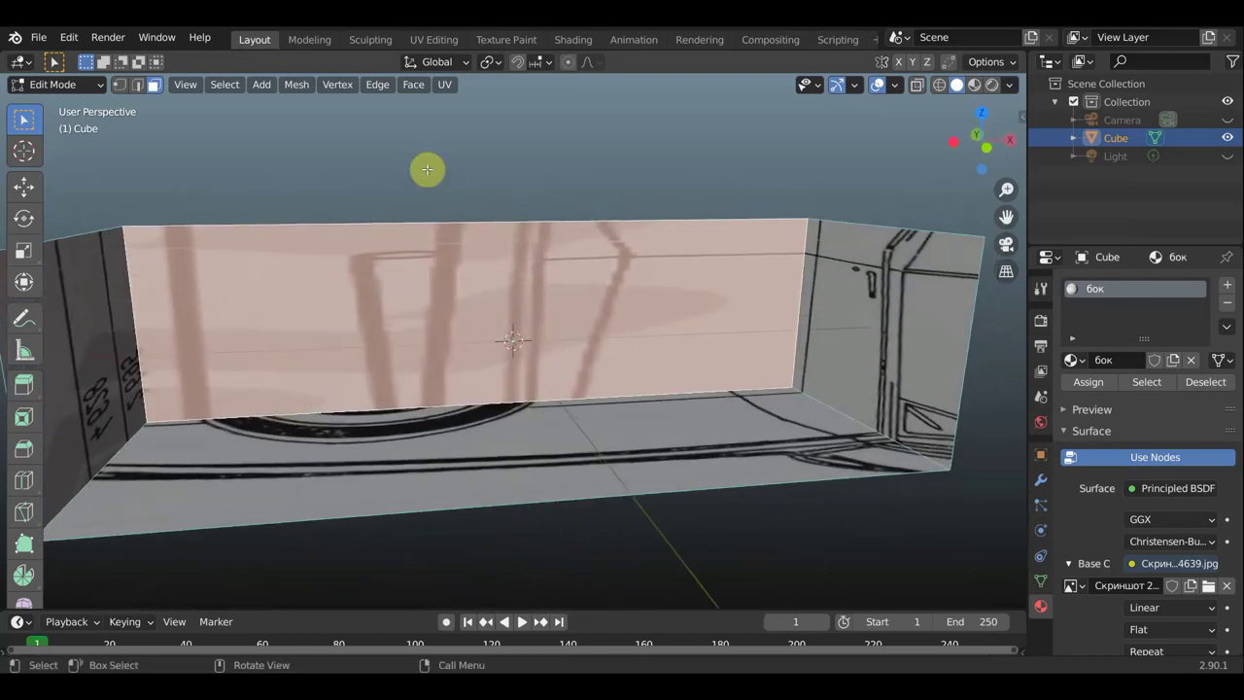
pyautogui.click(447, 41)
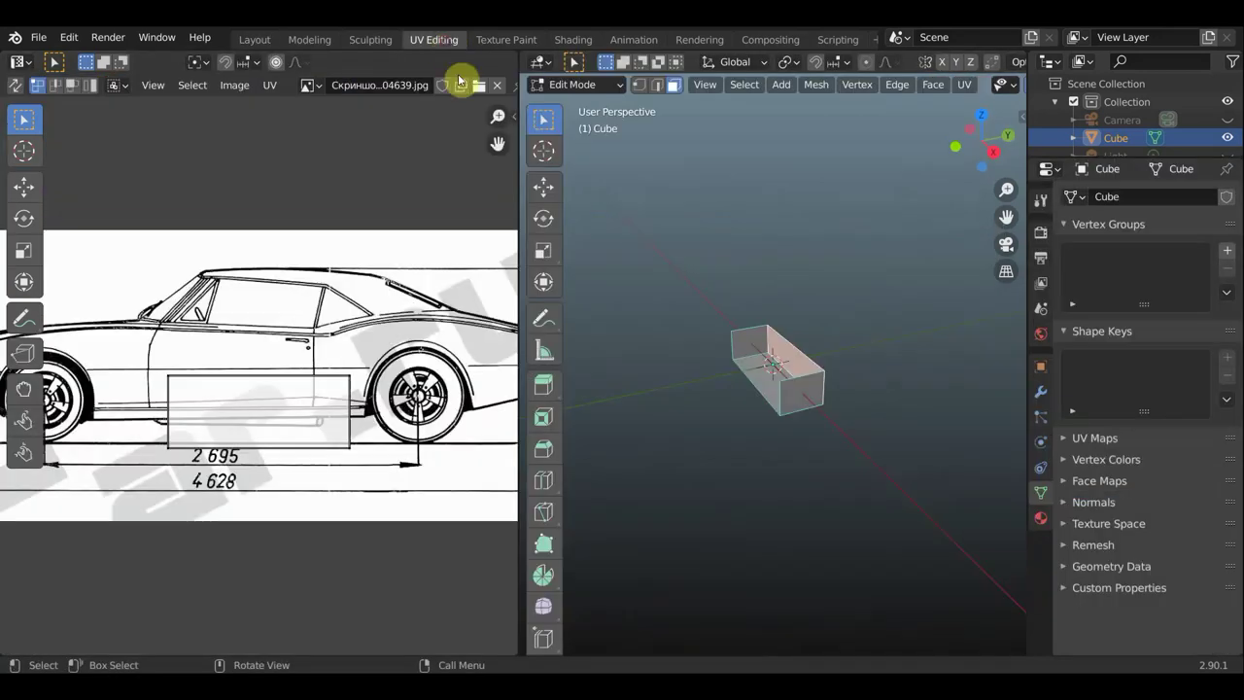
# - Scale the face's UVs over the whole car drawing, then go back to Layout
pyautogui.scroll(-1, 296, 403)
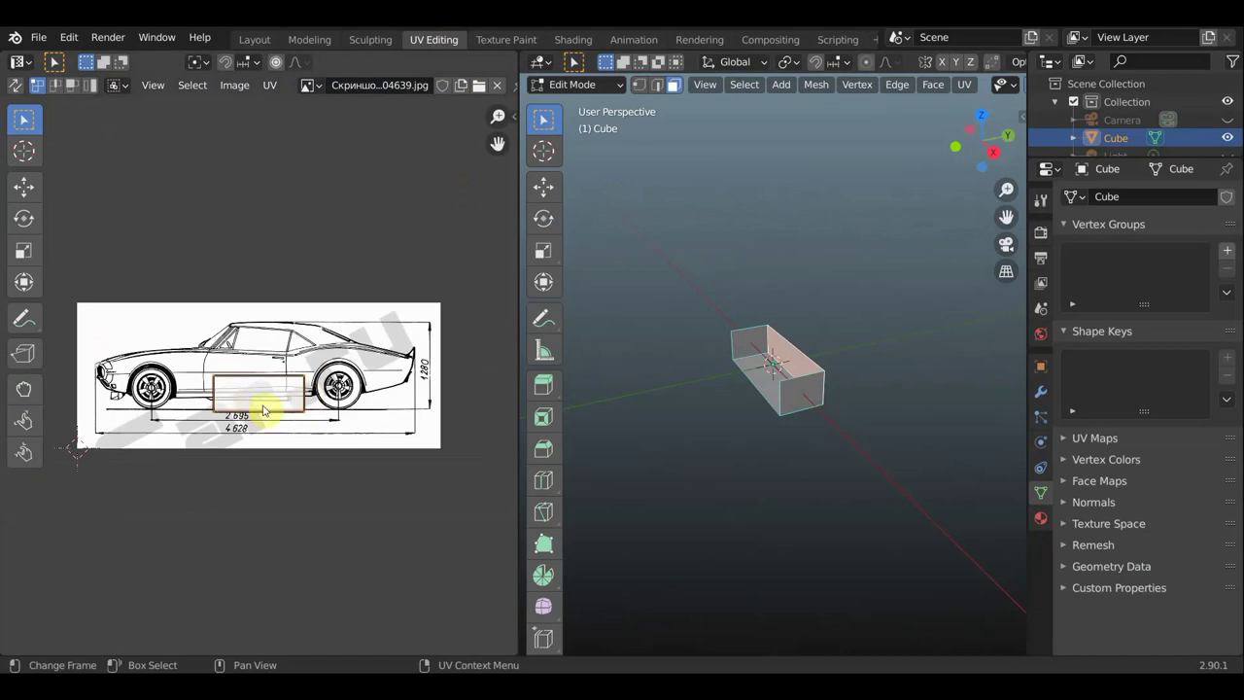
pyautogui.press('s')
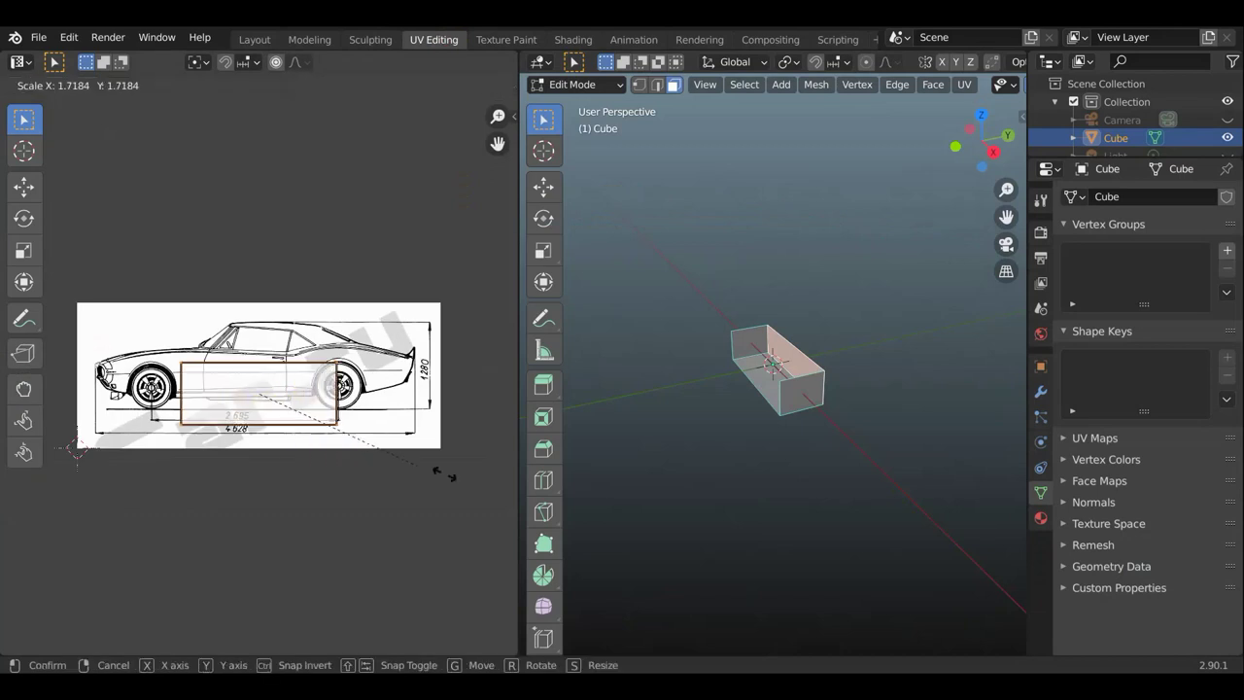
pyautogui.click(82, 523)
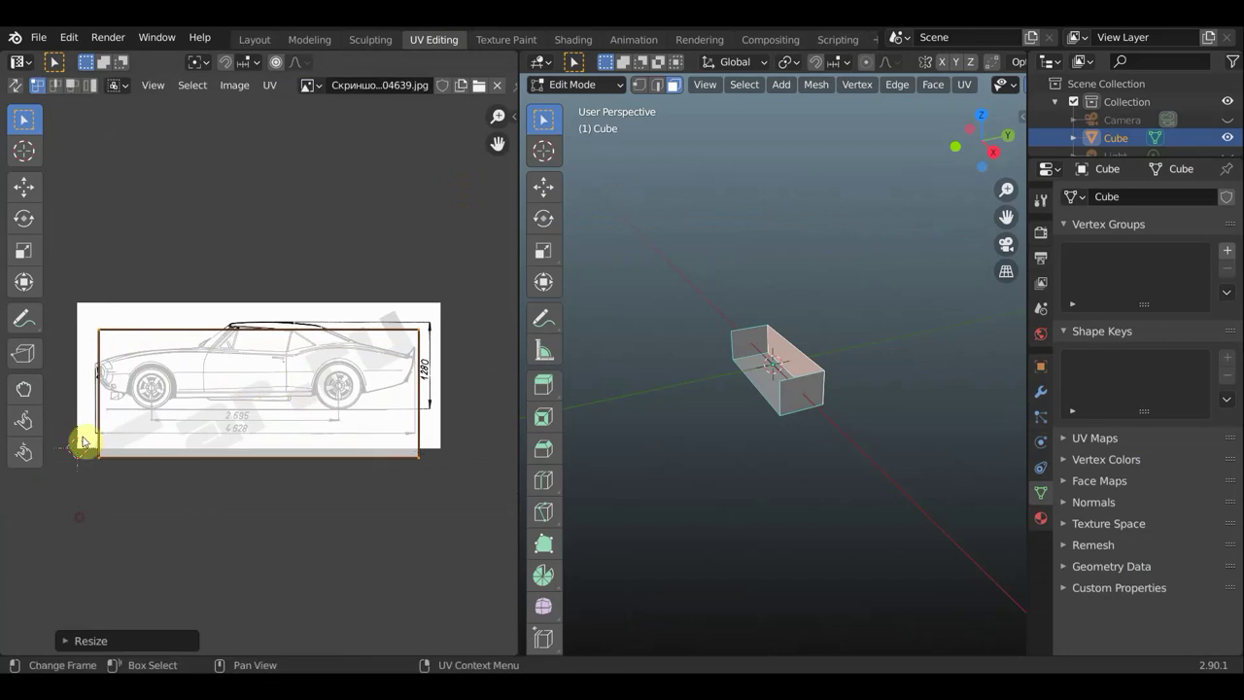
pyautogui.click(254, 41)
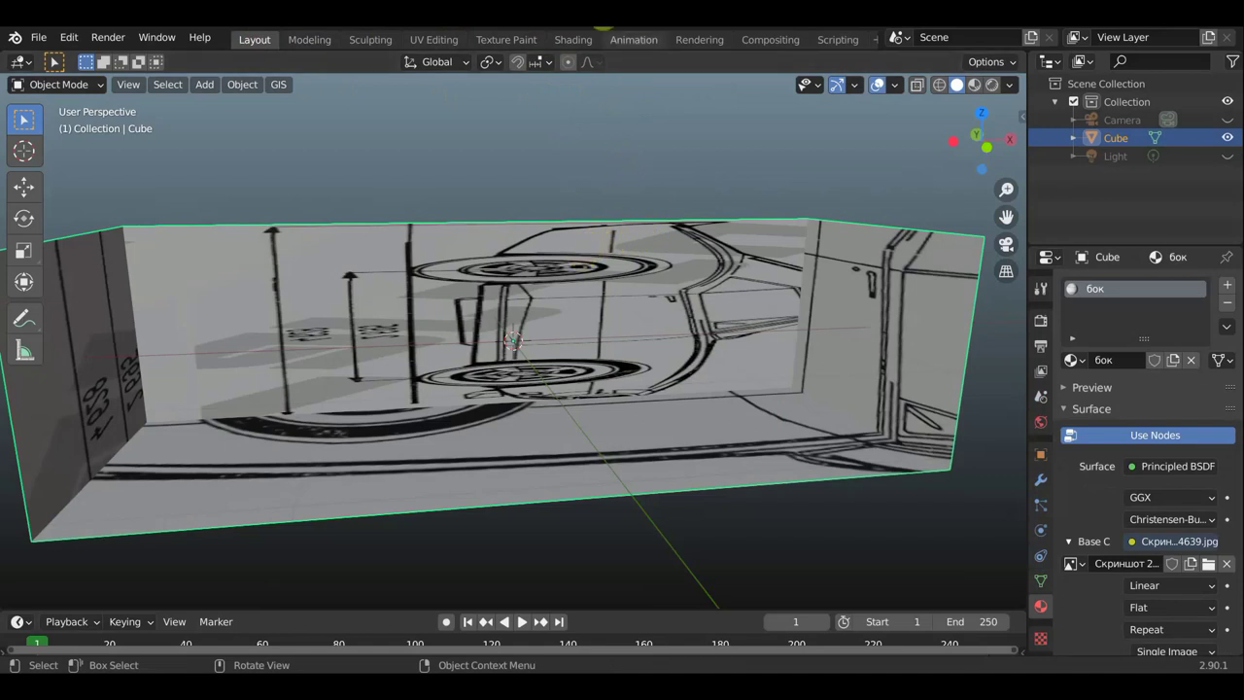
# - Rotate the side face's UVs and shift them right to the blueprint's right edge
pyautogui.click(445, 39)
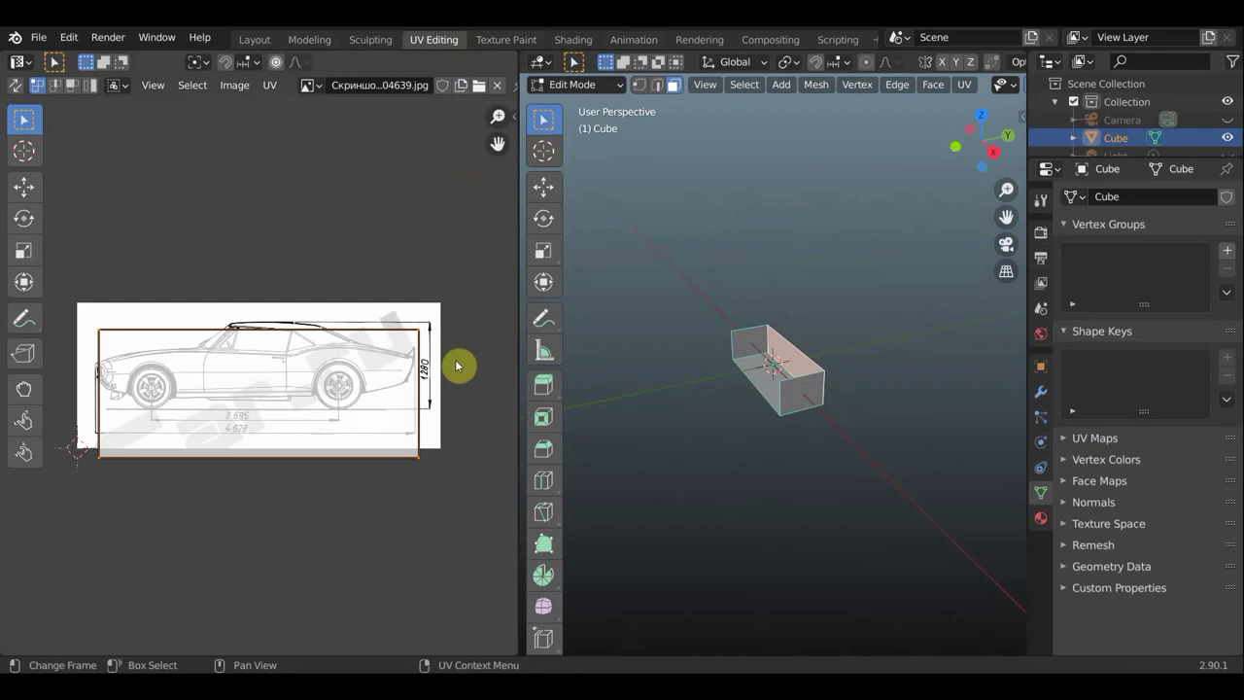
pyautogui.press('r')
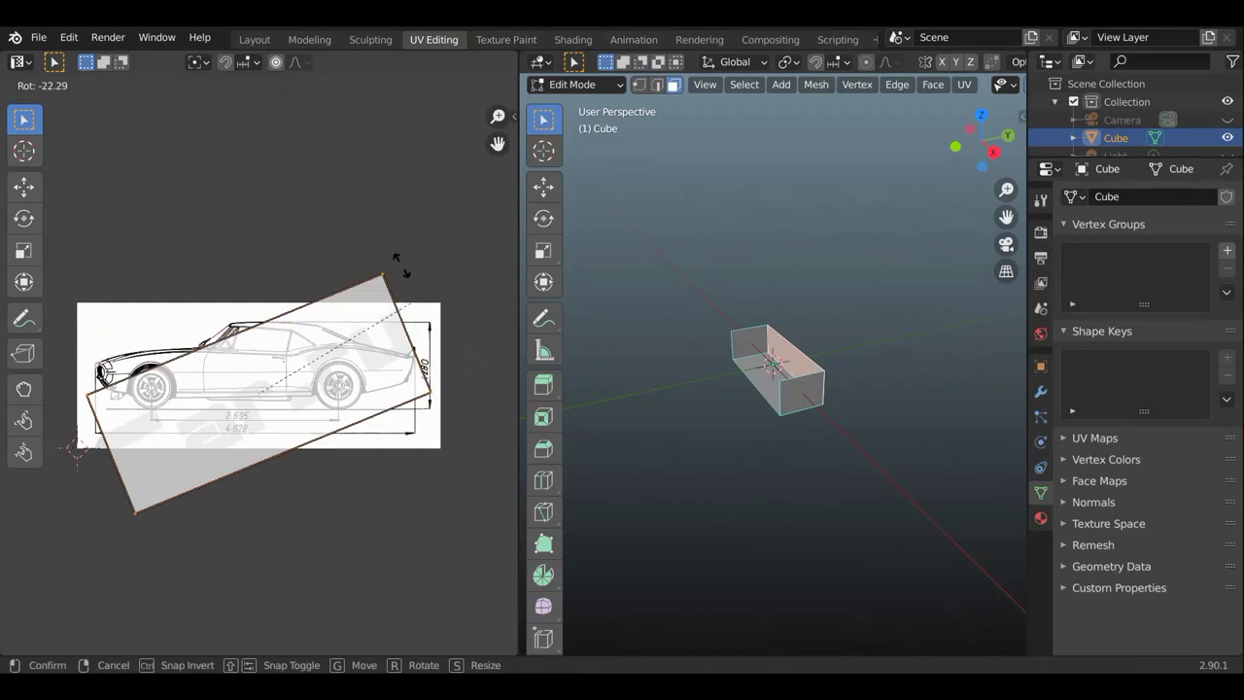
pyautogui.click(233, 208)
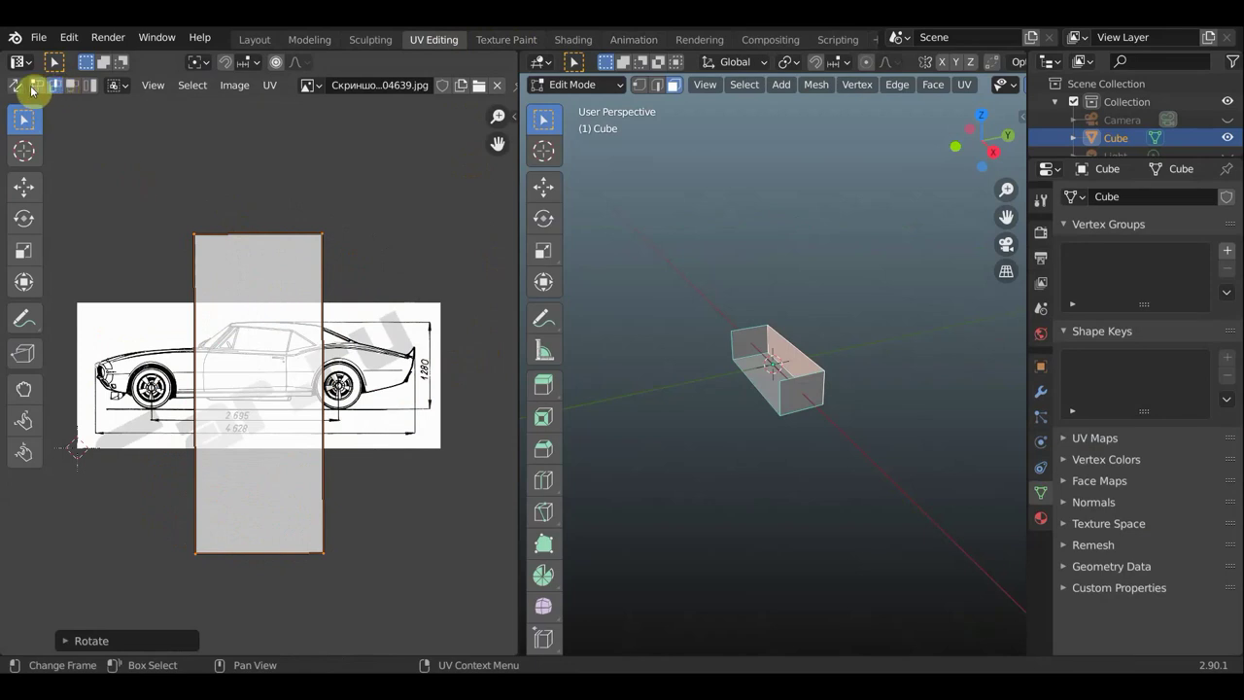
pyautogui.click(324, 358)
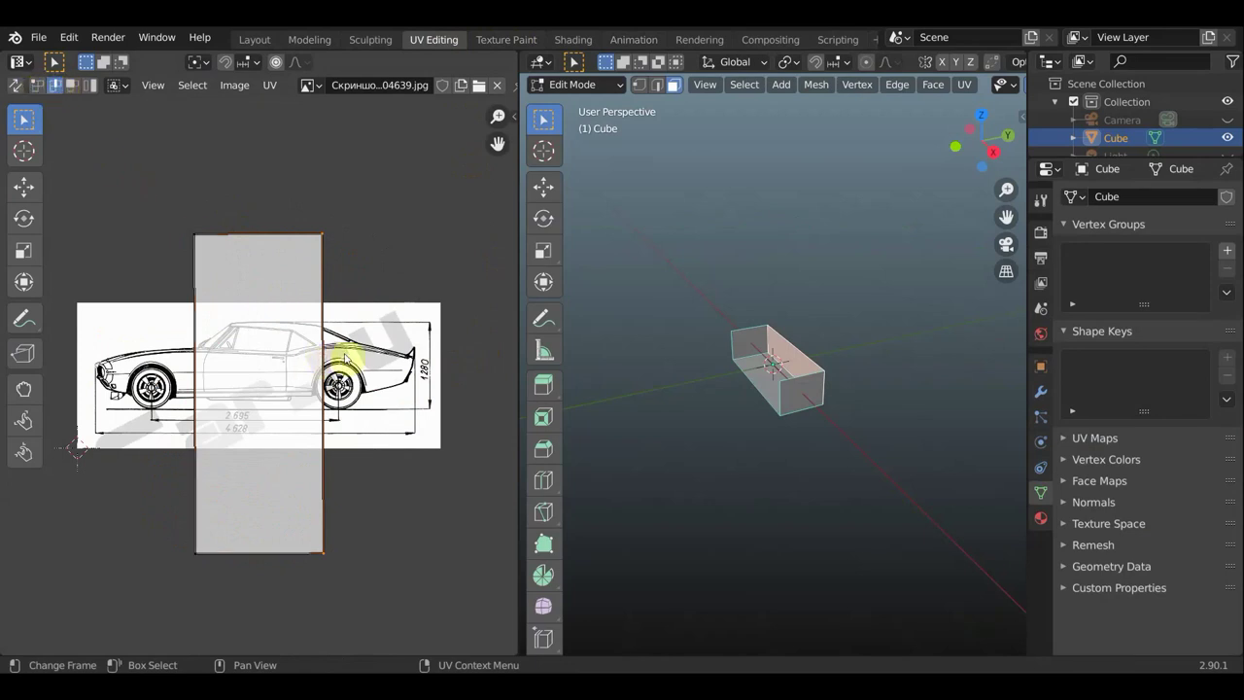
pyautogui.click(23, 188)
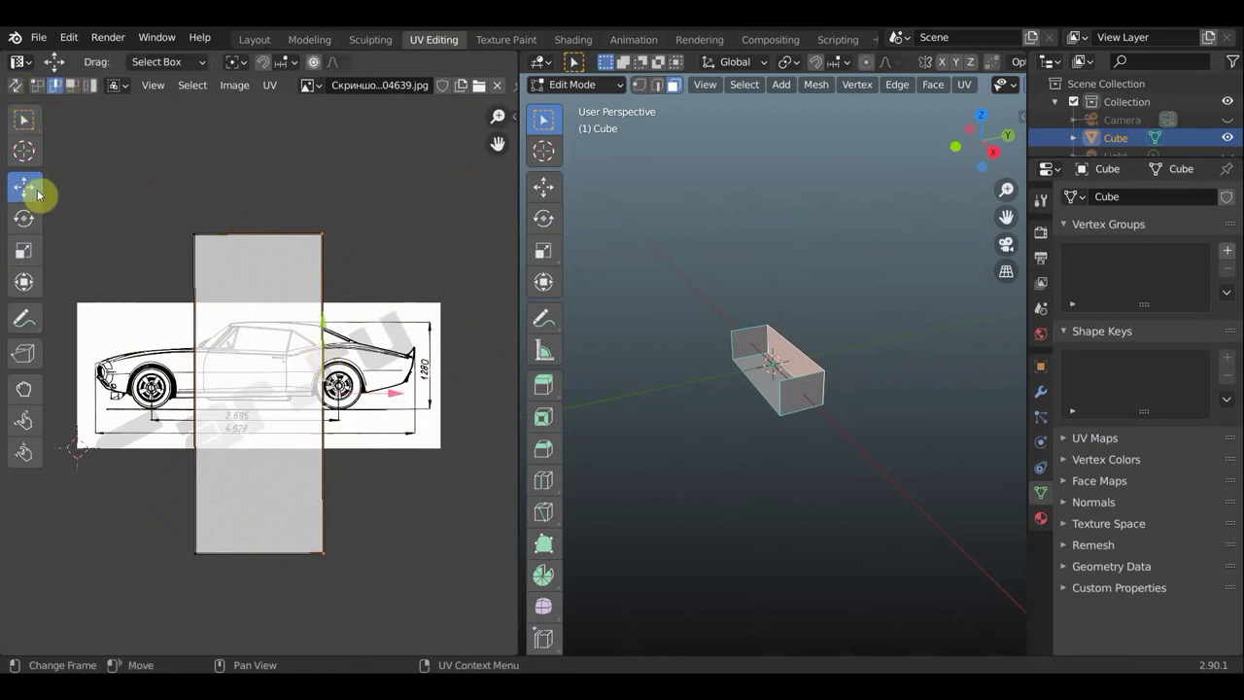
pyautogui.moveTo(396, 394); pyautogui.dragTo(487, 407)
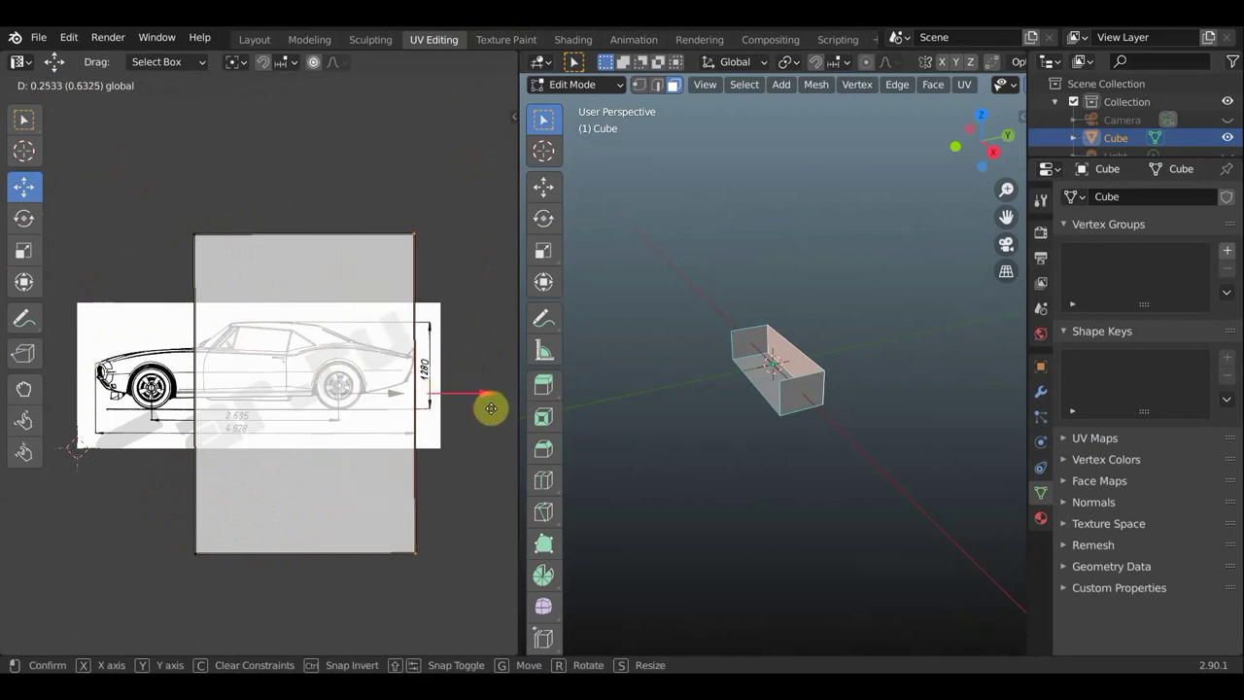
pyautogui.moveTo(488, 406); pyautogui.dragTo(453, 414)
# - Pan the UV view to the image's right edge, then inspect the textured box in Layout
pyautogui.scroll(4, 450, 412)
pyautogui.scroll(1, 447, 411)
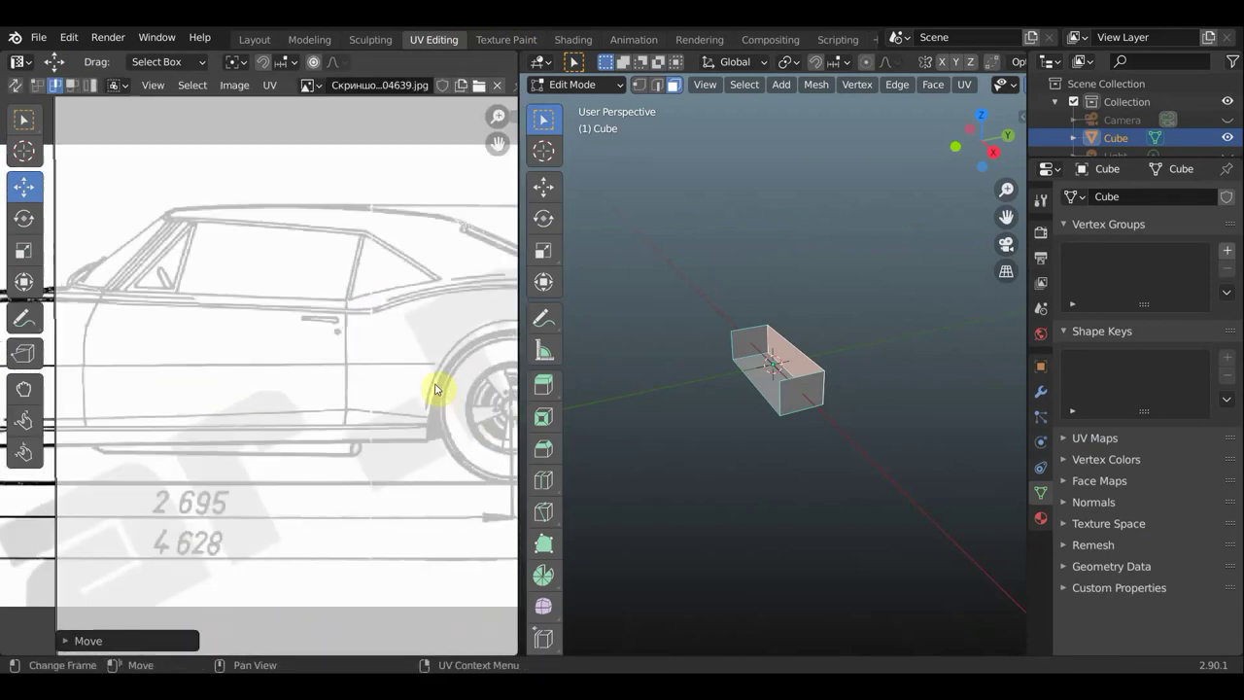
pyautogui.moveTo(431, 382)
pyautogui.mouseDown(button='middle')
pyautogui.moveTo(200, 330)
pyautogui.moveTo(39, 314)
pyautogui.mouseUp(button='middle')
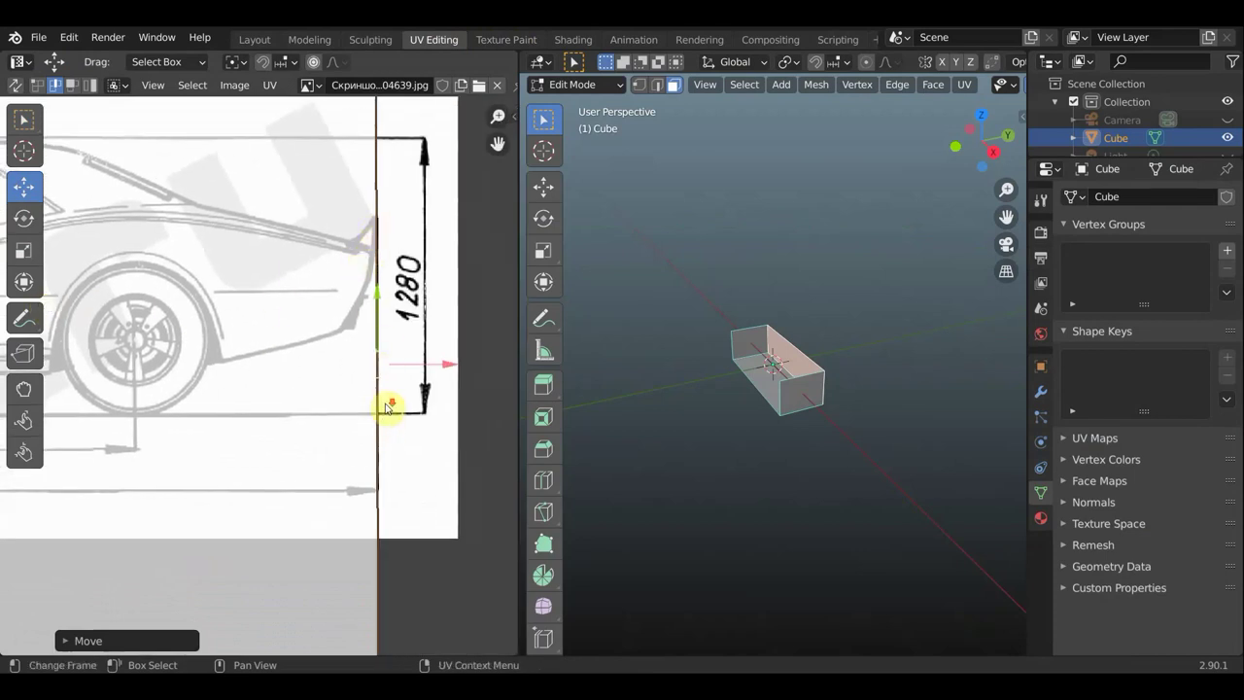
pyautogui.scroll(-2, 379, 409)
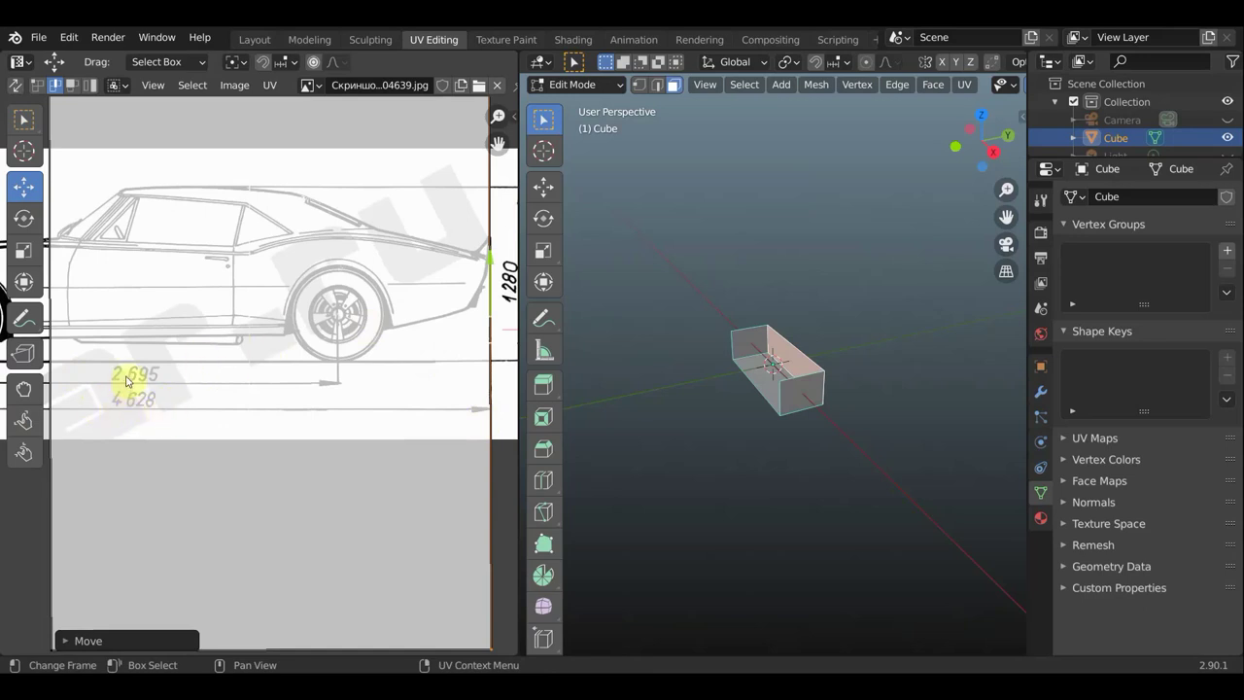
pyautogui.scroll(-1, 286, 323)
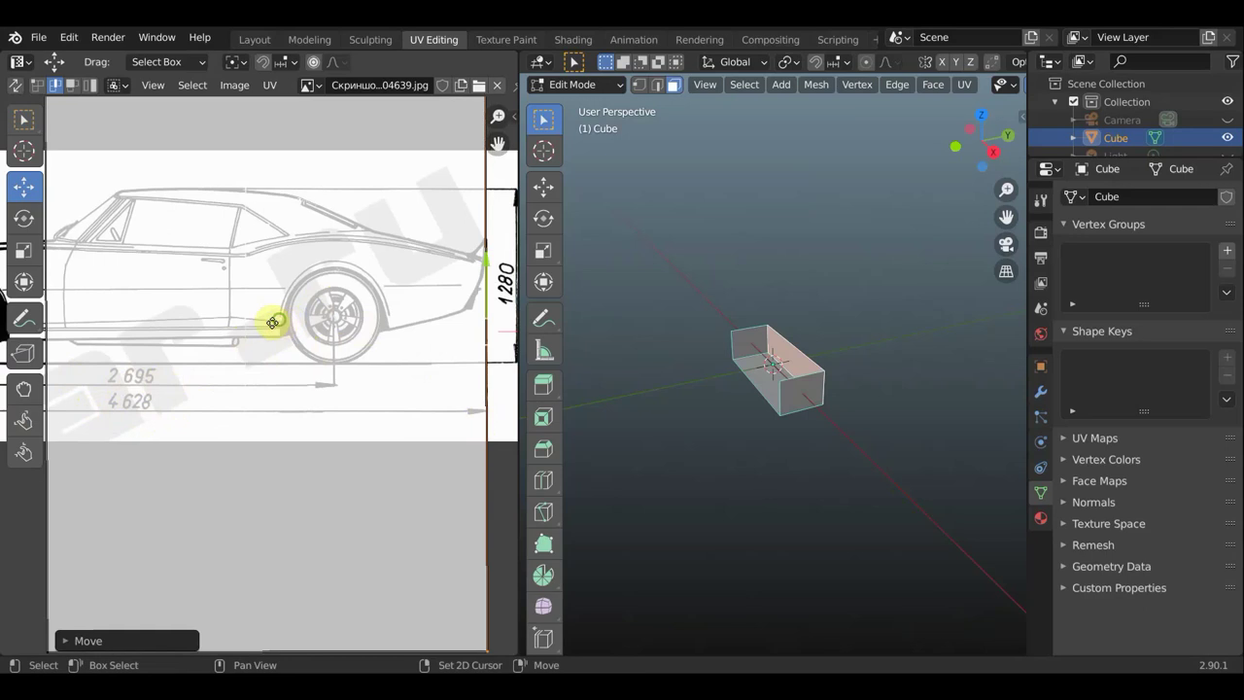
pyautogui.scroll(-1, 272, 322)
pyautogui.scroll(-1, 314, 339)
pyautogui.scroll(-1, 322, 327)
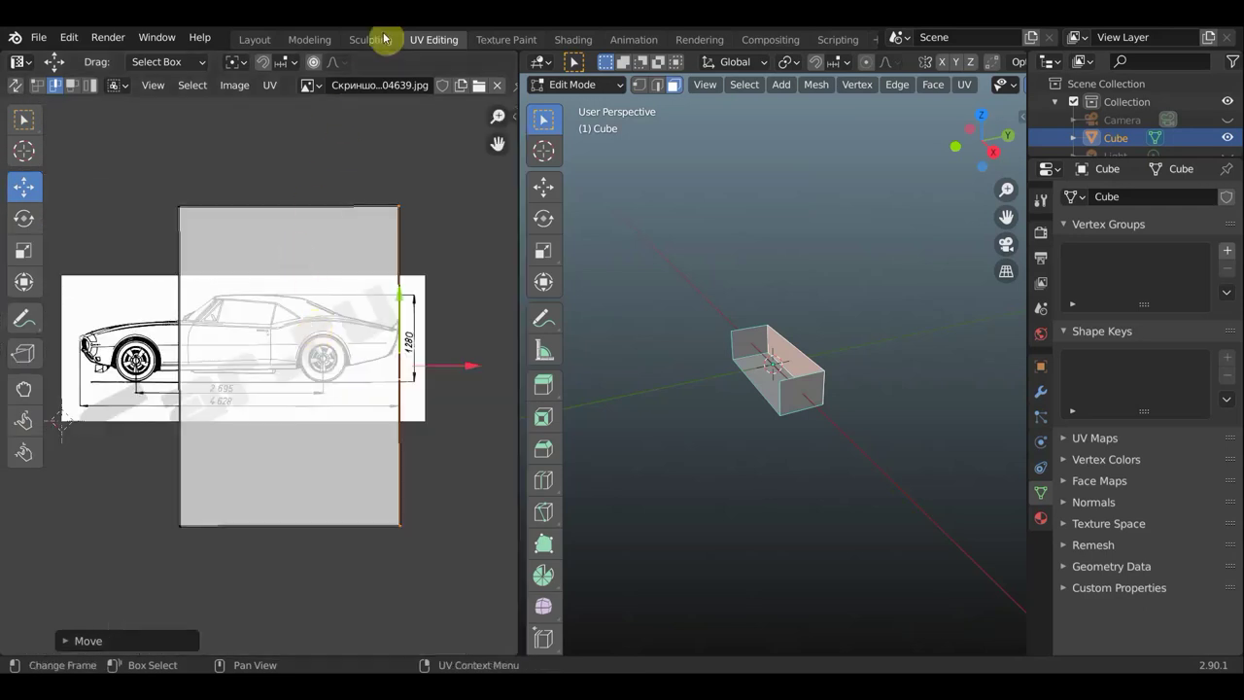
pyautogui.click(255, 41)
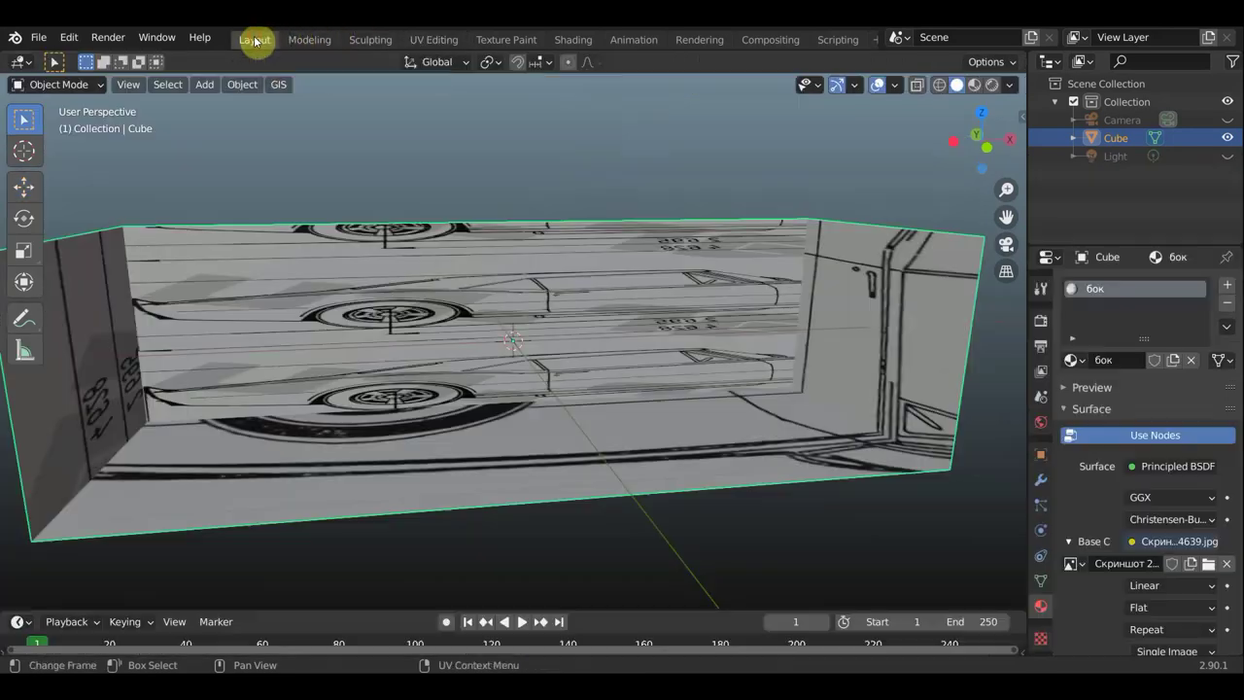
# - Lower the top UV edge to the car's roofline and raise the bottom edge to its underside
pyautogui.click(433, 40)
pyautogui.click(285, 207)
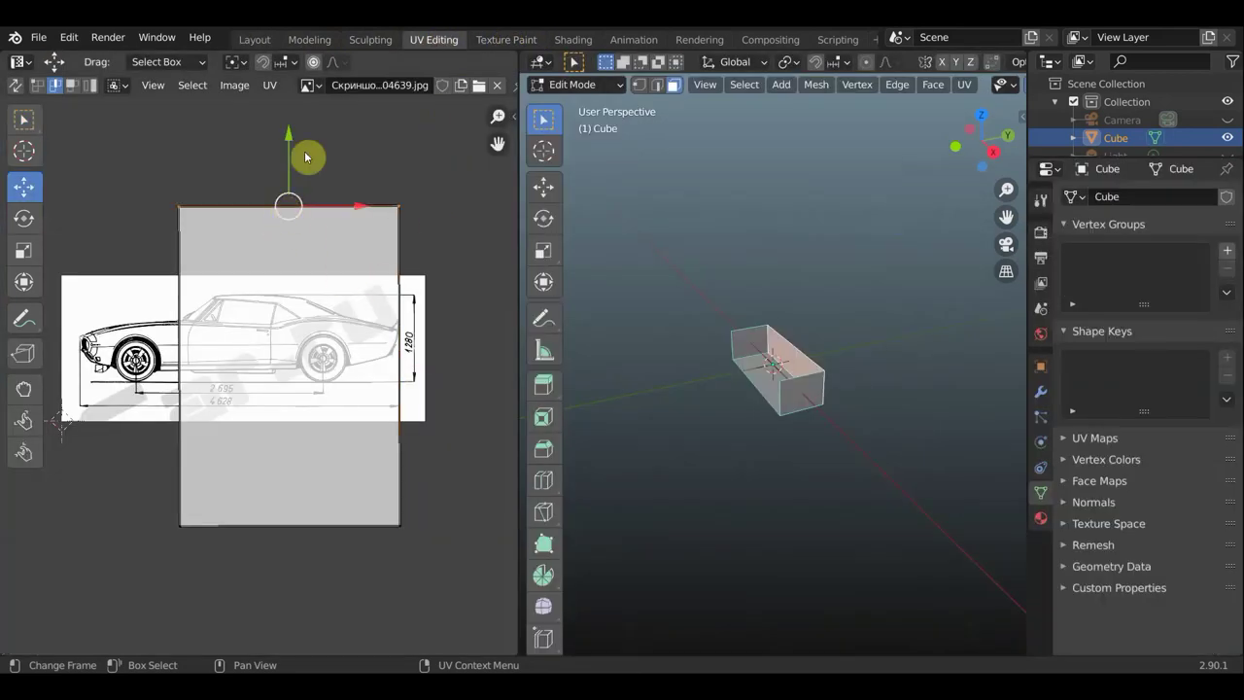
pyautogui.moveTo(288, 138); pyautogui.dragTo(282, 223)
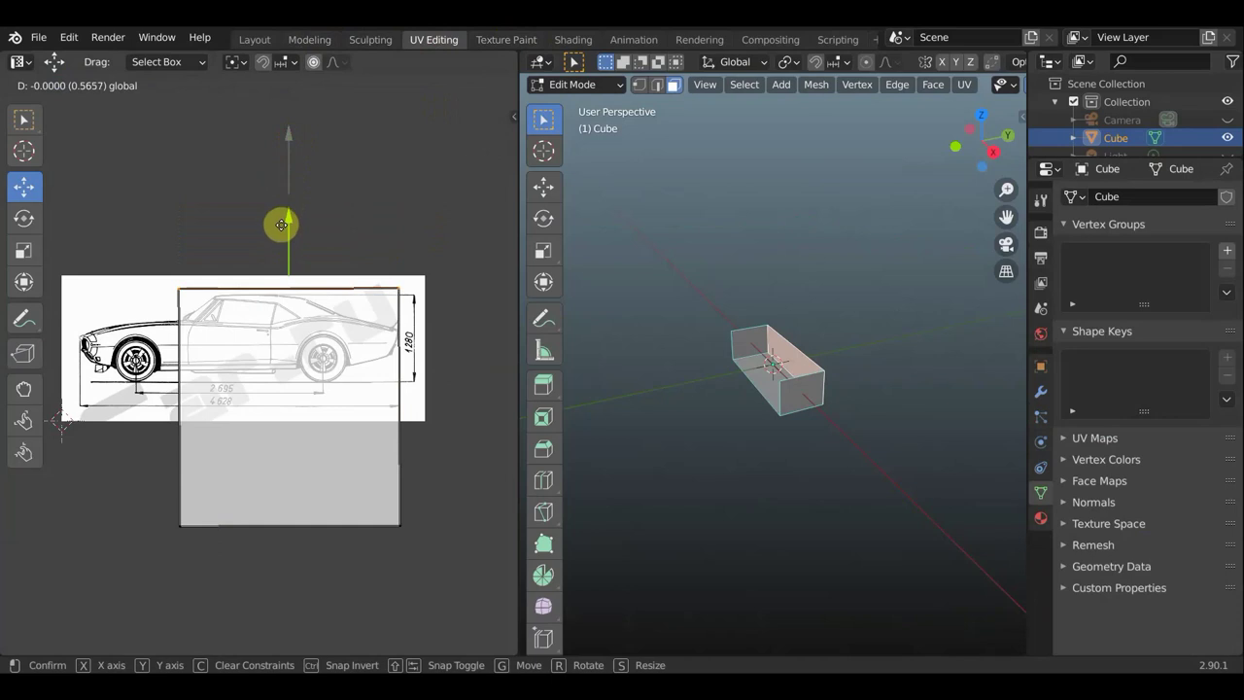
pyautogui.moveTo(282, 224); pyautogui.dragTo(282, 232)
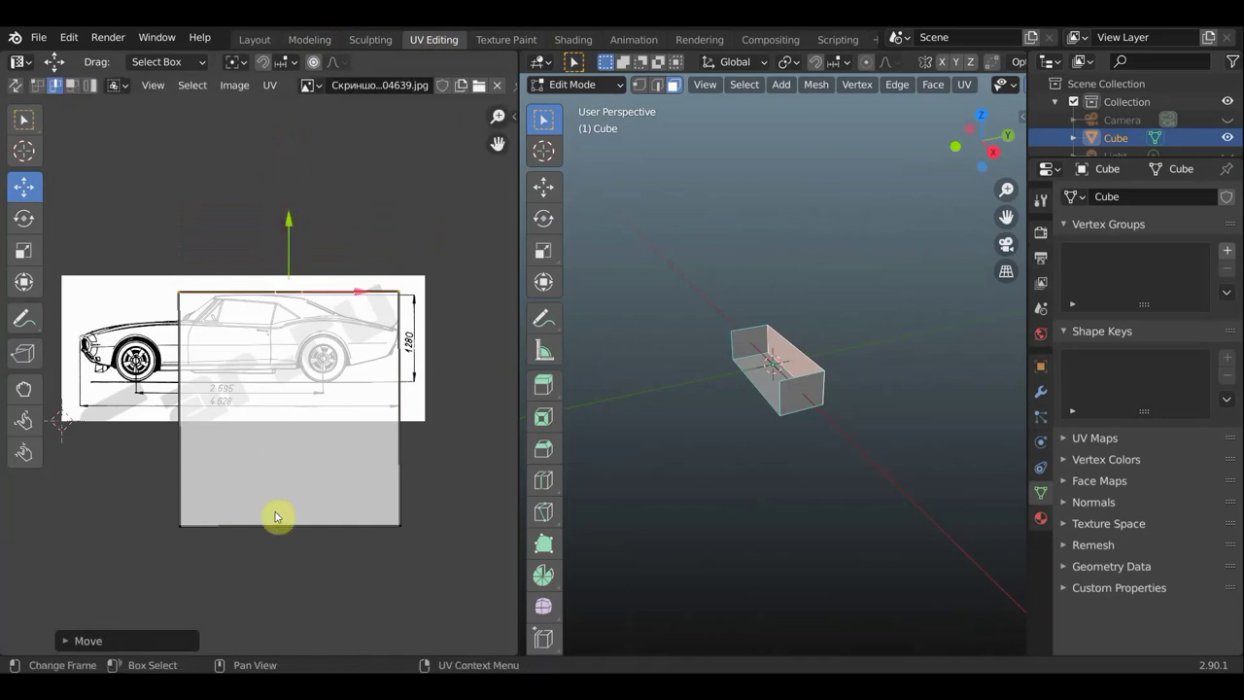
pyautogui.click(285, 527)
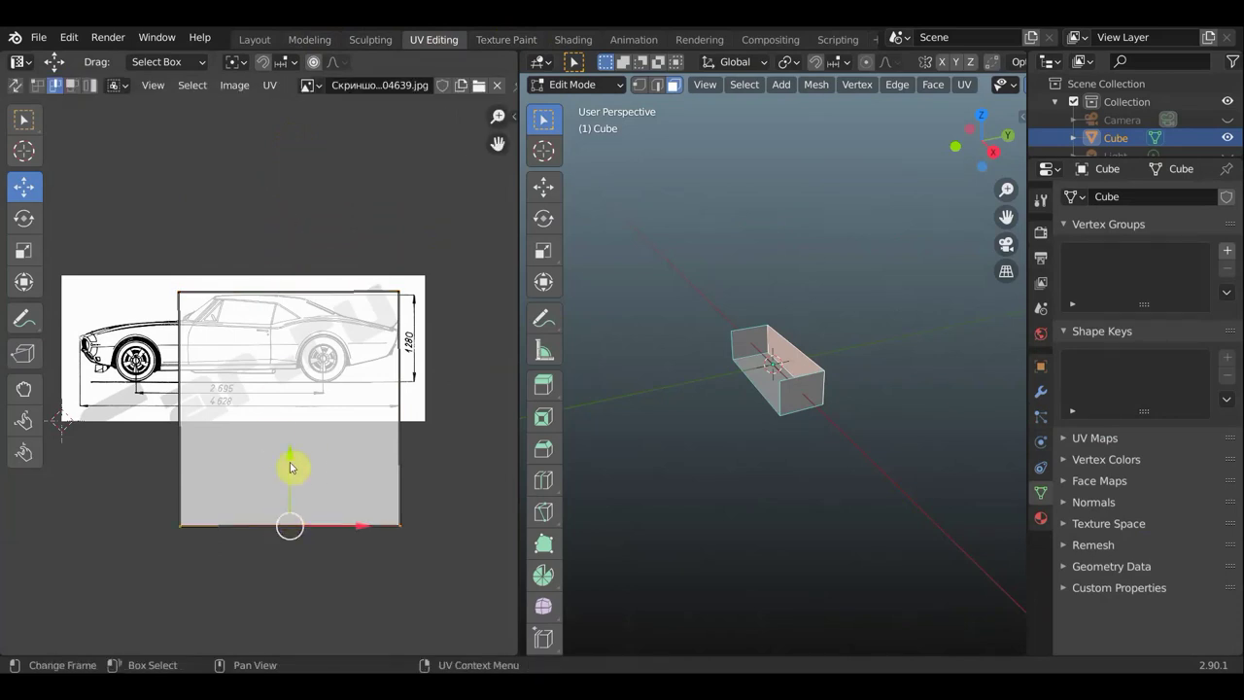
pyautogui.moveTo(290, 468); pyautogui.dragTo(284, 321)
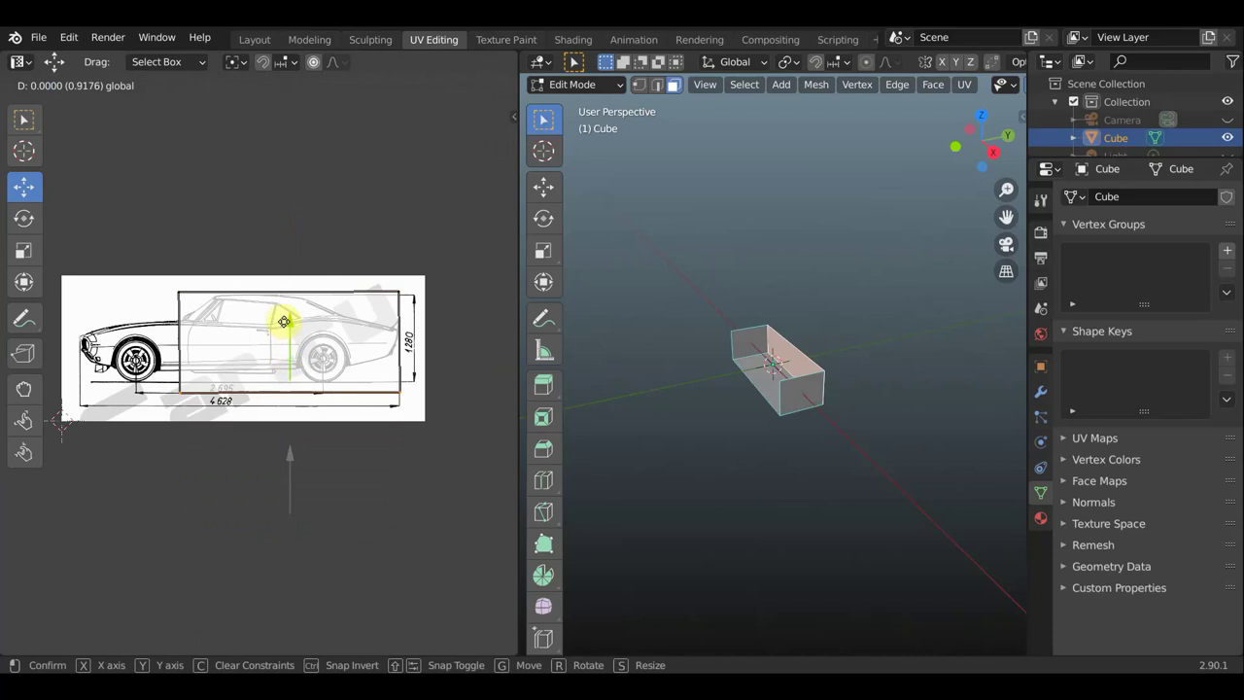
pyautogui.moveTo(284, 320); pyautogui.dragTo(280, 311)
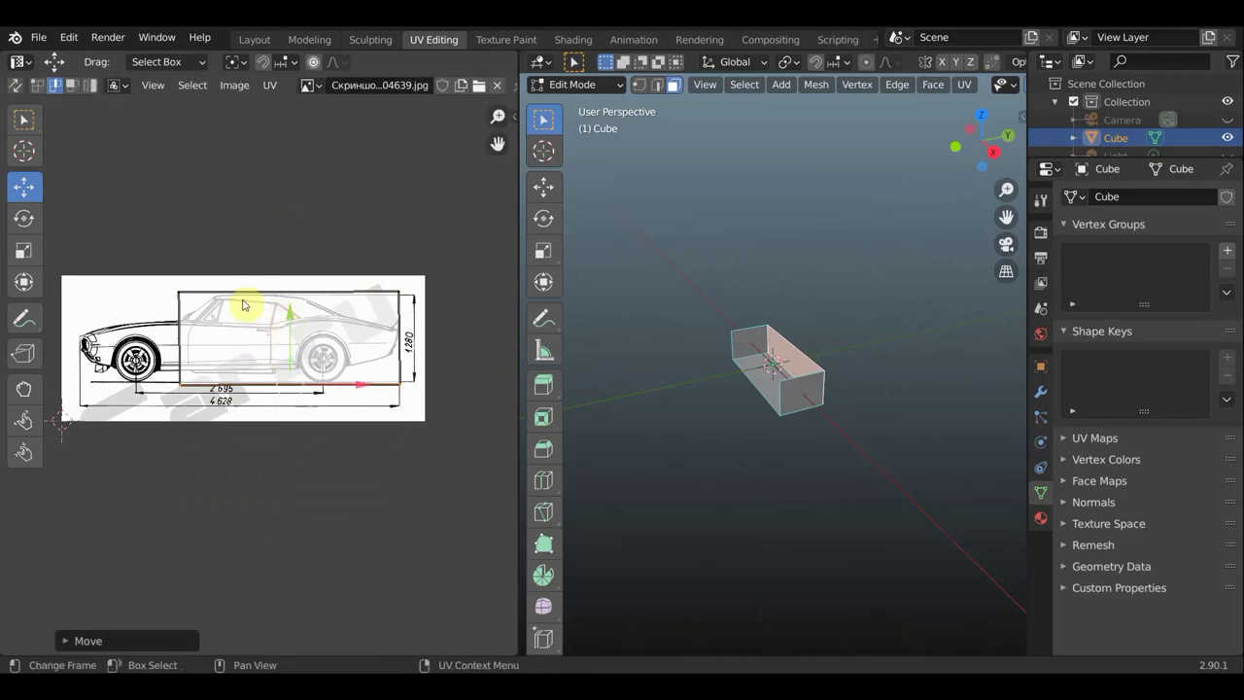
# - Move the left UV edge to the car's front and orbit the textured box from above
pyautogui.click(177, 344)
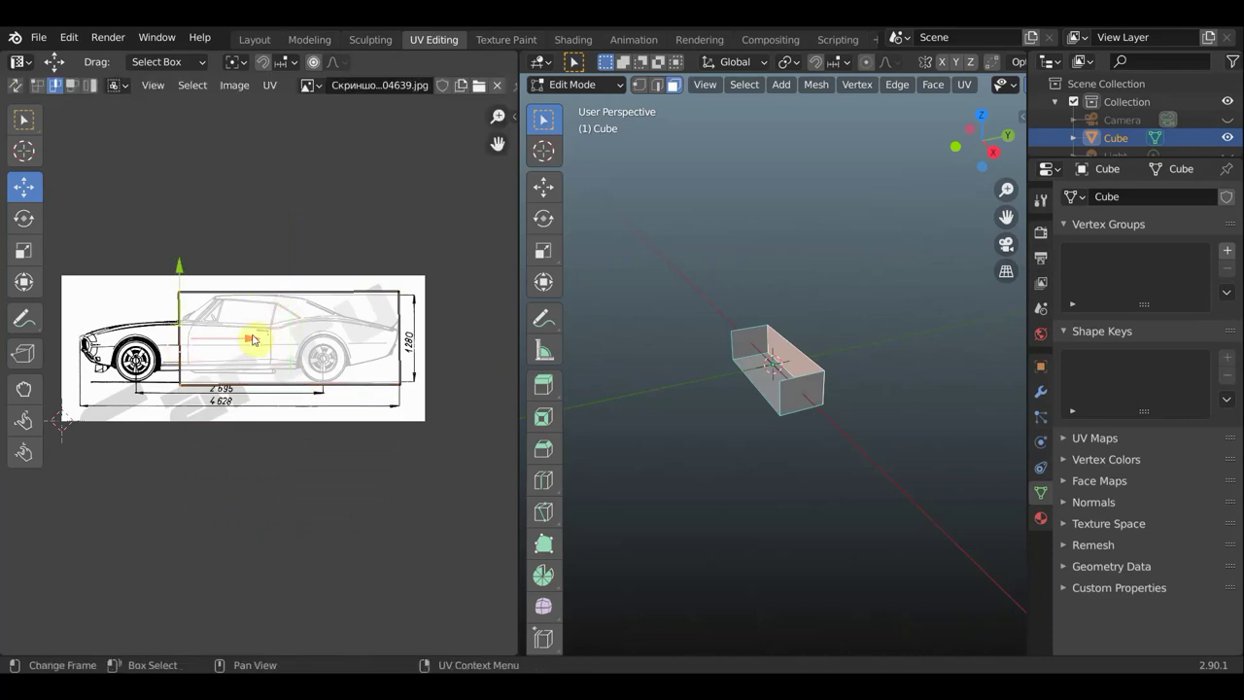
pyautogui.press('g')
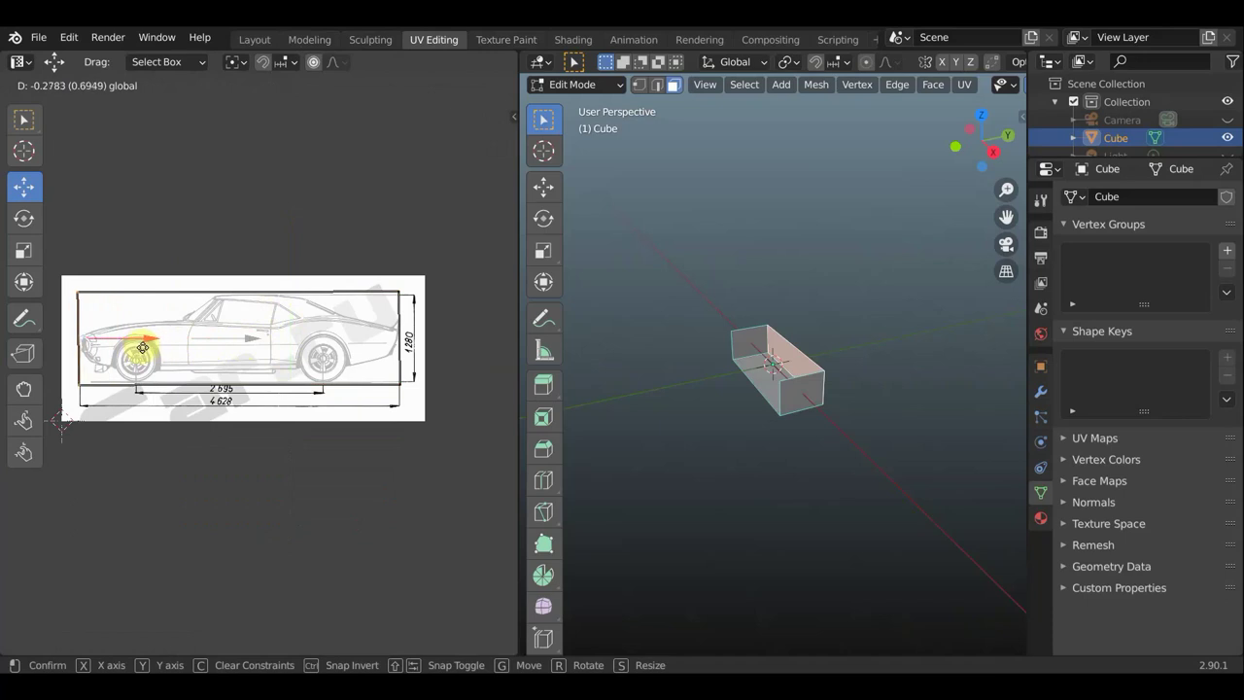
pyautogui.click(142, 347)
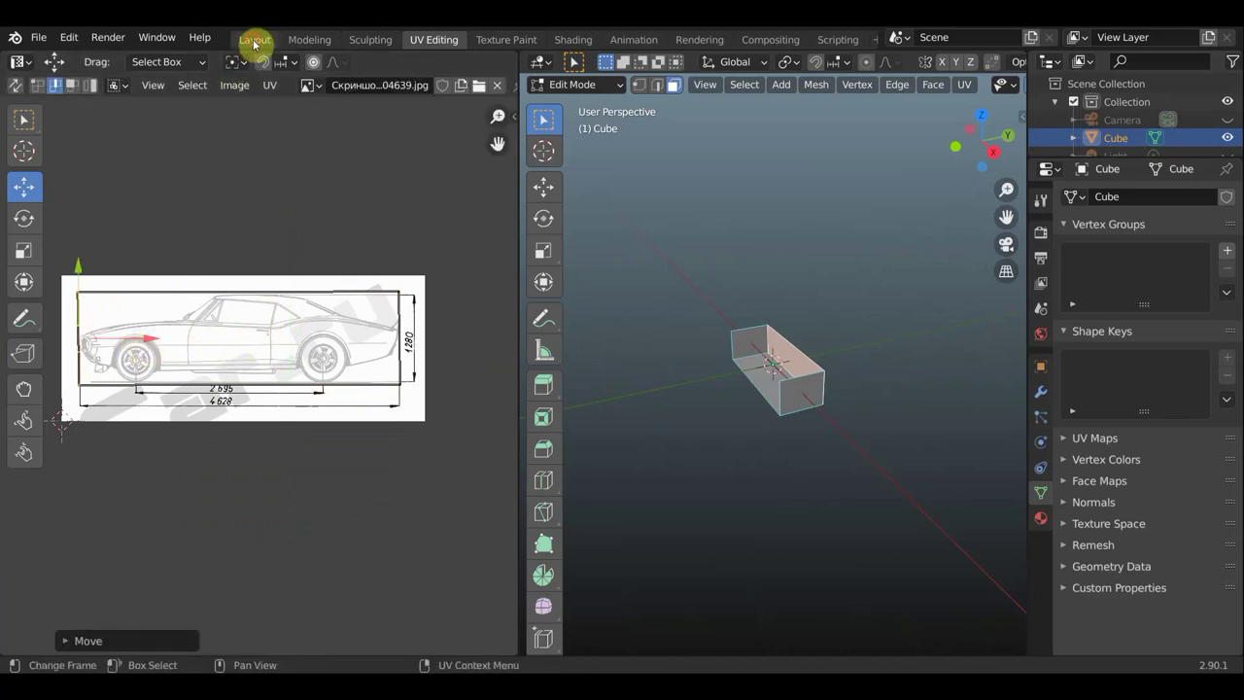
pyautogui.click(254, 44)
pyautogui.scroll(-2, 438, 214)
pyautogui.moveTo(437, 214)
pyautogui.mouseDown(button='middle')
pyautogui.moveTo(408, 244)
pyautogui.moveTo(364, 256)
pyautogui.moveTo(431, 297)
pyautogui.moveTo(430, 233)
pyautogui.moveTo(416, 217)
pyautogui.moveTo(457, 208)
pyautogui.moveTo(450, 244)
pyautogui.moveTo(464, 269)
pyautogui.moveTo(453, 279)
pyautogui.moveTo(417, 244)
pyautogui.moveTo(552, 117)
pyautogui.mouseUp(button='middle')
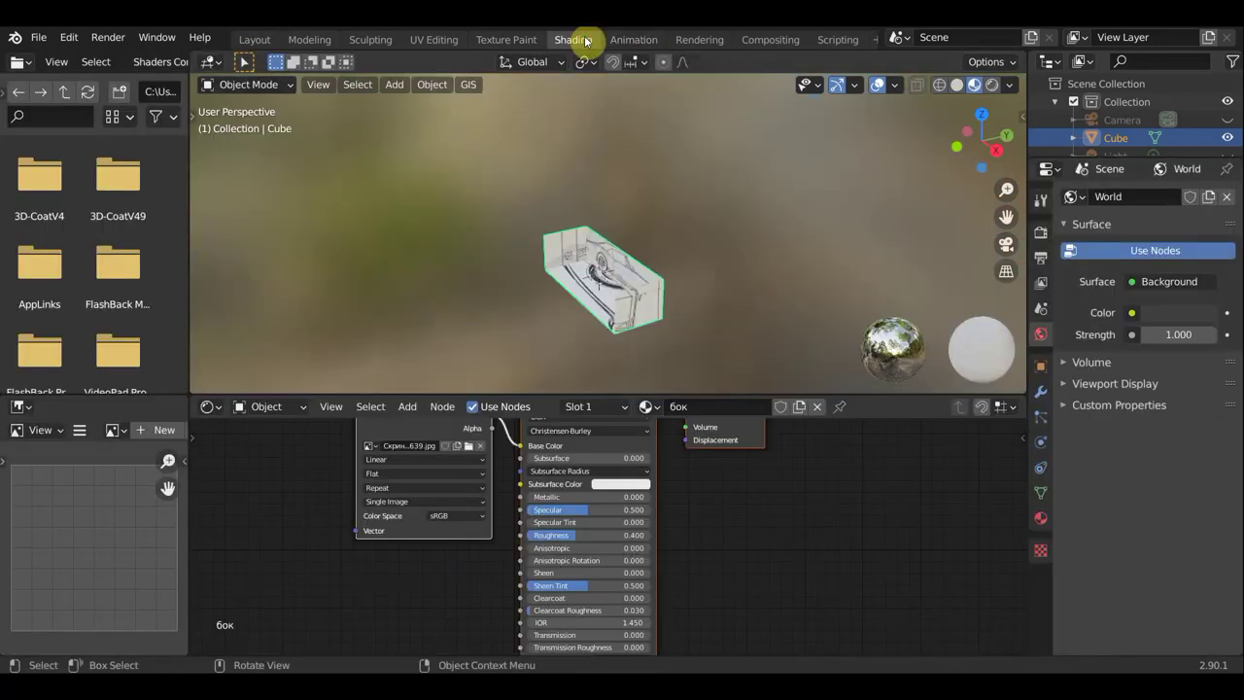
# - Select all box faces and Smart UV Project them with island margin 0.03
pyautogui.click(432, 38)
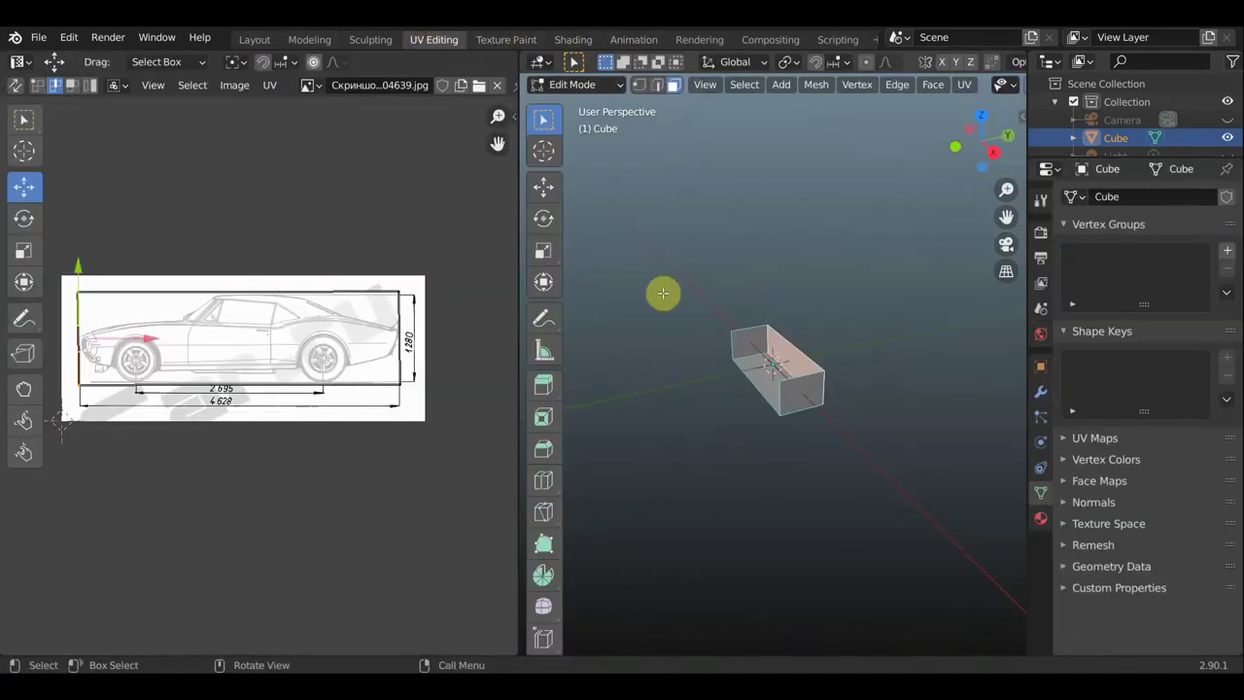
pyautogui.press('a')
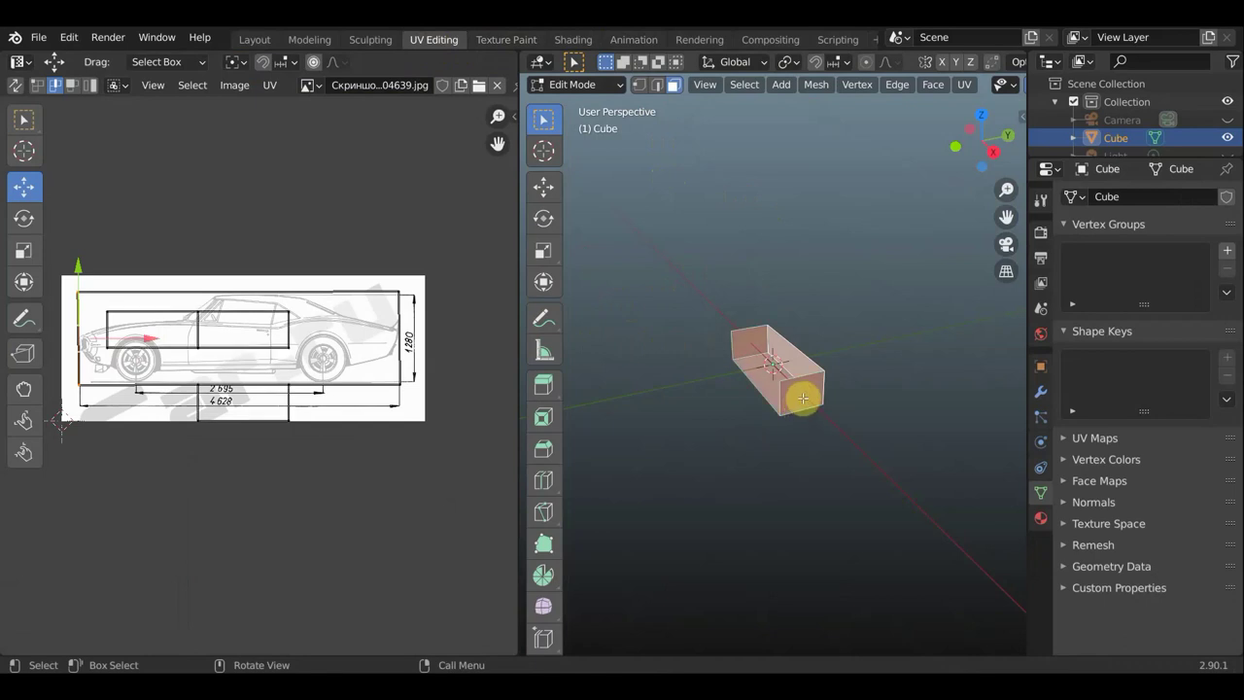
pyautogui.click(964, 85)
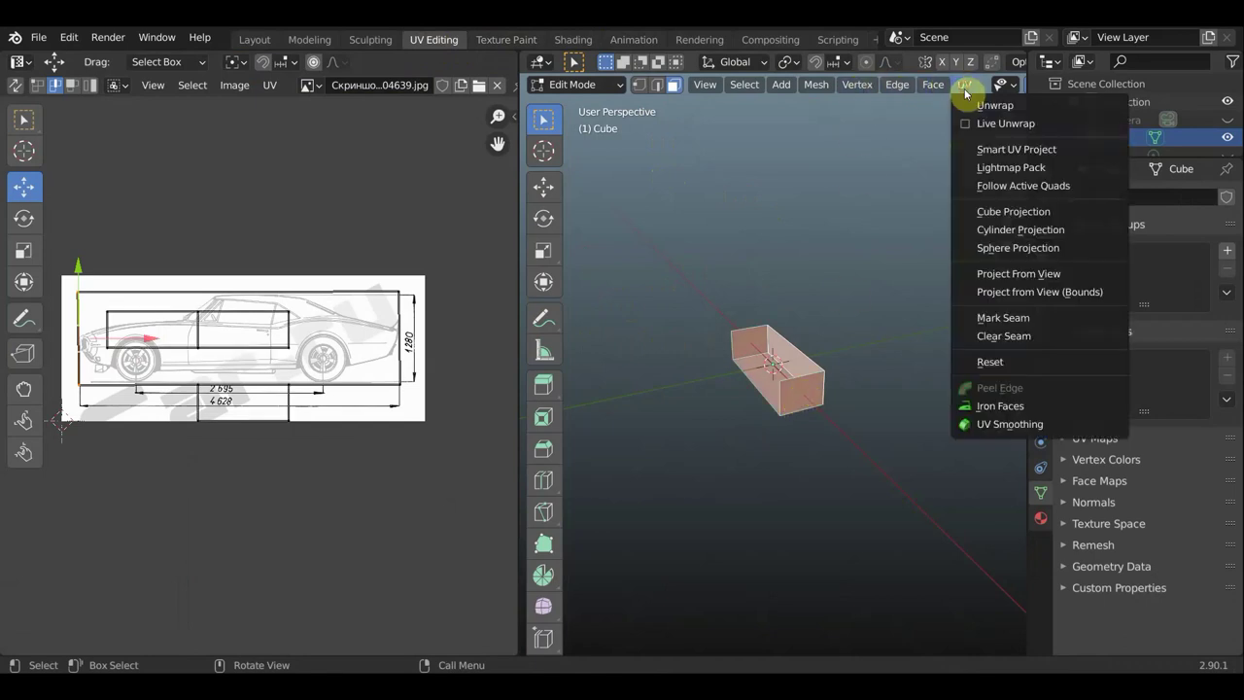
pyautogui.click(991, 149)
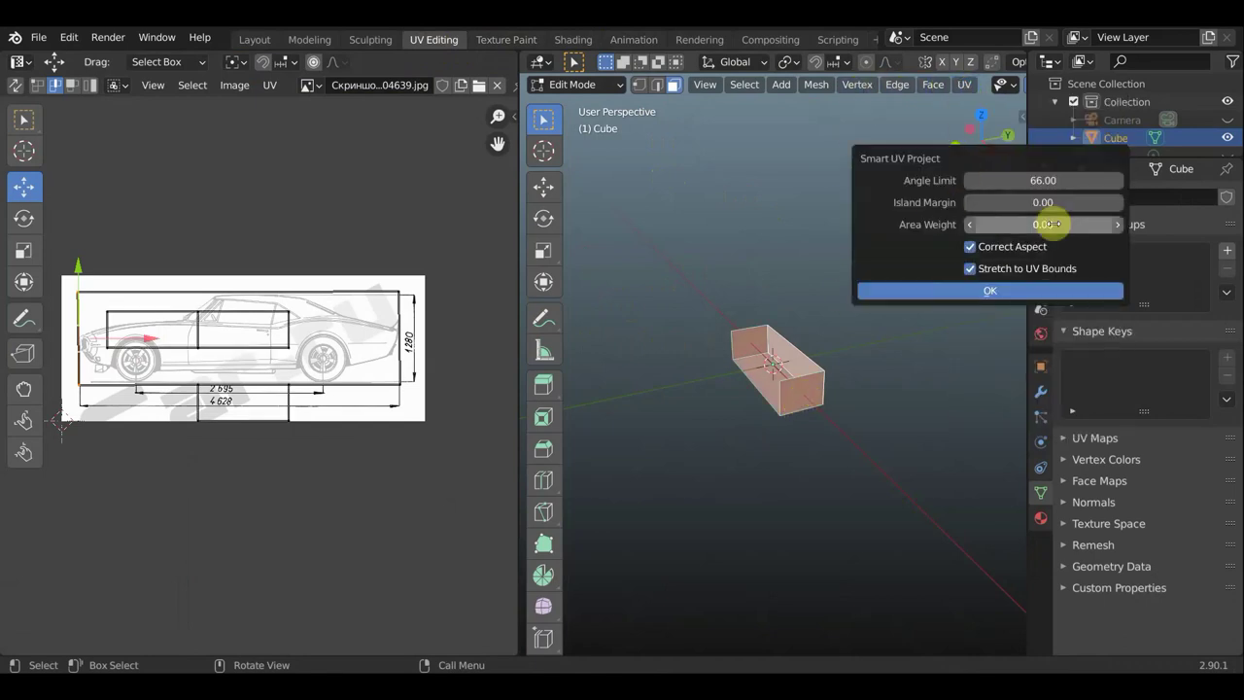
pyautogui.tripleClick(1117, 202)
pyautogui.click(1005, 290)
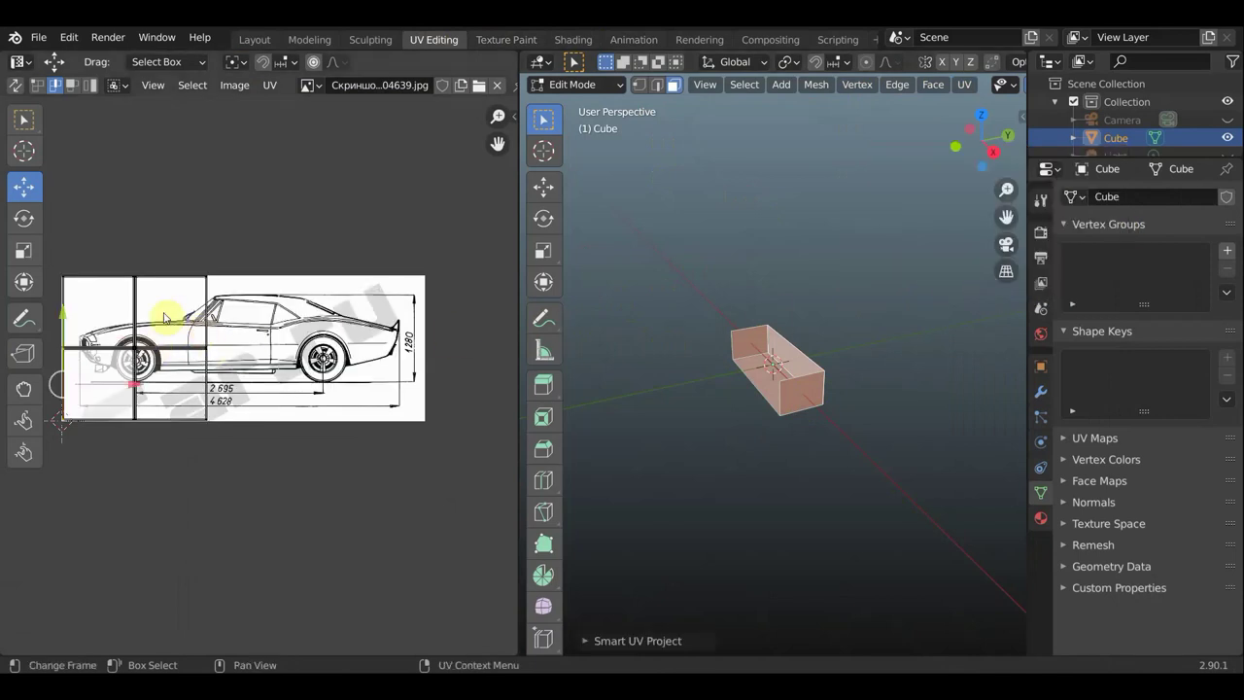
pyautogui.scroll(-2, 342, 238)
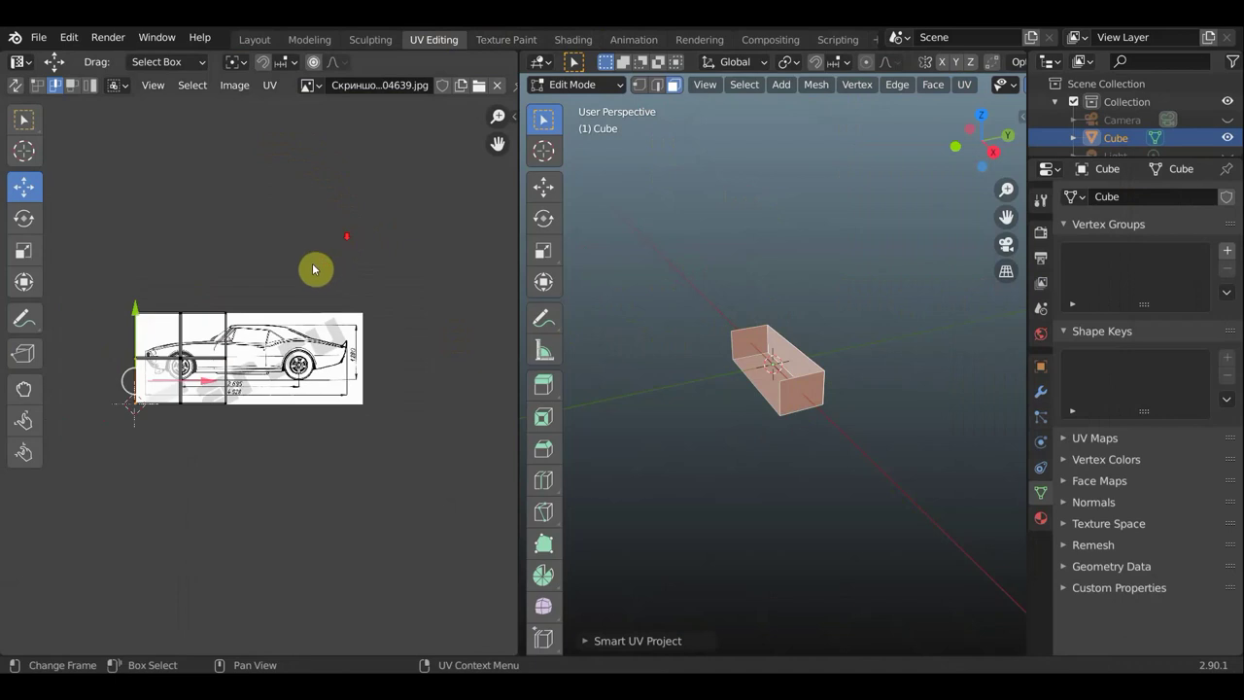
# - Enlarge one face's UV island and move it over the car drawing, checking in 3D
pyautogui.click(789, 360)
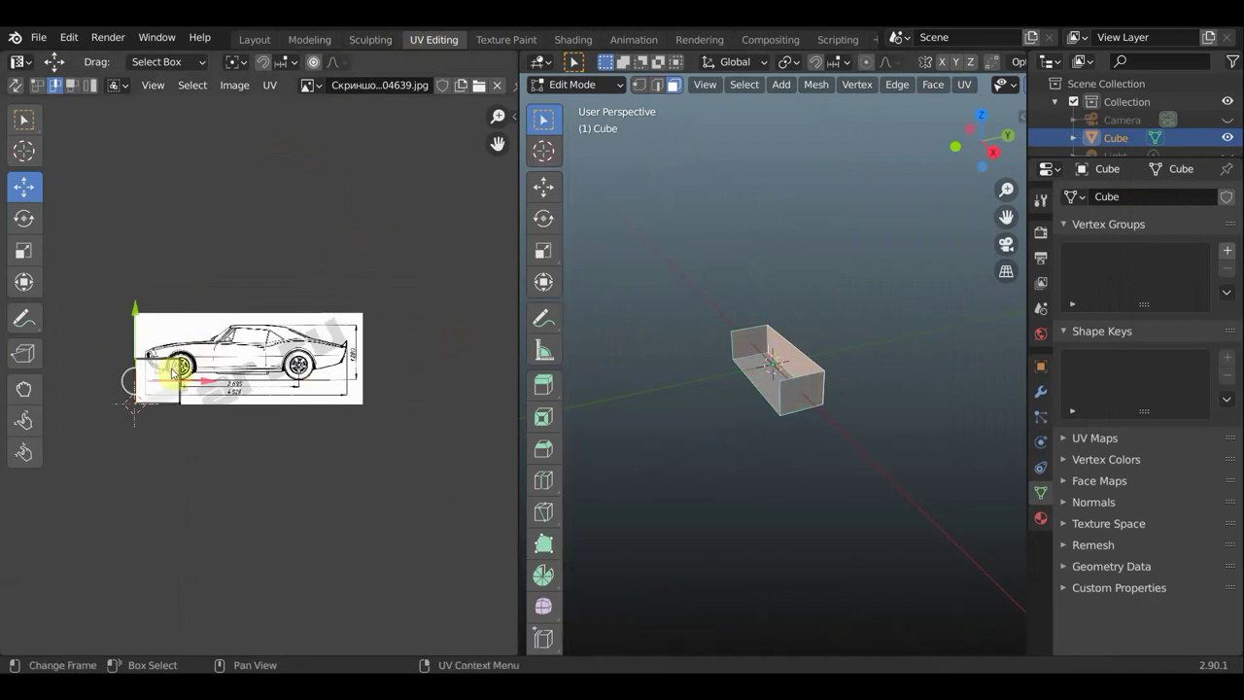
pyautogui.press('a')
pyautogui.press('s')
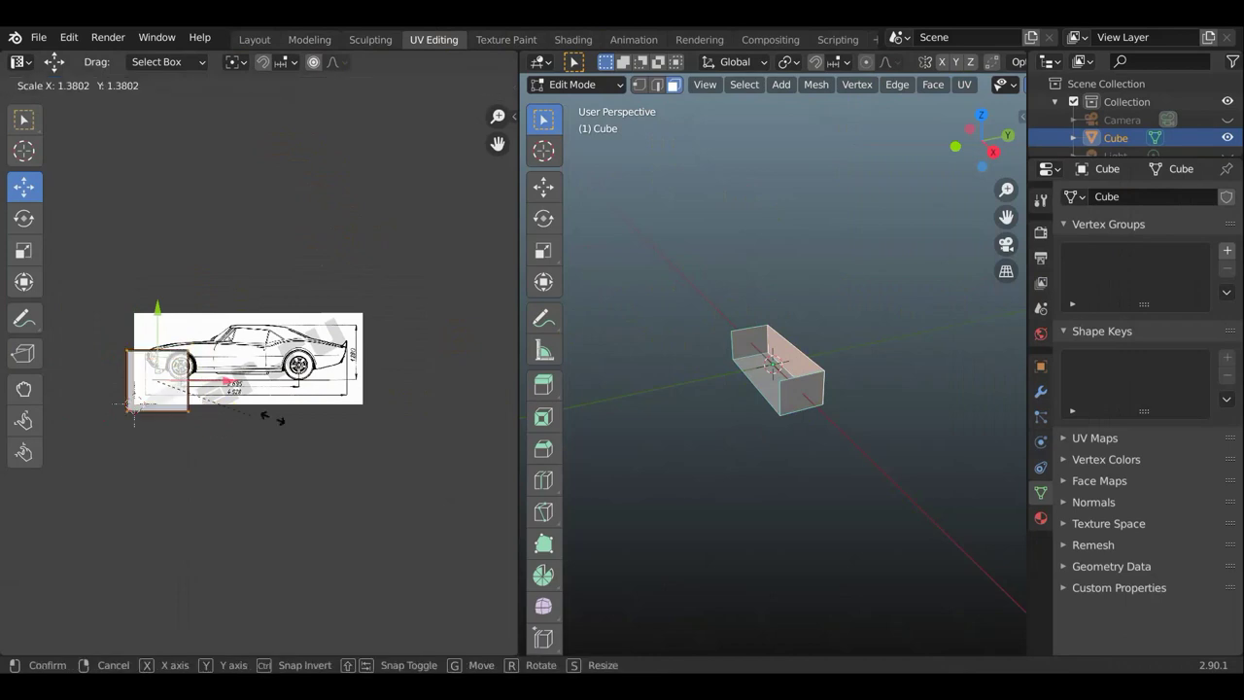
pyautogui.click(320, 437)
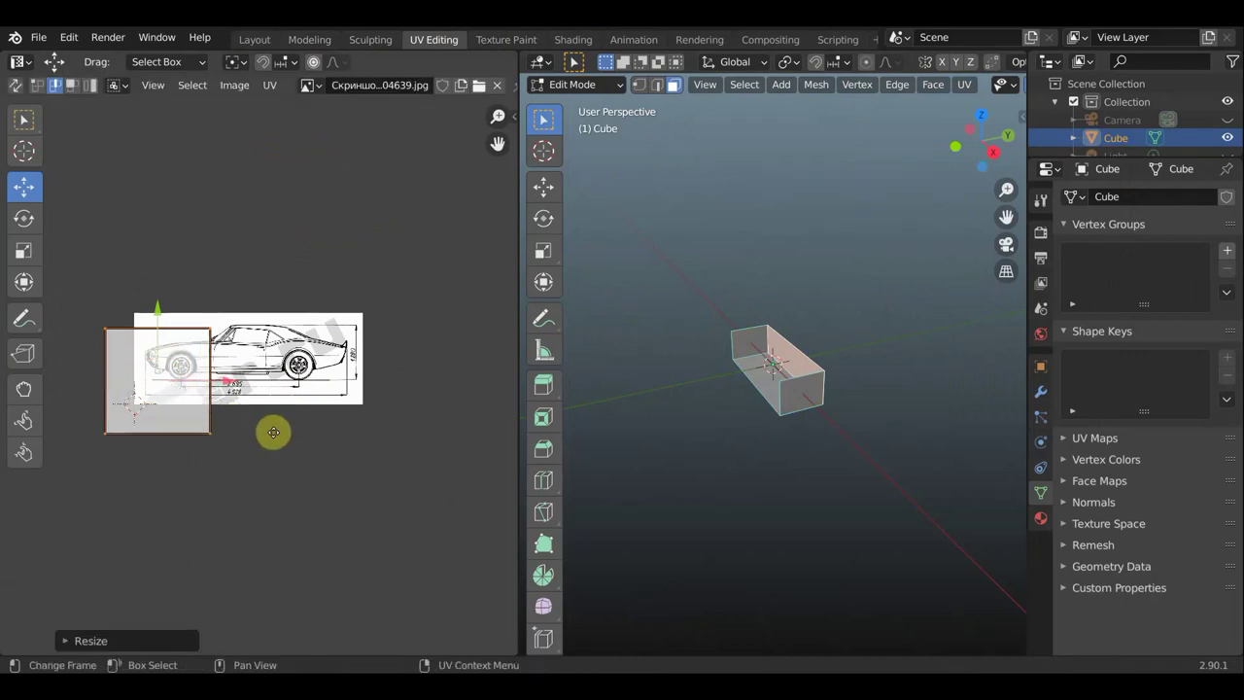
pyautogui.press('g')
pyautogui.click(356, 408)
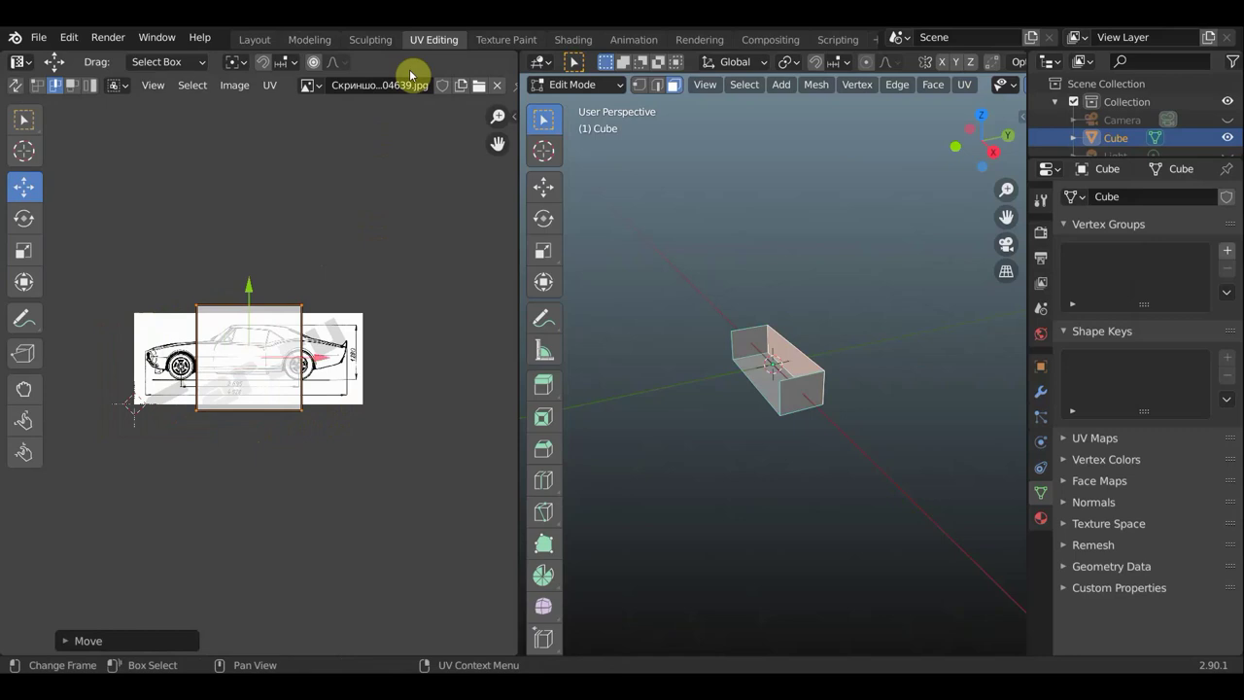
pyautogui.click(255, 40)
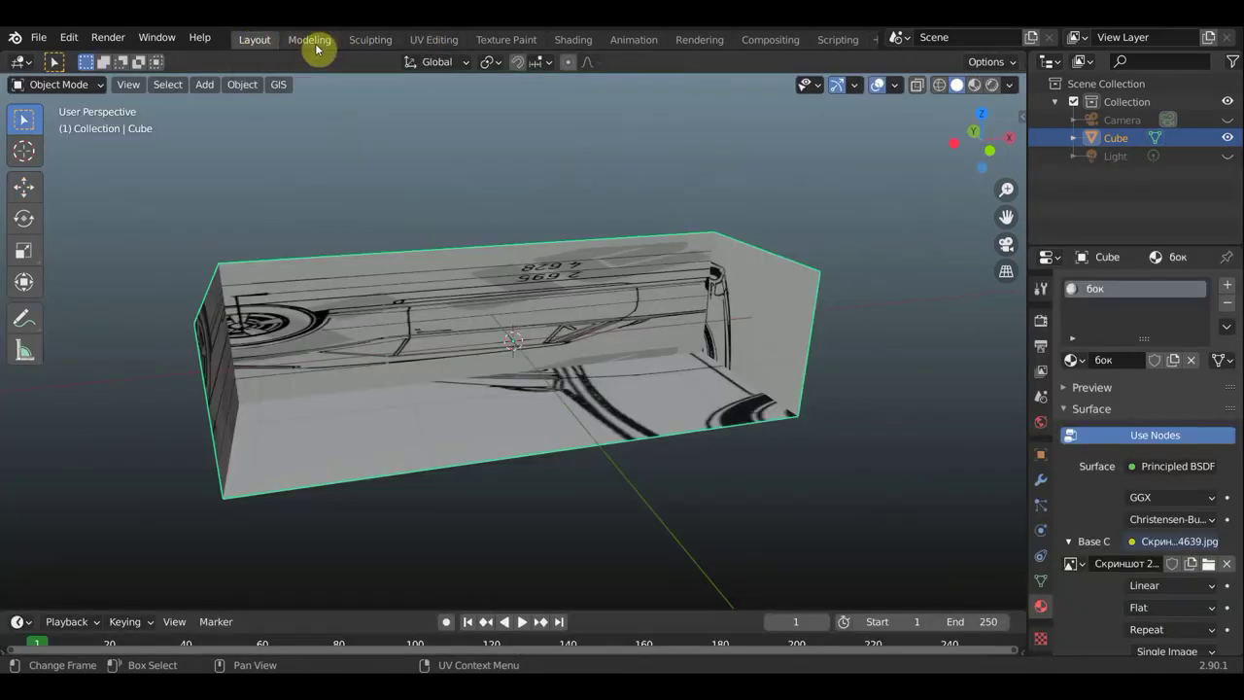
# - Rotate the side face's UV island about 90 degrees, rechecking the texture on the box
pyautogui.click(434, 39)
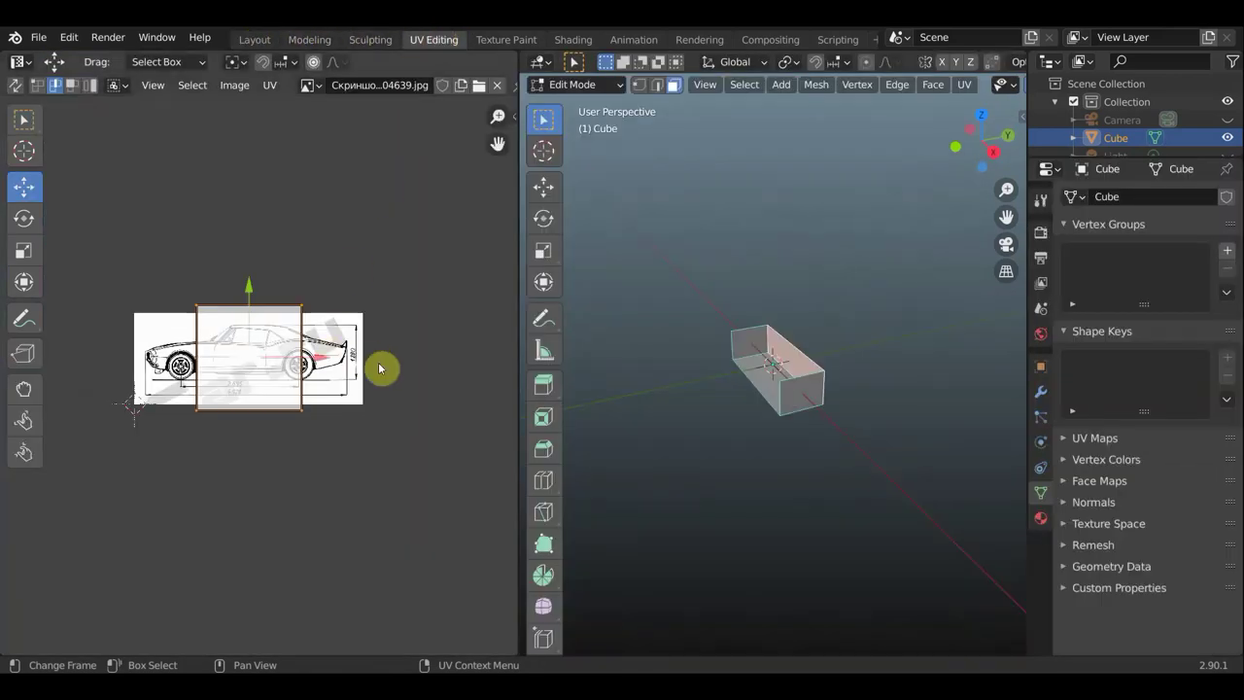
pyautogui.press('r')
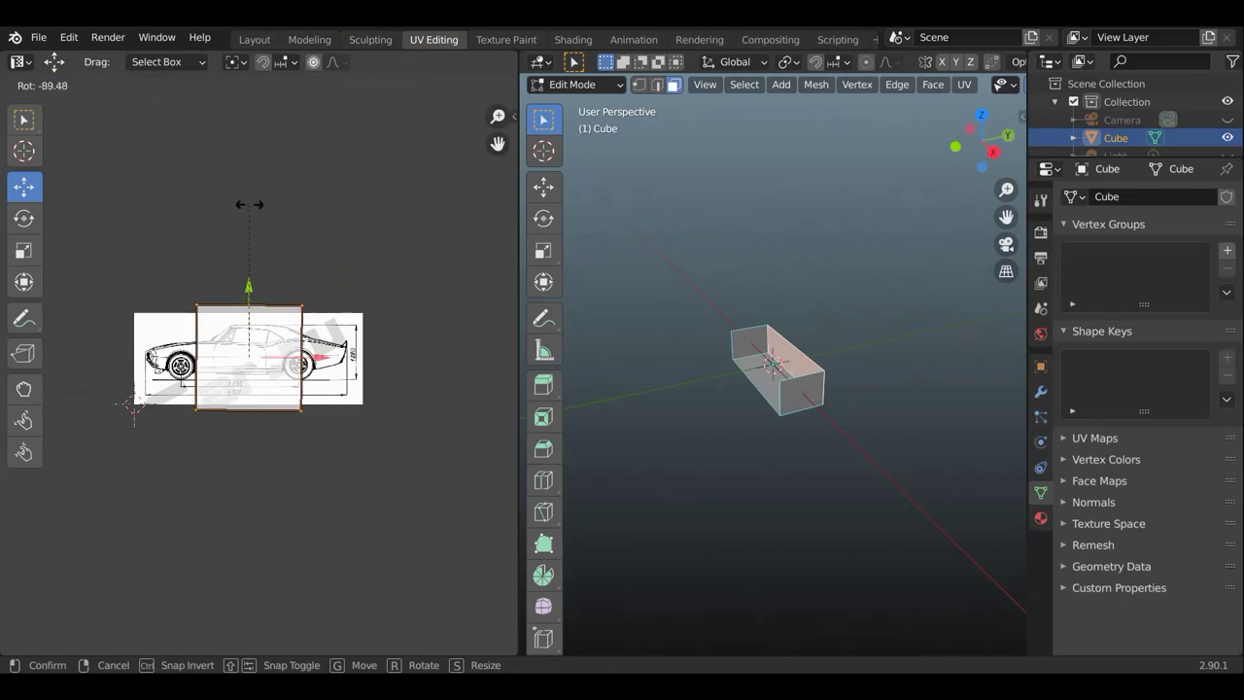
pyautogui.click(249, 204)
pyautogui.click(252, 39)
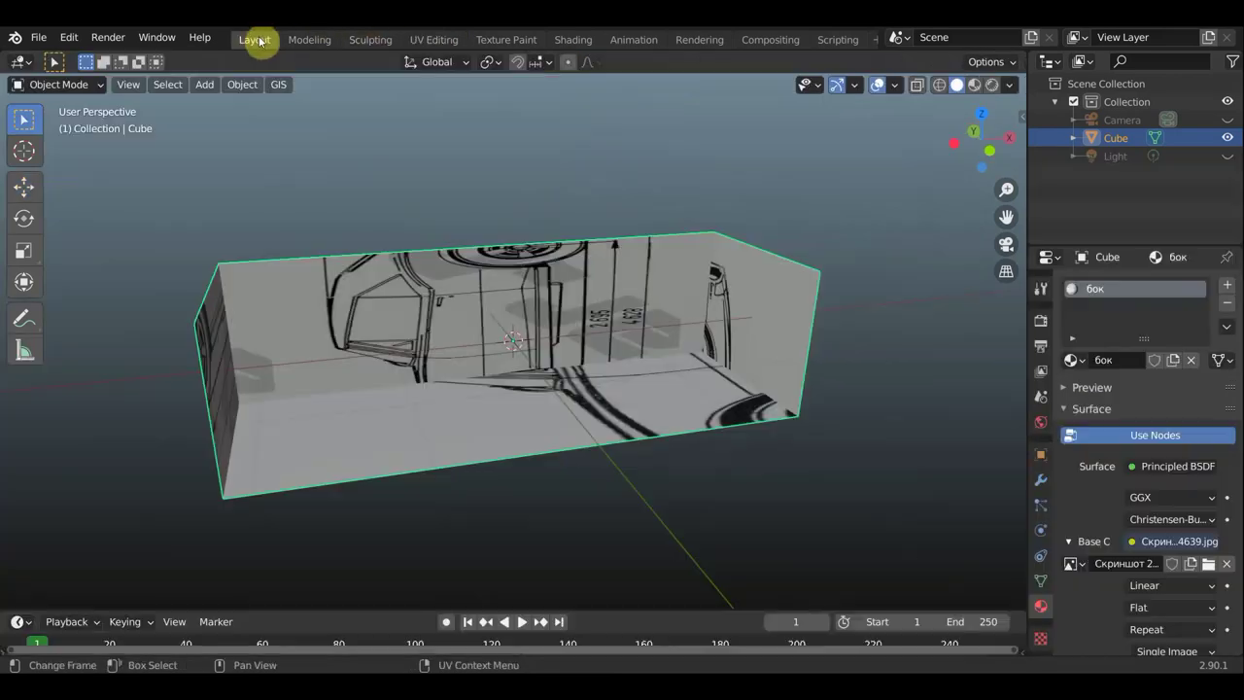
pyautogui.click(446, 44)
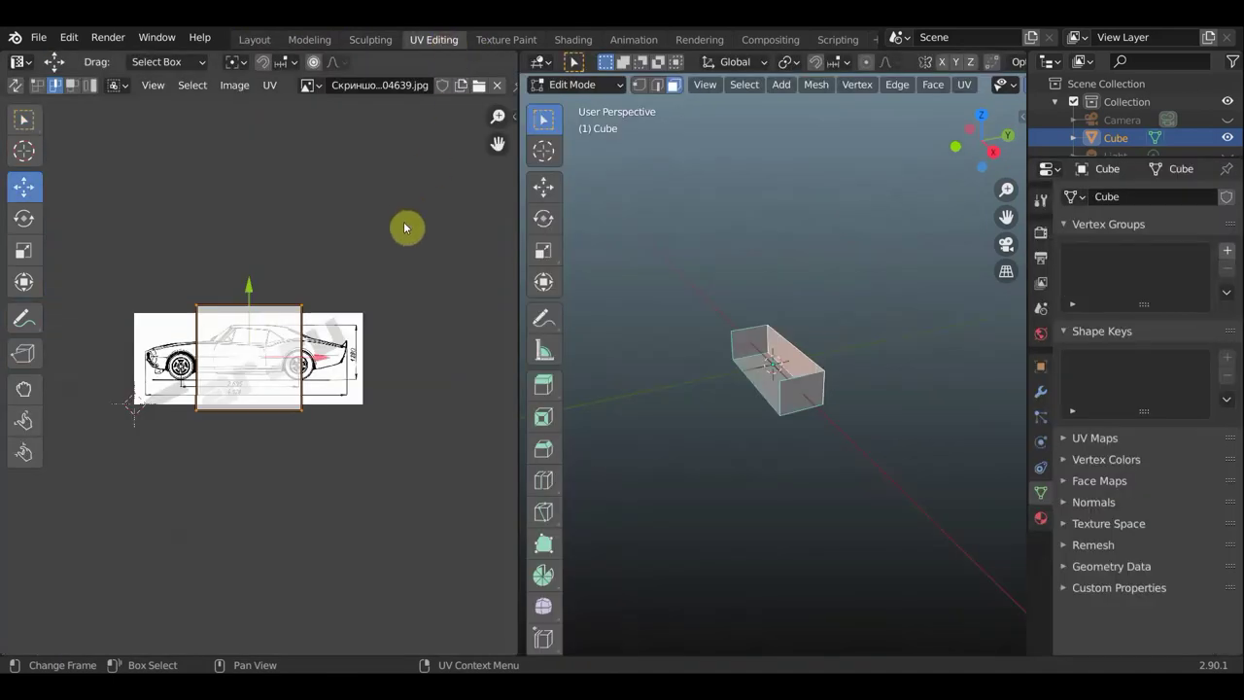
pyautogui.press('r')
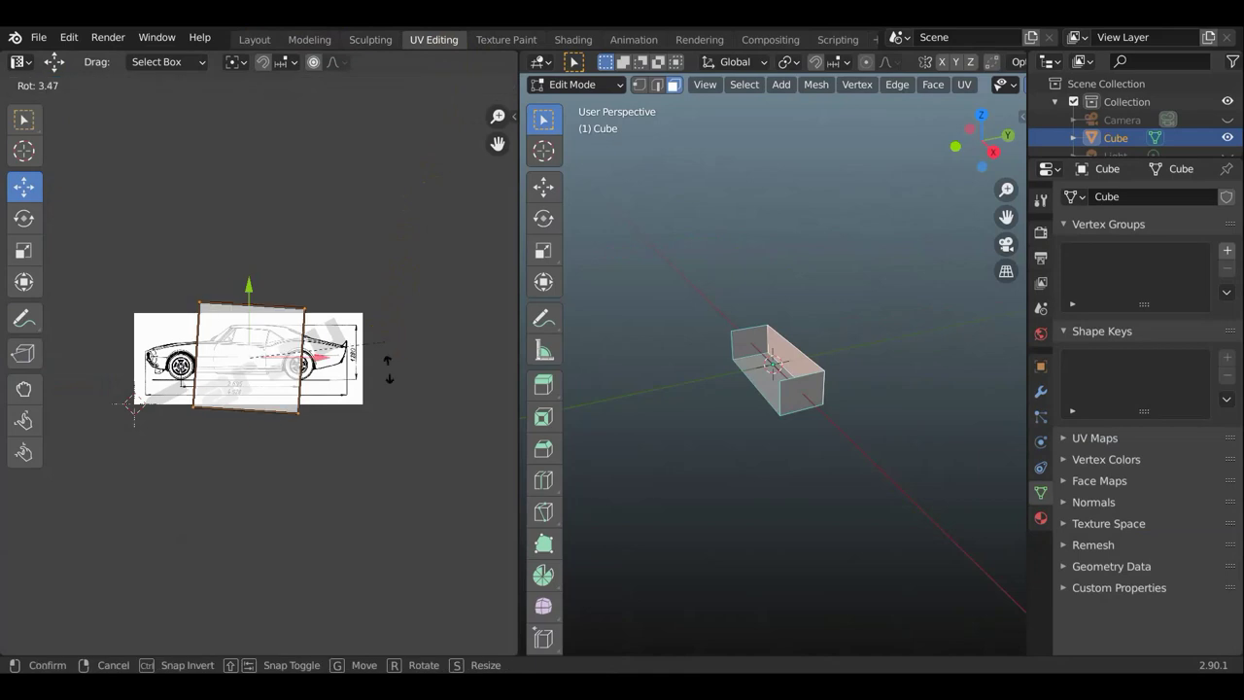
pyautogui.click(269, 464)
# - Refit the left, right, bottom and top UV edges around the car's side outline
pyautogui.click(197, 366)
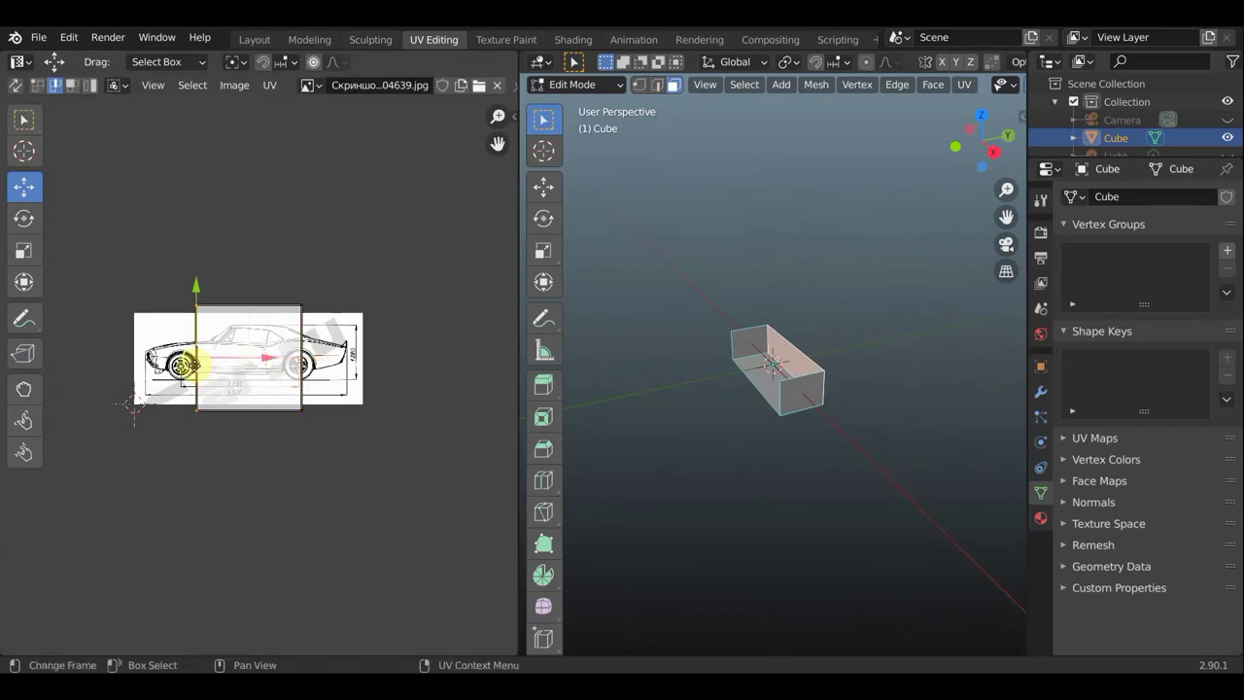
pyautogui.moveTo(271, 361); pyautogui.dragTo(204, 360)
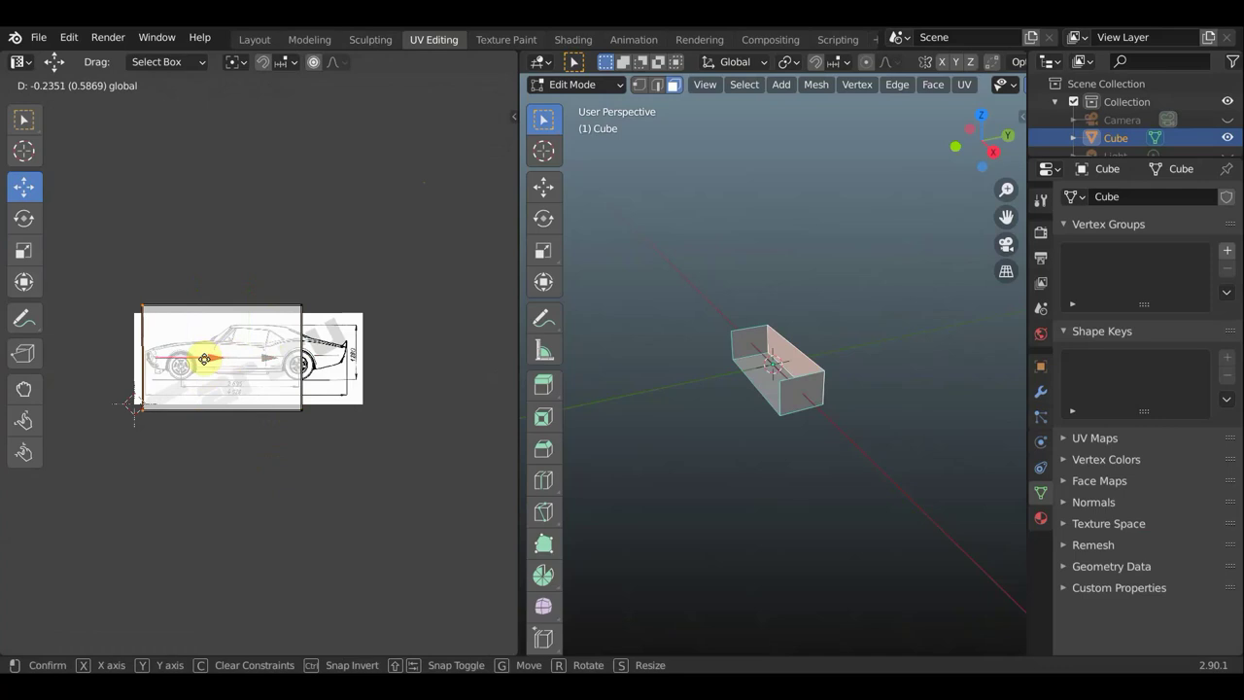
pyautogui.moveTo(206, 364); pyautogui.dragTo(206, 365)
pyautogui.click(301, 367)
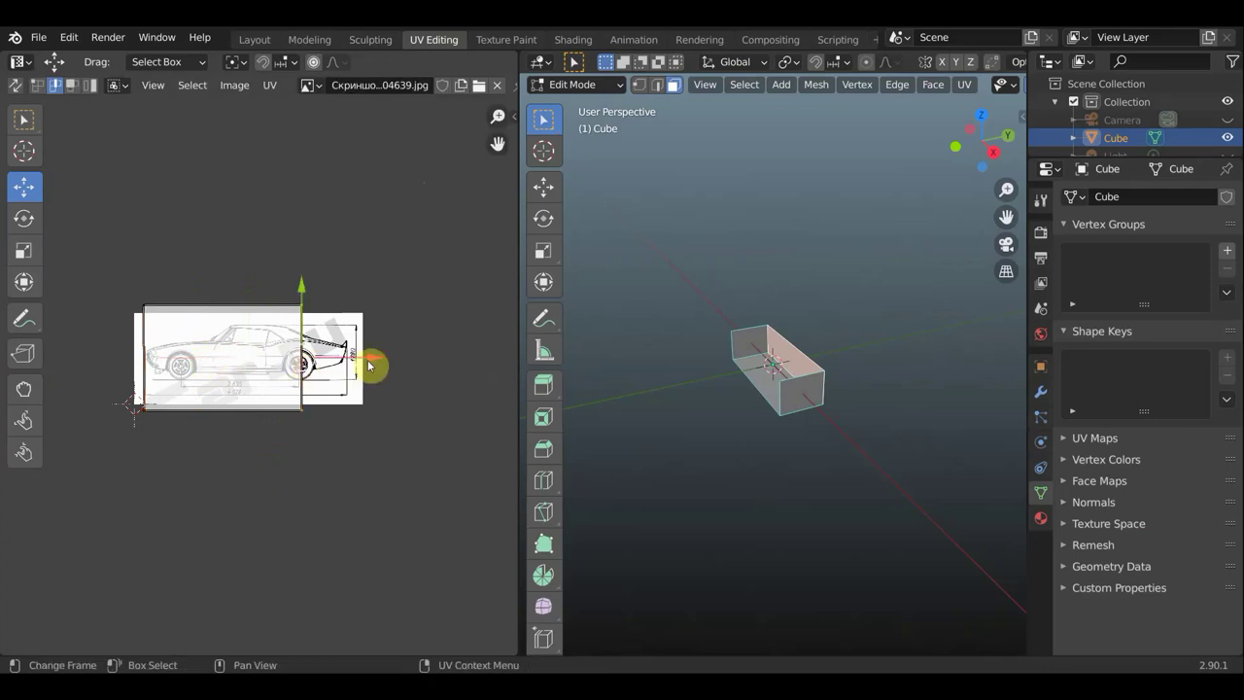
pyautogui.moveTo(370, 361); pyautogui.dragTo(422, 360)
pyautogui.click(239, 412)
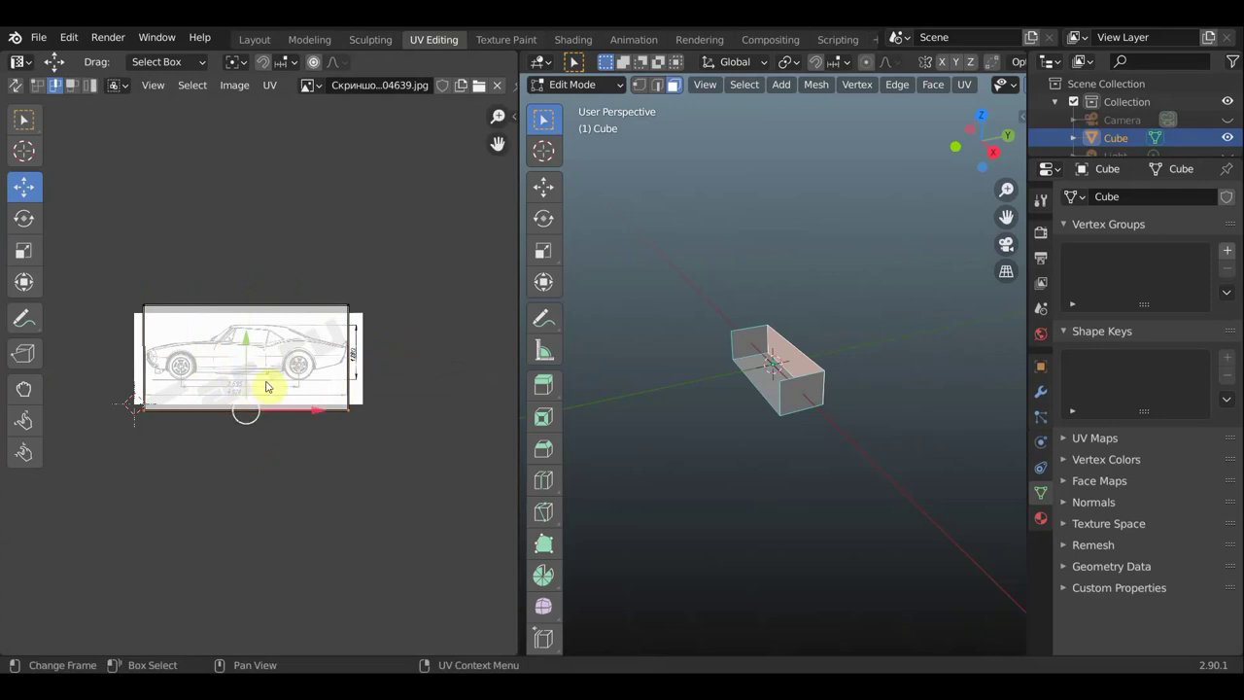
pyautogui.moveTo(254, 340); pyautogui.dragTo(255, 307)
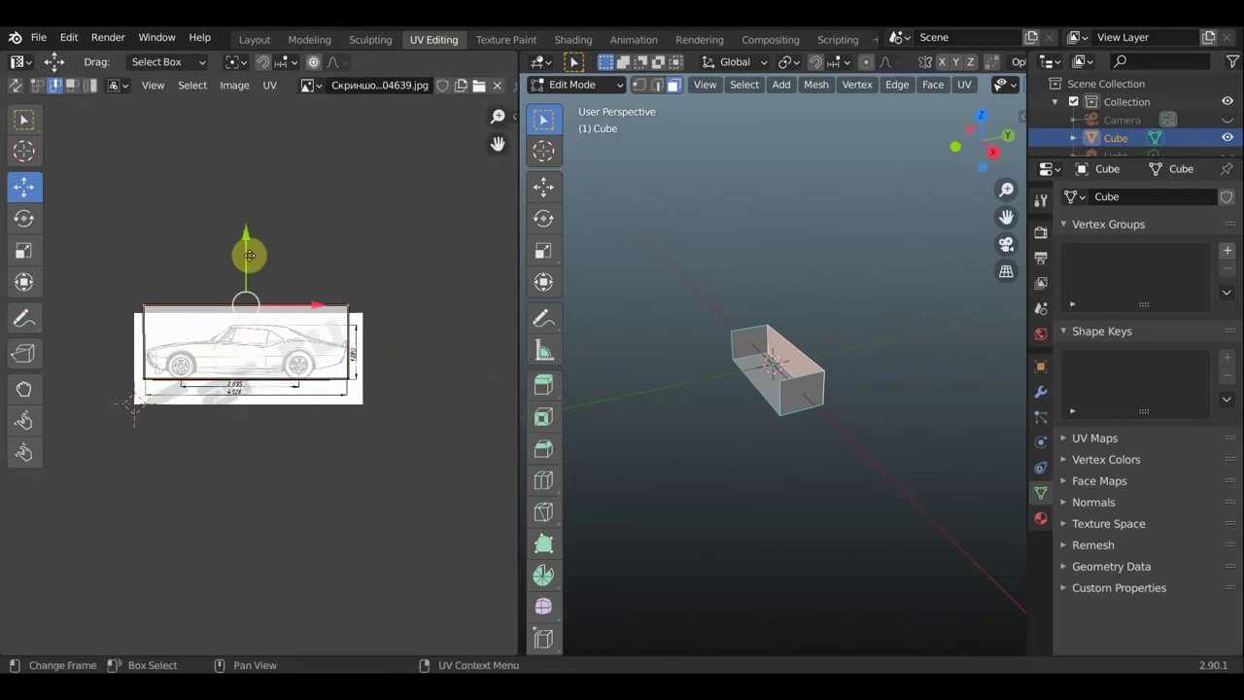
pyautogui.moveTo(244, 236)
pyautogui.mouseDown()
pyautogui.moveTo(246, 261)
pyautogui.moveTo(239, 241)
pyautogui.mouseUp()
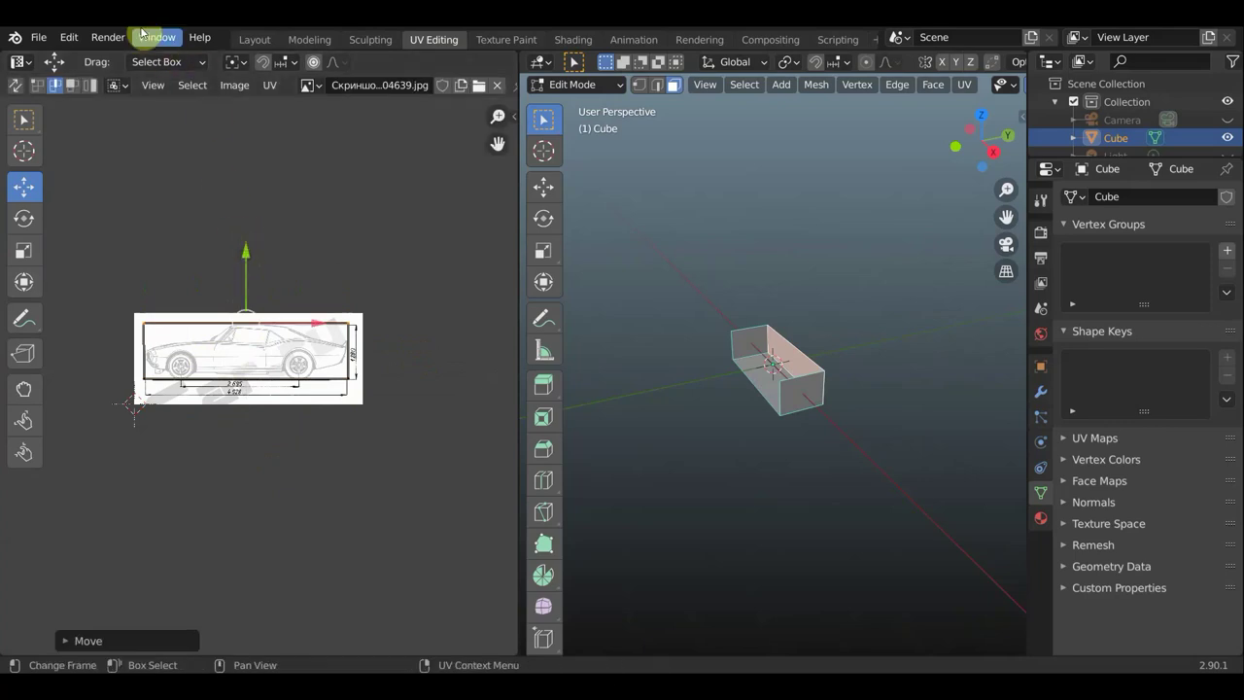
pyautogui.click(254, 39)
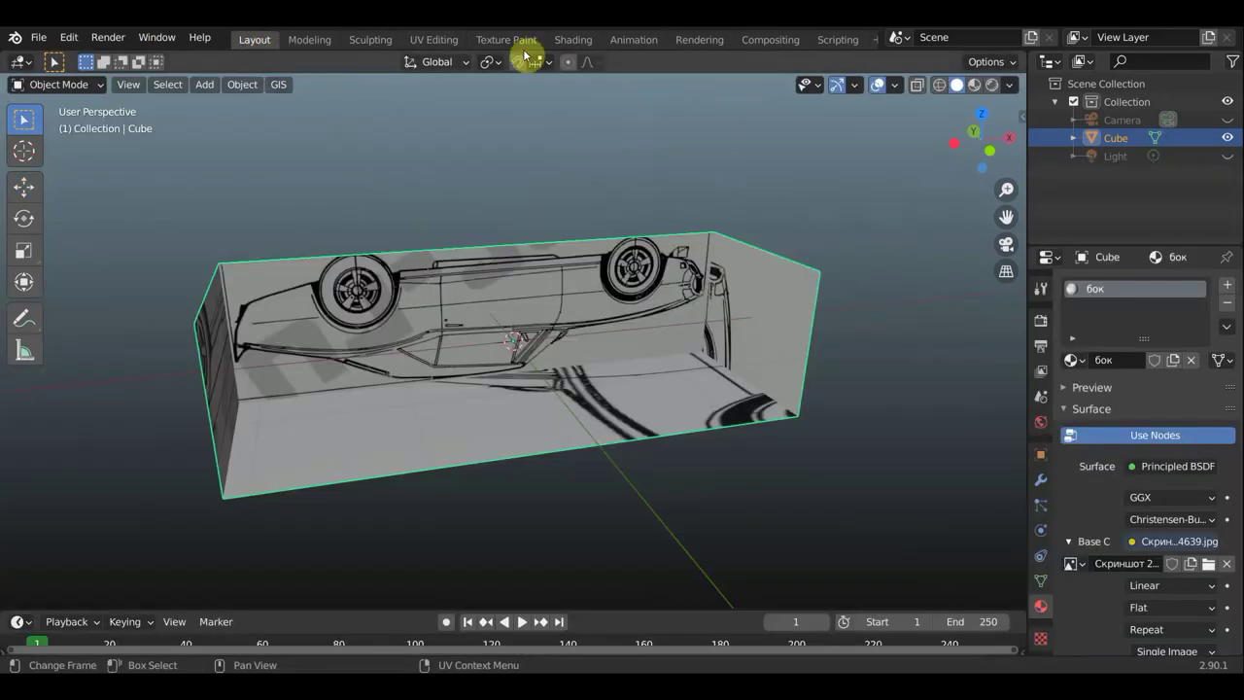
# - Rotate the side UVs 180° so the car stands upright, then orbit to check it
pyautogui.click(435, 39)
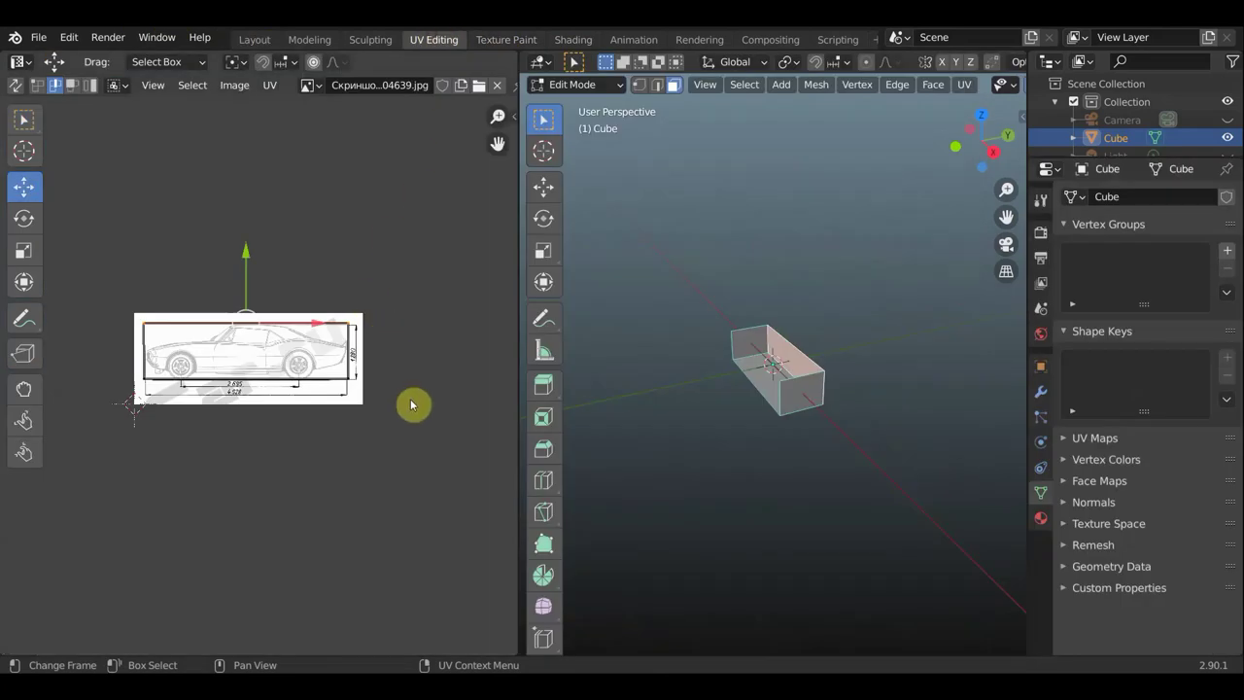
pyautogui.press('r')
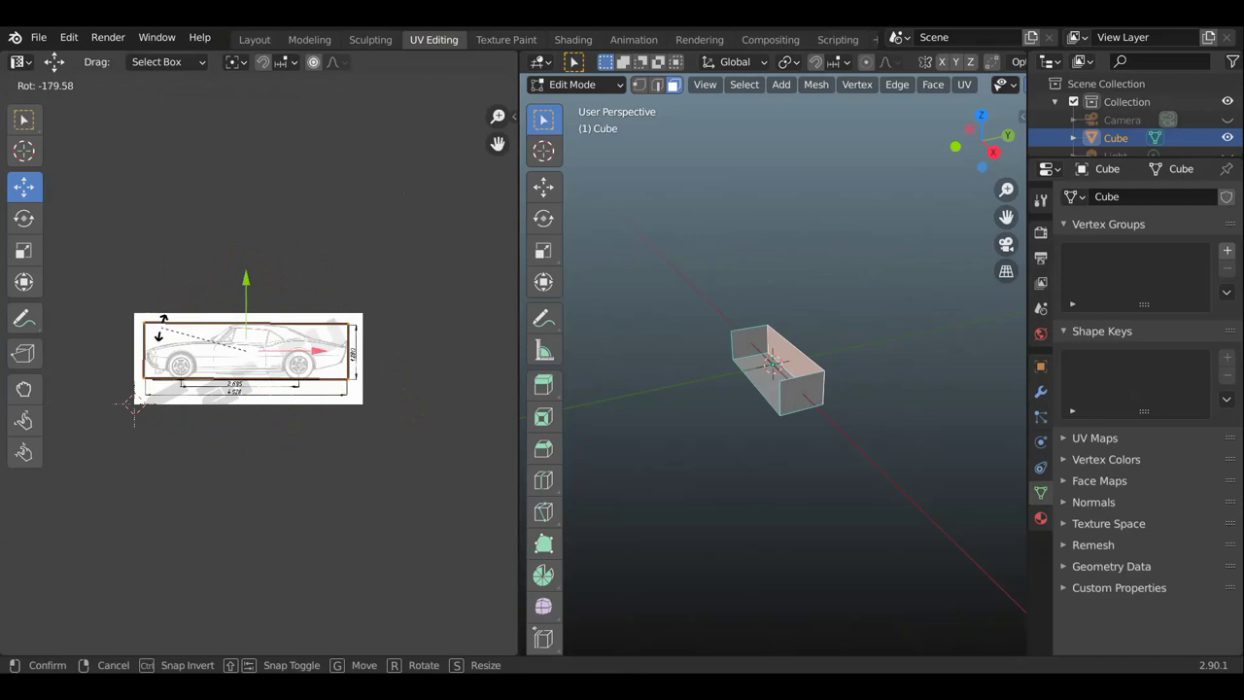
pyautogui.click(160, 328)
pyautogui.click(257, 39)
pyautogui.moveTo(458, 250)
pyautogui.mouseDown(button='middle')
pyautogui.moveTo(289, 245)
pyautogui.moveTo(315, 232)
pyautogui.mouseUp(button='middle')
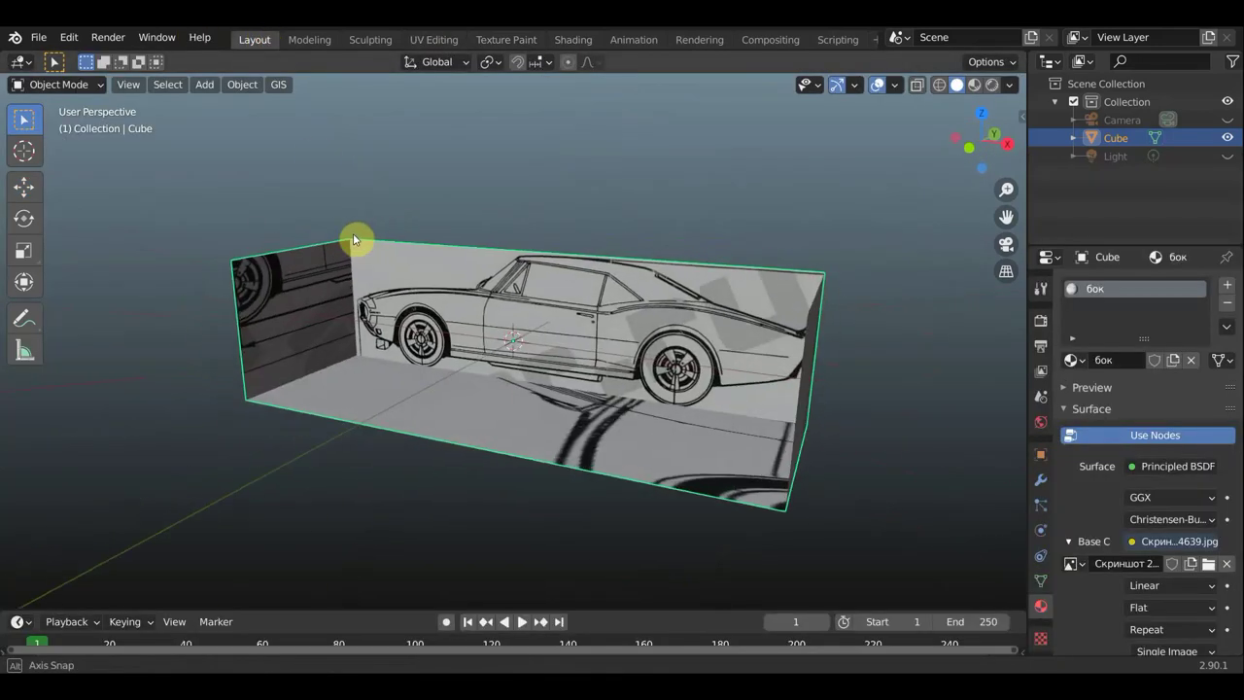
# - Enter Edit Mode, select only the box's short end face and orbit to view it
pyautogui.scroll(2, 321, 250)
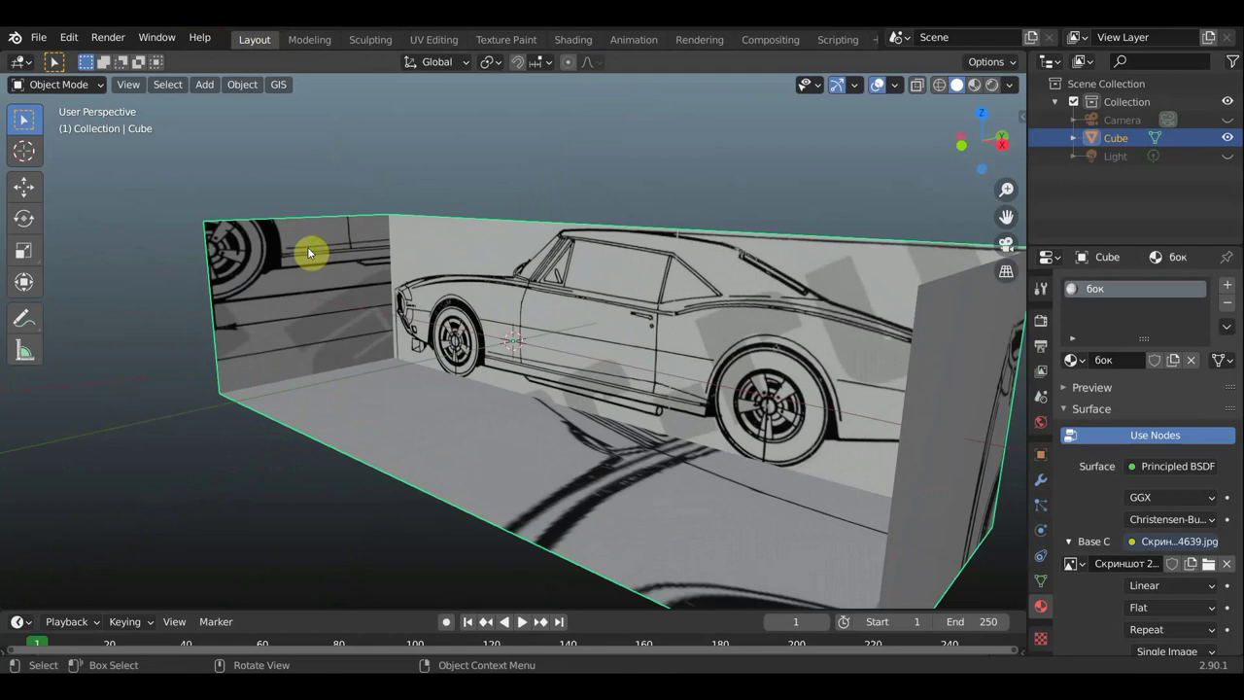
pyautogui.scroll(2, 313, 255)
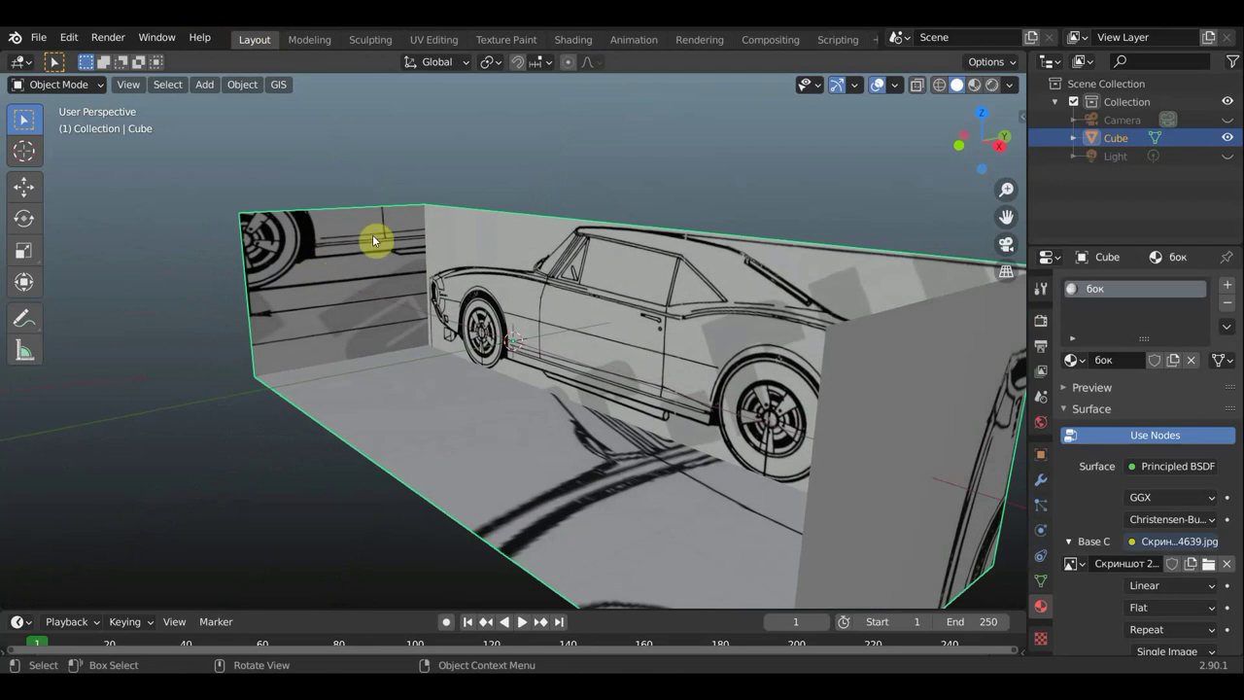
pyautogui.click(58, 85)
pyautogui.click(92, 132)
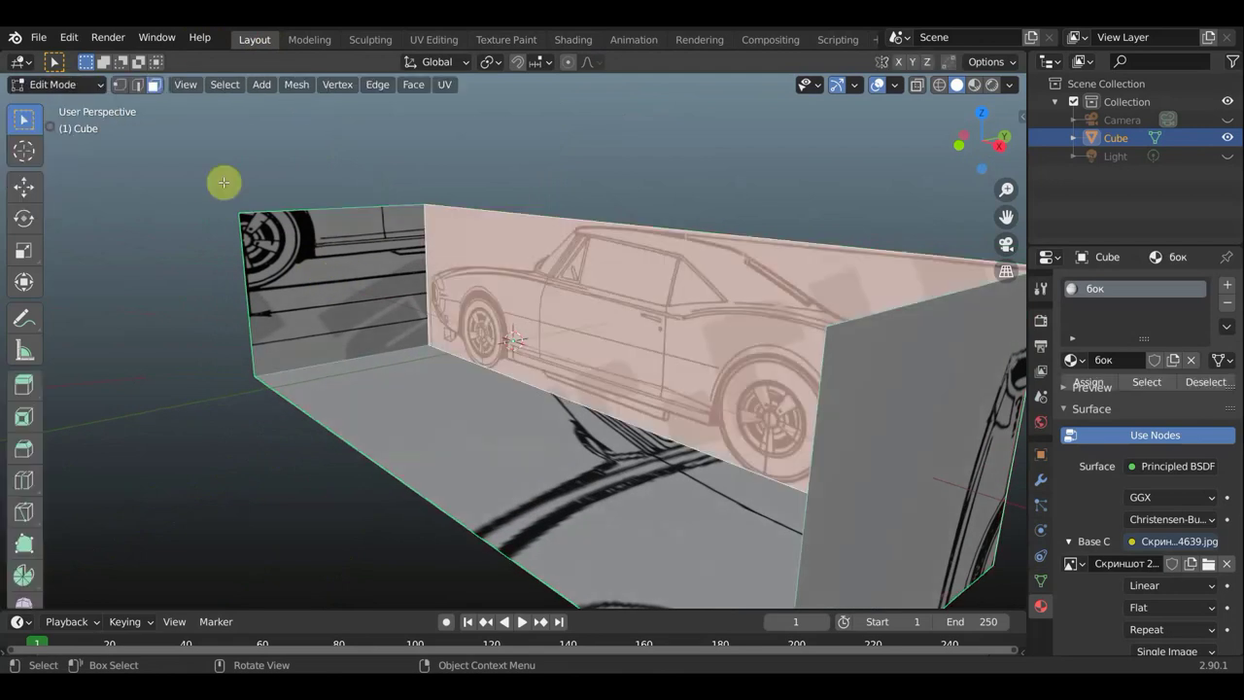
pyautogui.click(327, 278)
pyautogui.scroll(-2, 329, 283)
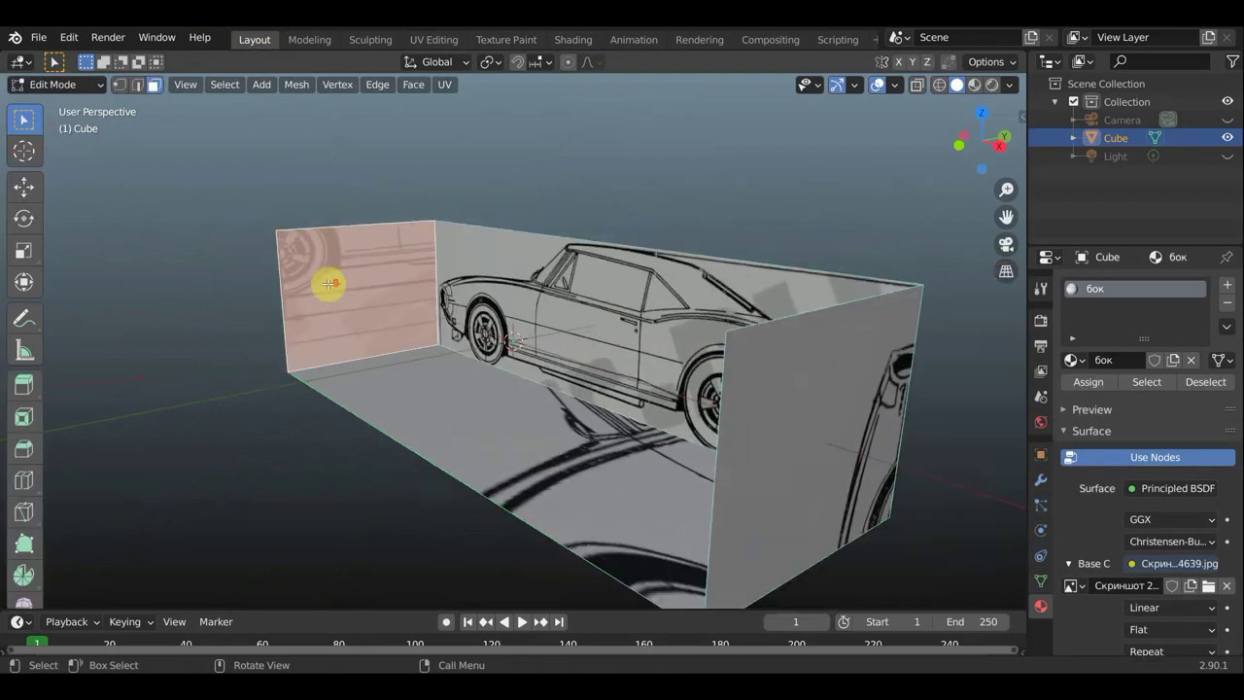
pyautogui.moveTo(320, 305); pyautogui.dragTo(361, 294, button='middle')
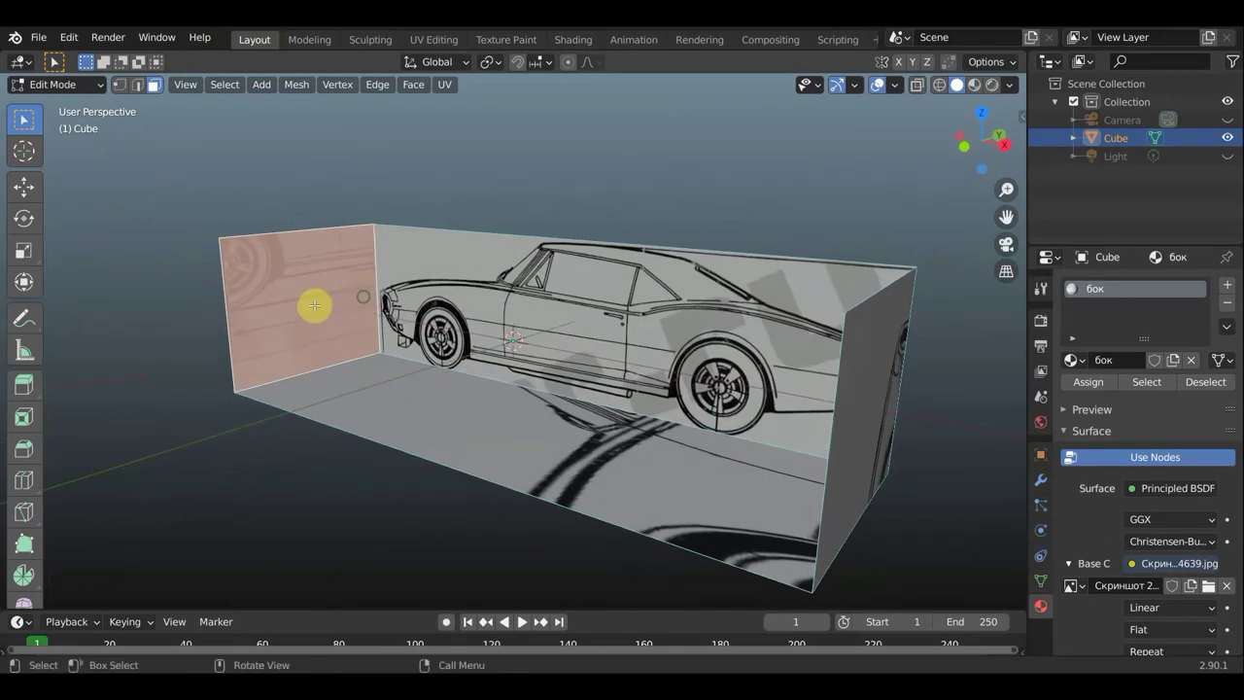
pyautogui.scroll(2, 314, 305)
pyautogui.moveTo(233, 285)
pyautogui.mouseDown(button='middle')
pyautogui.moveTo(199, 290)
pyautogui.moveTo(259, 292)
pyautogui.moveTo(227, 289)
pyautogui.mouseUp(button='middle')
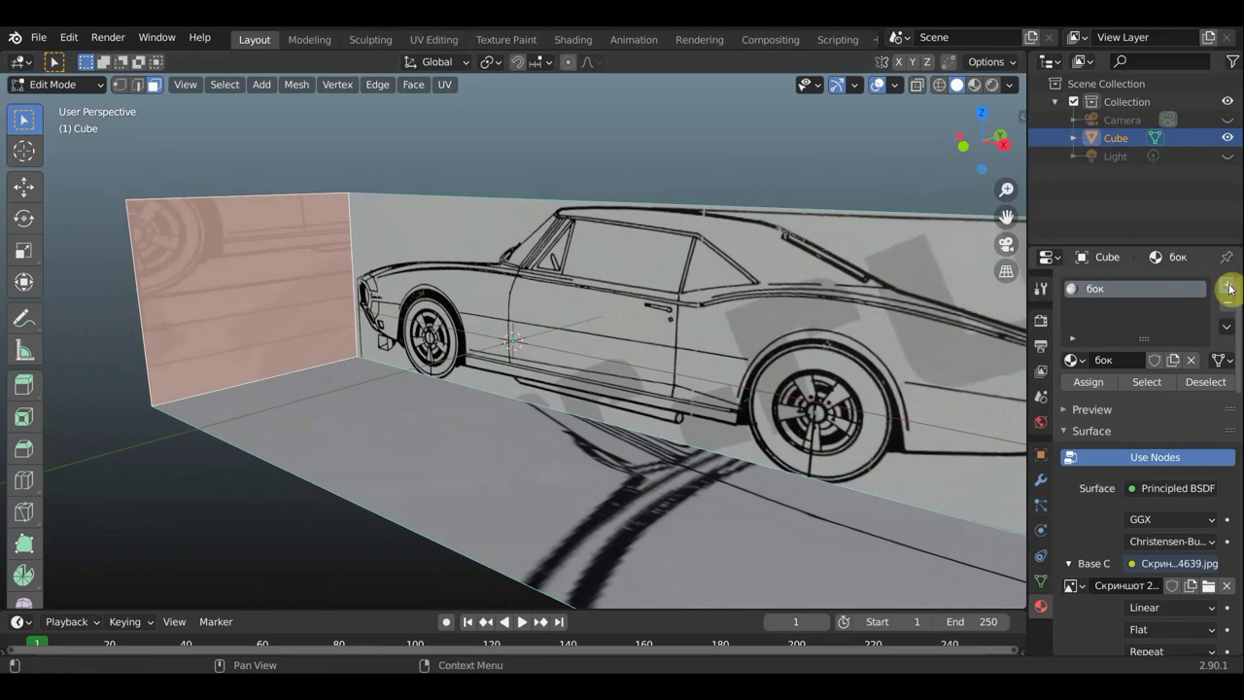
# - Add a new material named зад and assign it to the end face
pyautogui.click(1229, 288)
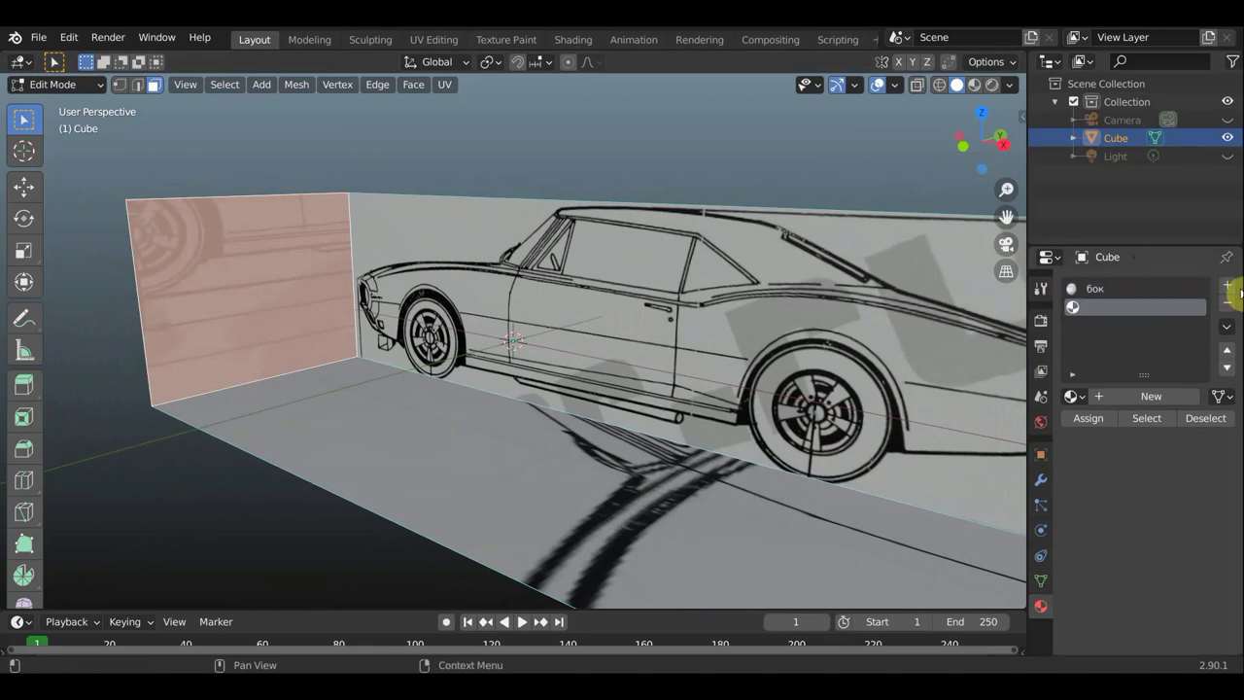
pyautogui.click(1149, 395)
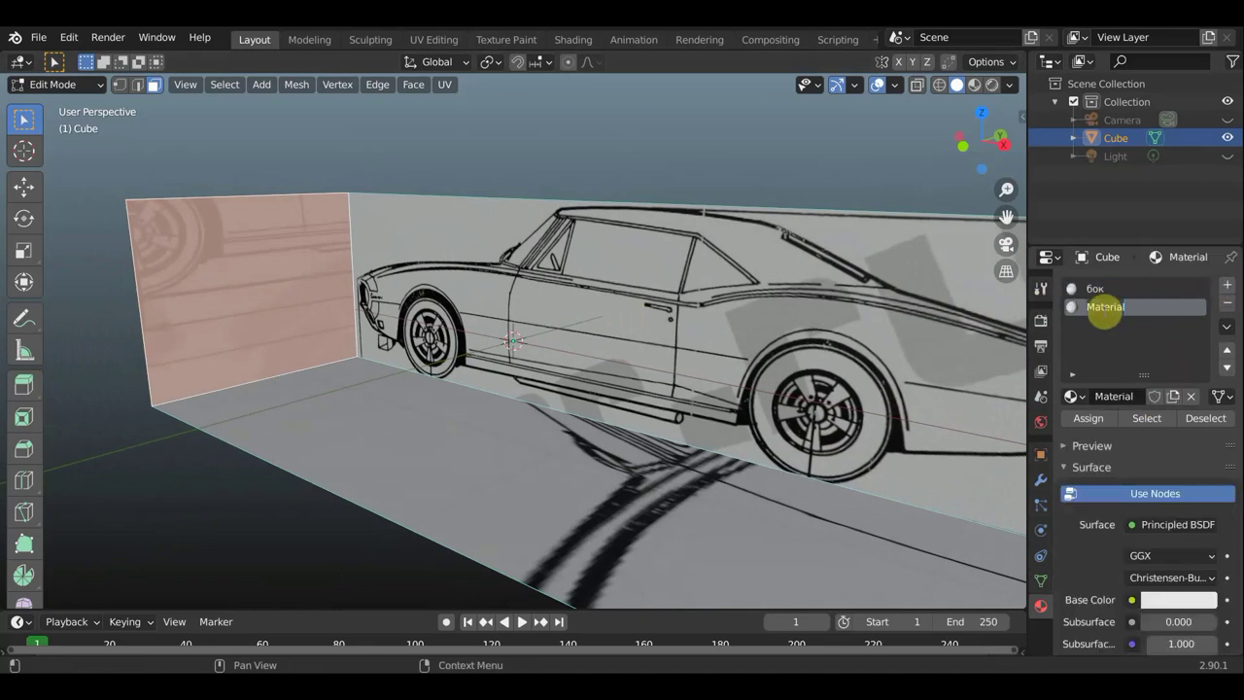
pyautogui.write('зад')
pyautogui.press('Return')
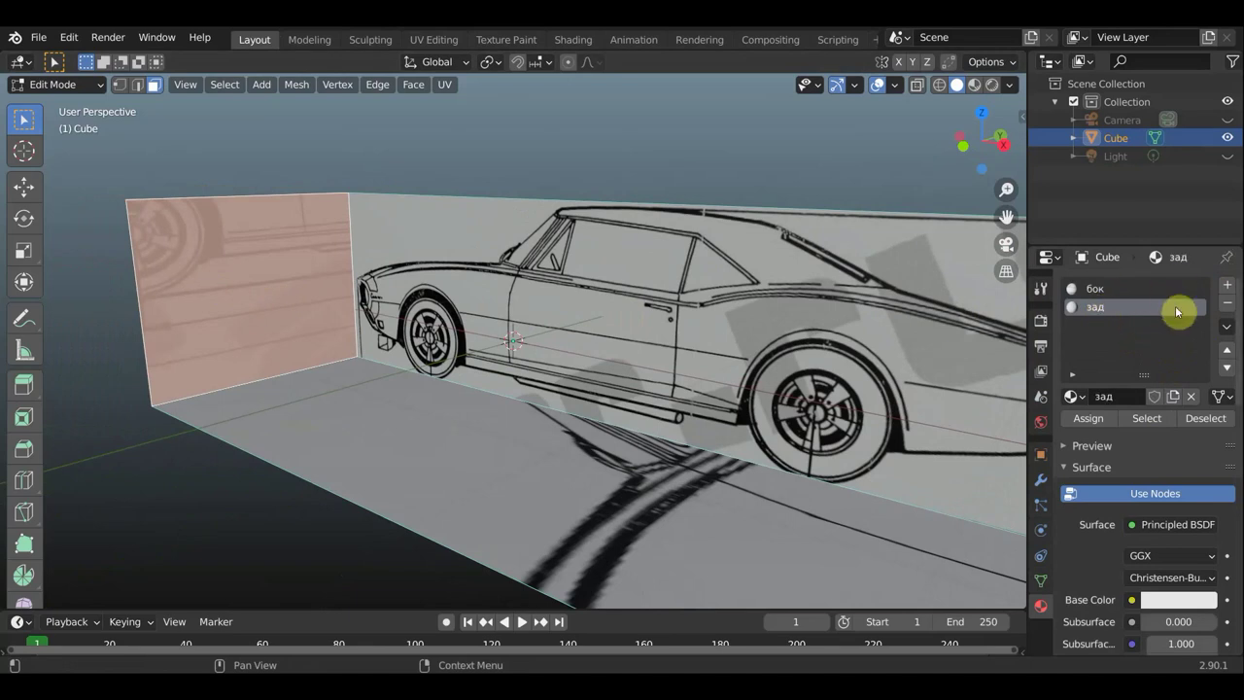
pyautogui.click(1091, 419)
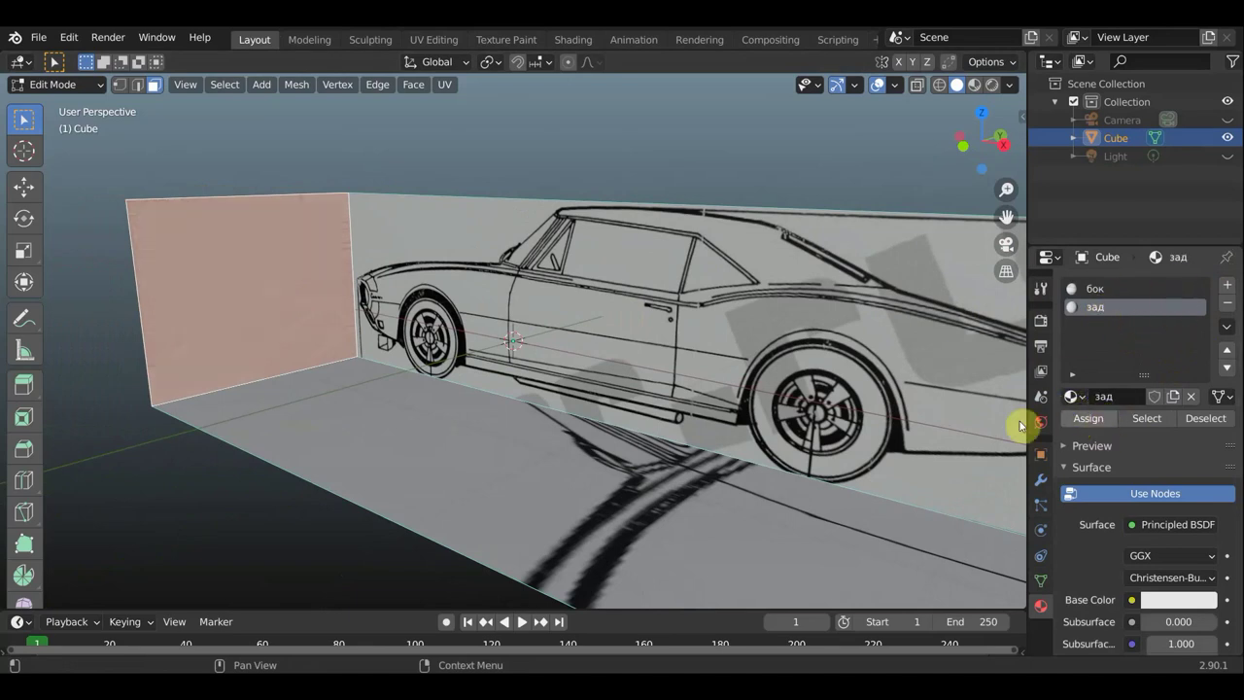
# - Set зад's Base Color to an Image Texture using the Desktop rear-view blueprint ending 204652.jpg
pyautogui.click(1131, 605)
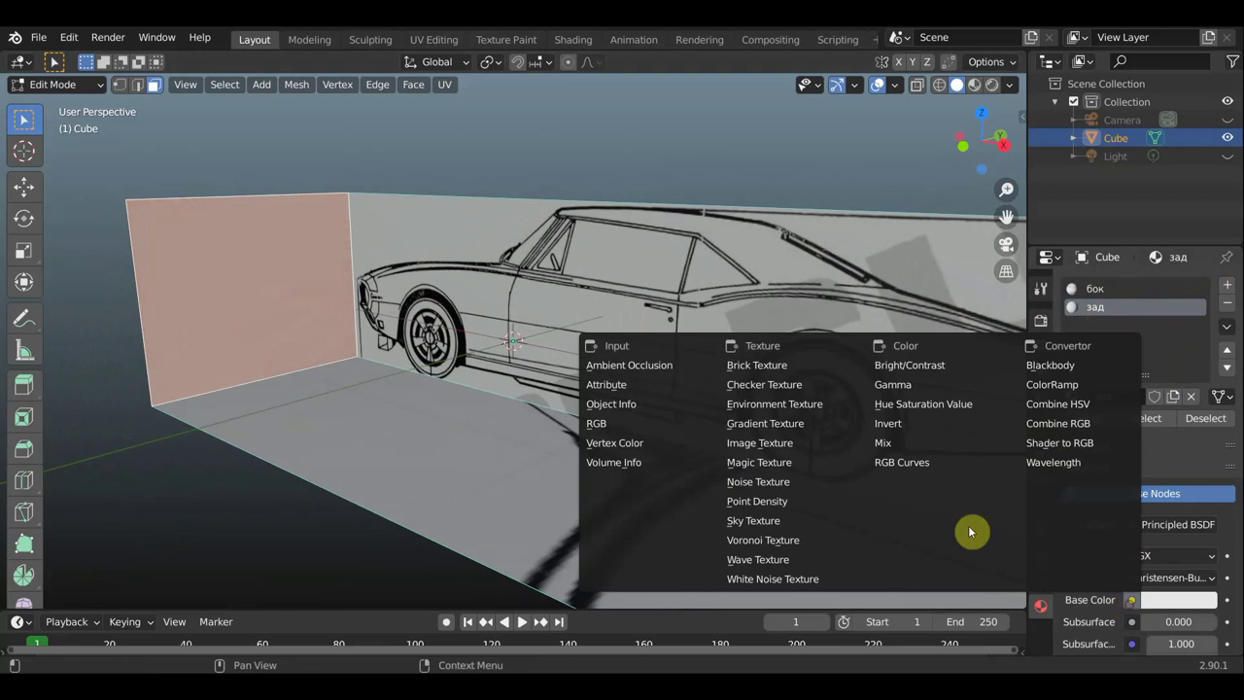
pyautogui.click(767, 450)
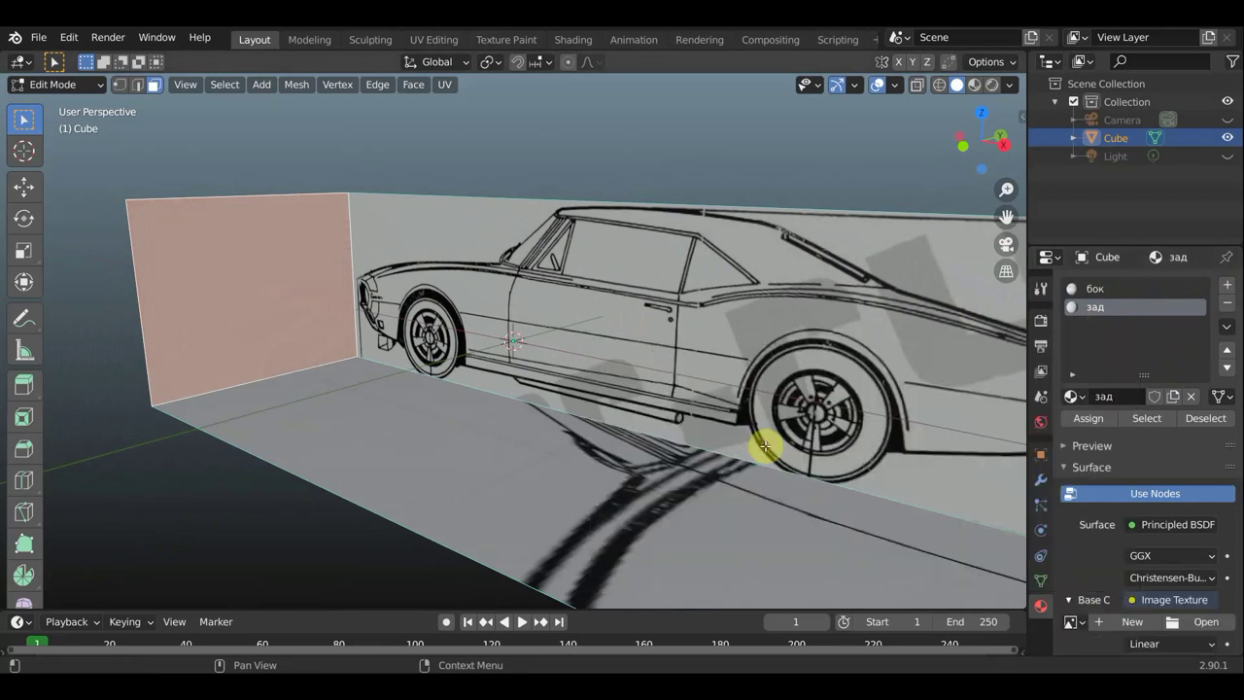
pyautogui.click(1203, 625)
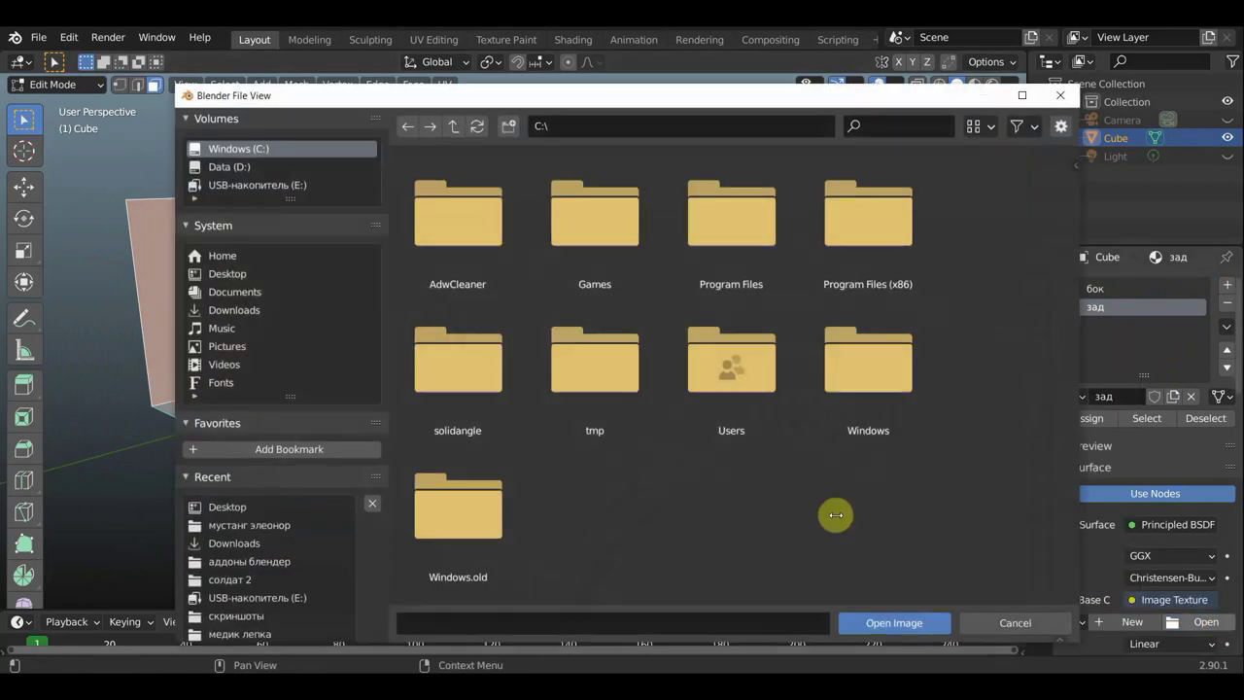
pyautogui.click(240, 275)
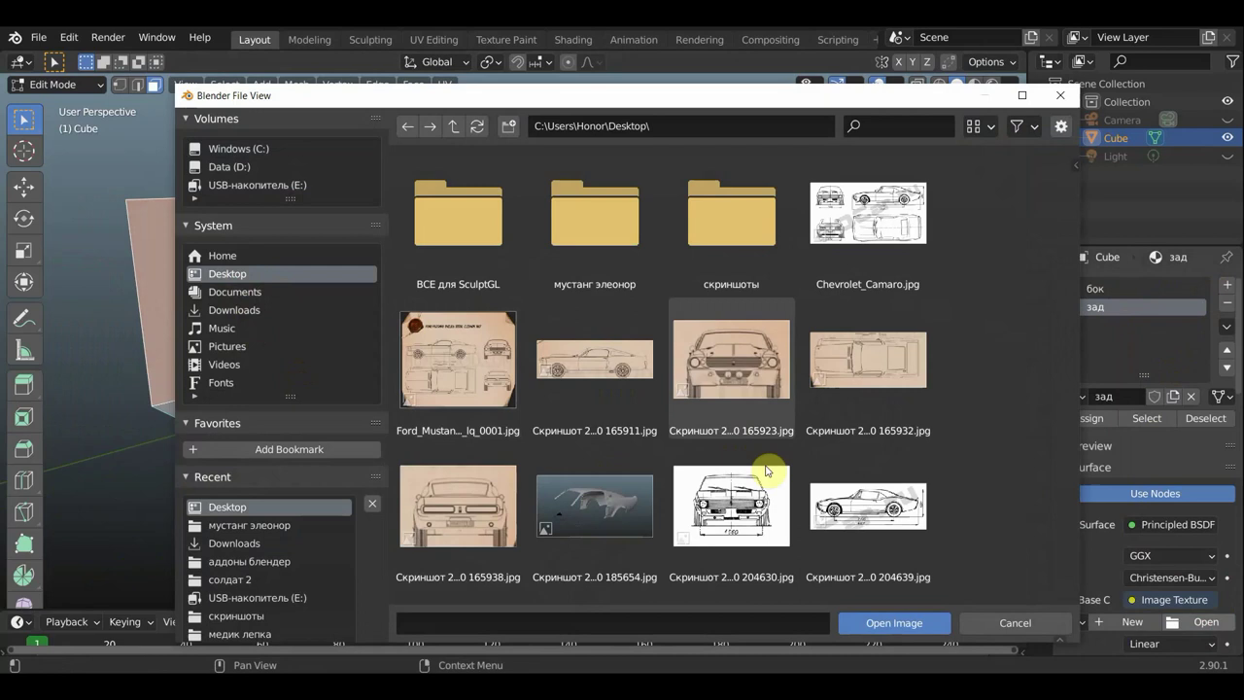
pyautogui.scroll(-2, 782, 500)
pyautogui.scroll(-2, 719, 505)
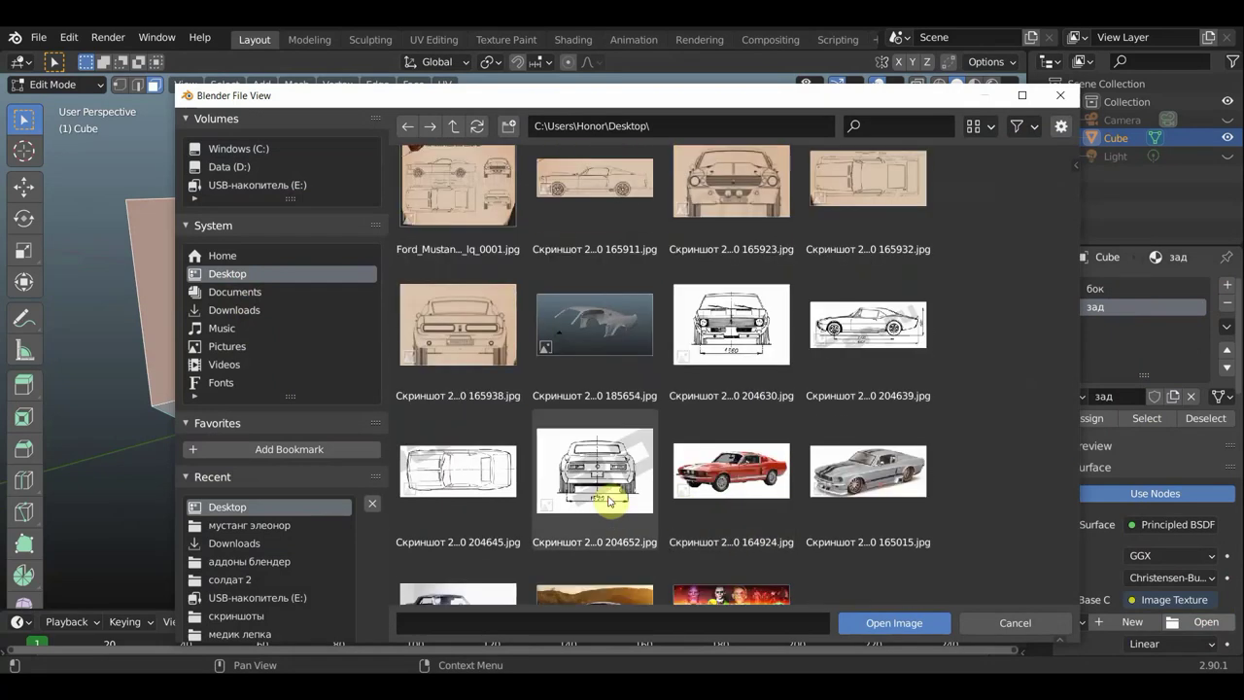
pyautogui.click(596, 485)
pyautogui.click(894, 622)
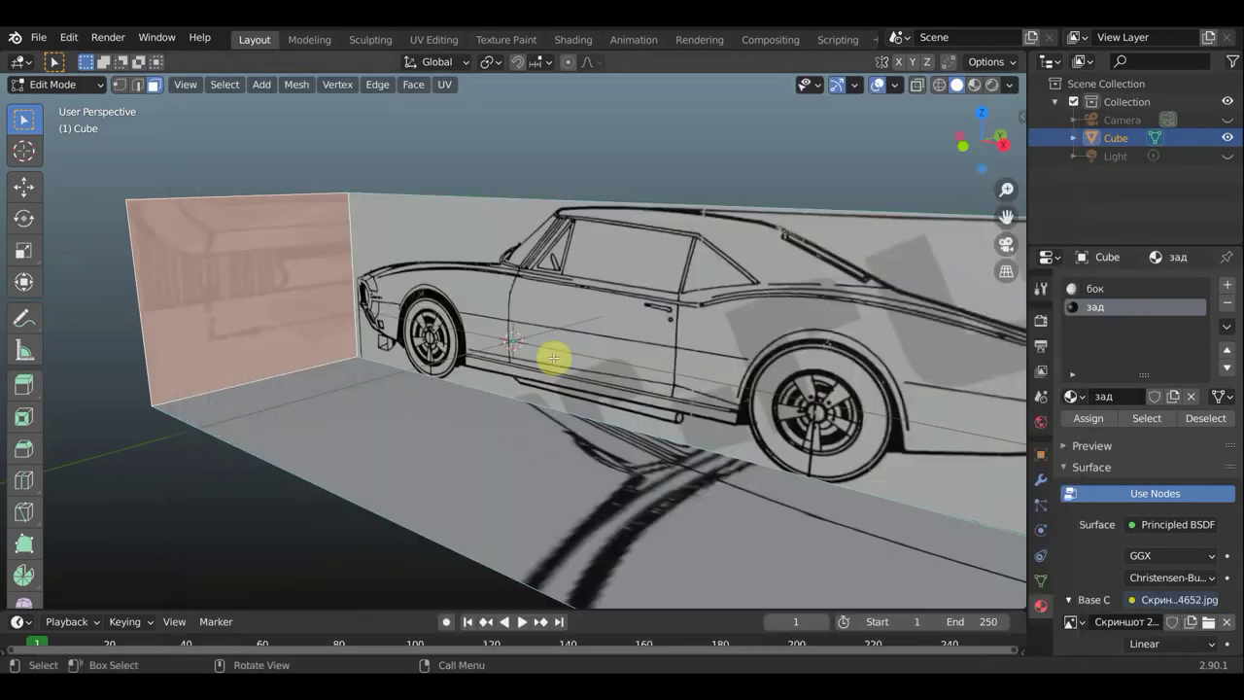
# - Move the end face's UV rectangle over the rear view and raise its top edge to the roof
pyautogui.click(436, 39)
pyautogui.scroll(4, 237, 373)
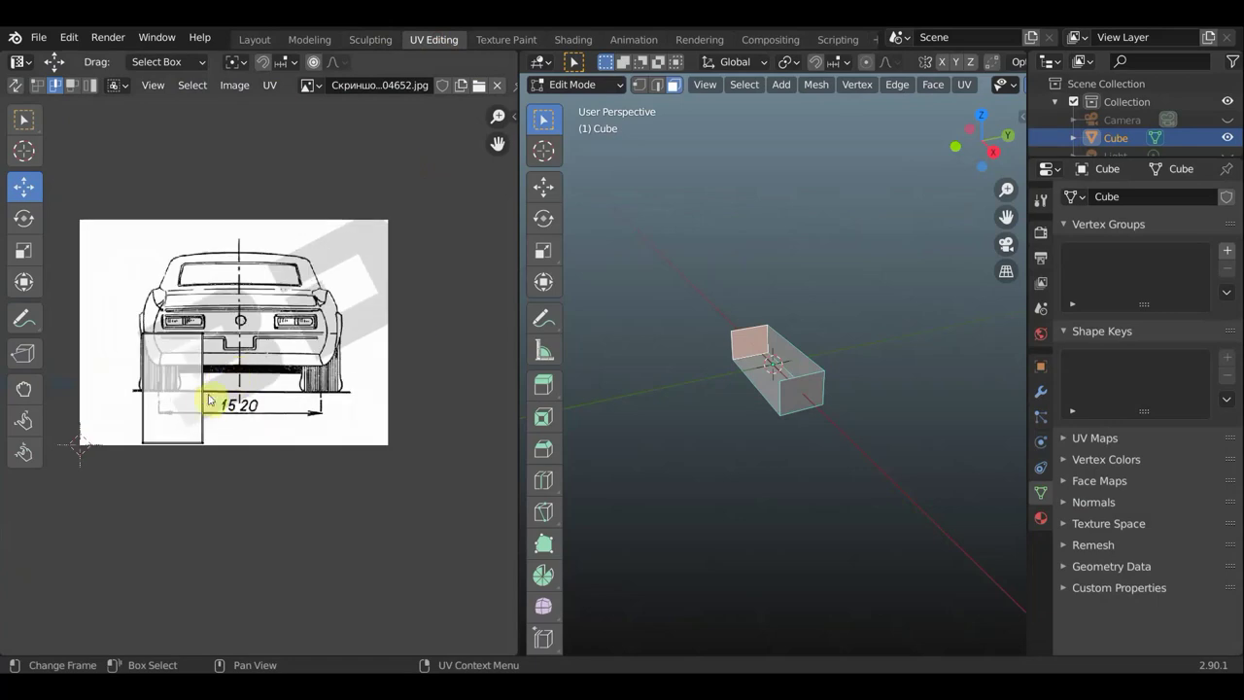
pyautogui.press('a')
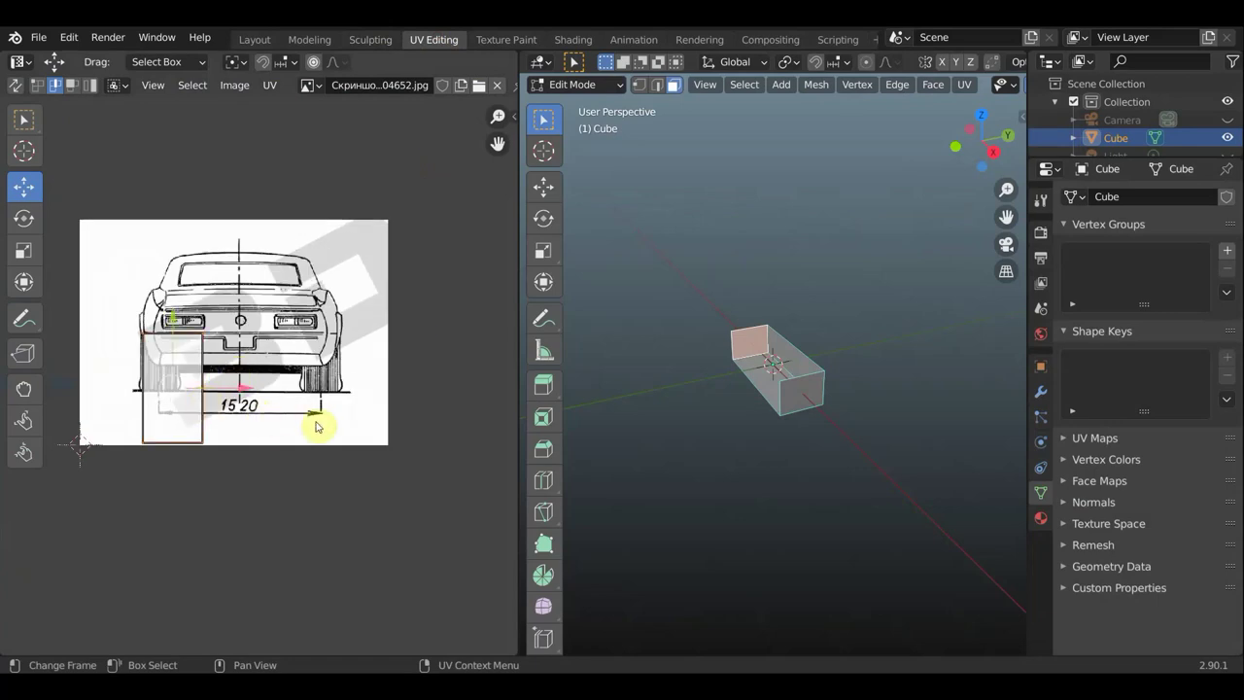
pyautogui.moveTo(202, 412); pyautogui.dragTo(412, 401)
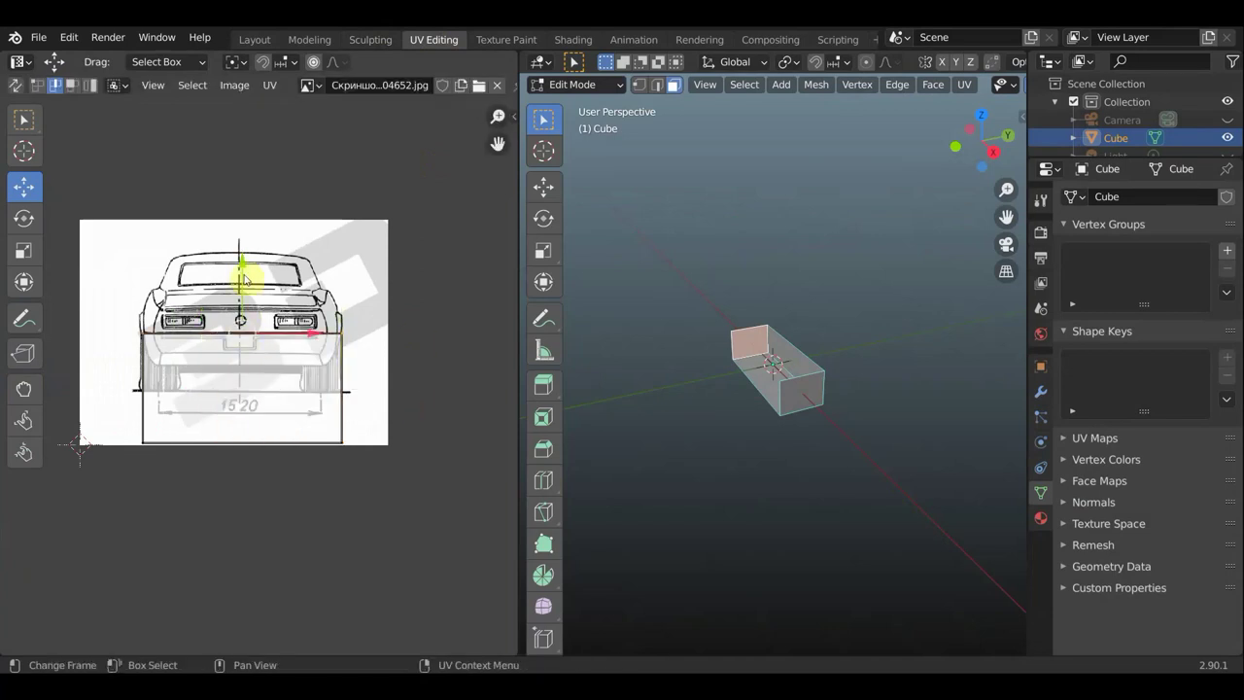
pyautogui.moveTo(244, 250); pyautogui.dragTo(241, 171)
pyautogui.click(258, 39)
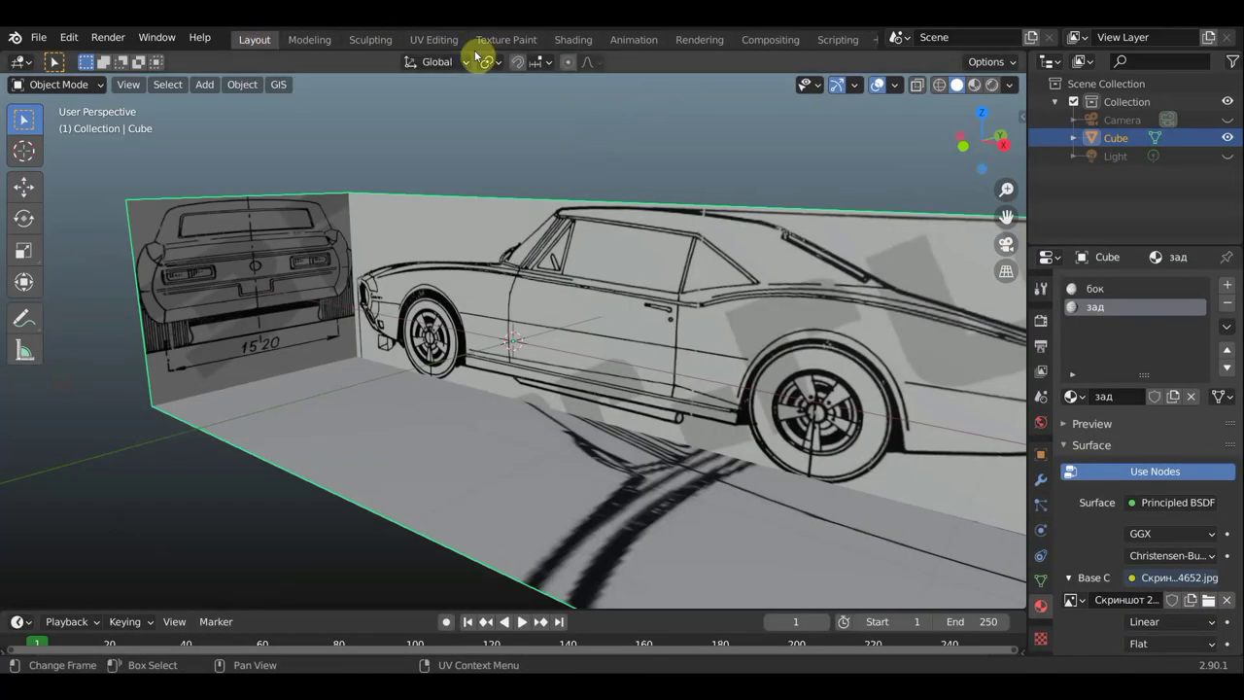
# - Snap the bottom, left, right and top UV edges tightly around the rear-view drawing
pyautogui.click(433, 39)
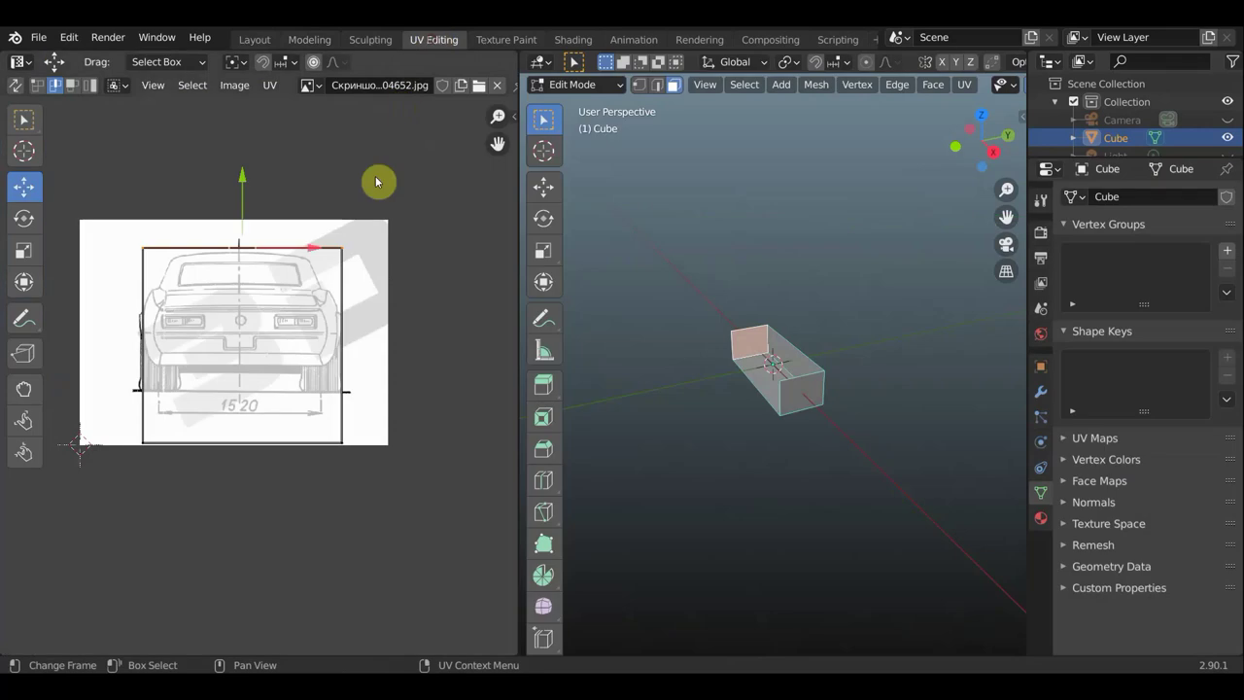
pyautogui.click(260, 448)
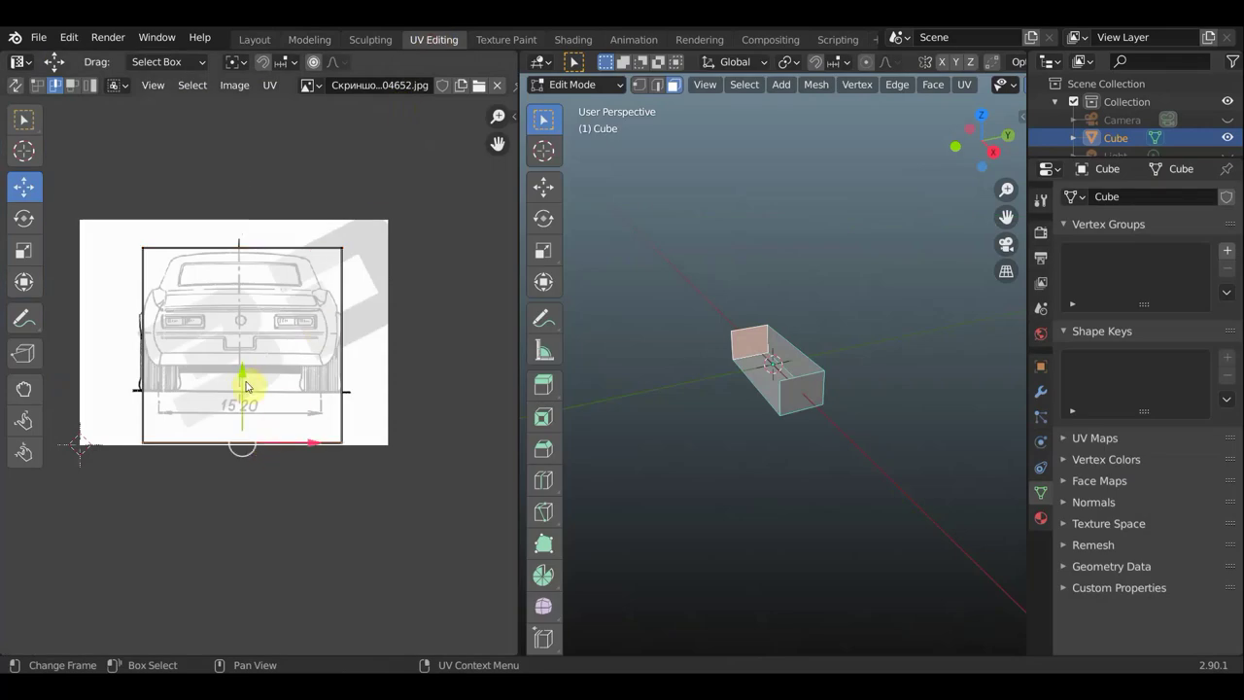
pyautogui.moveTo(246, 387); pyautogui.dragTo(238, 321)
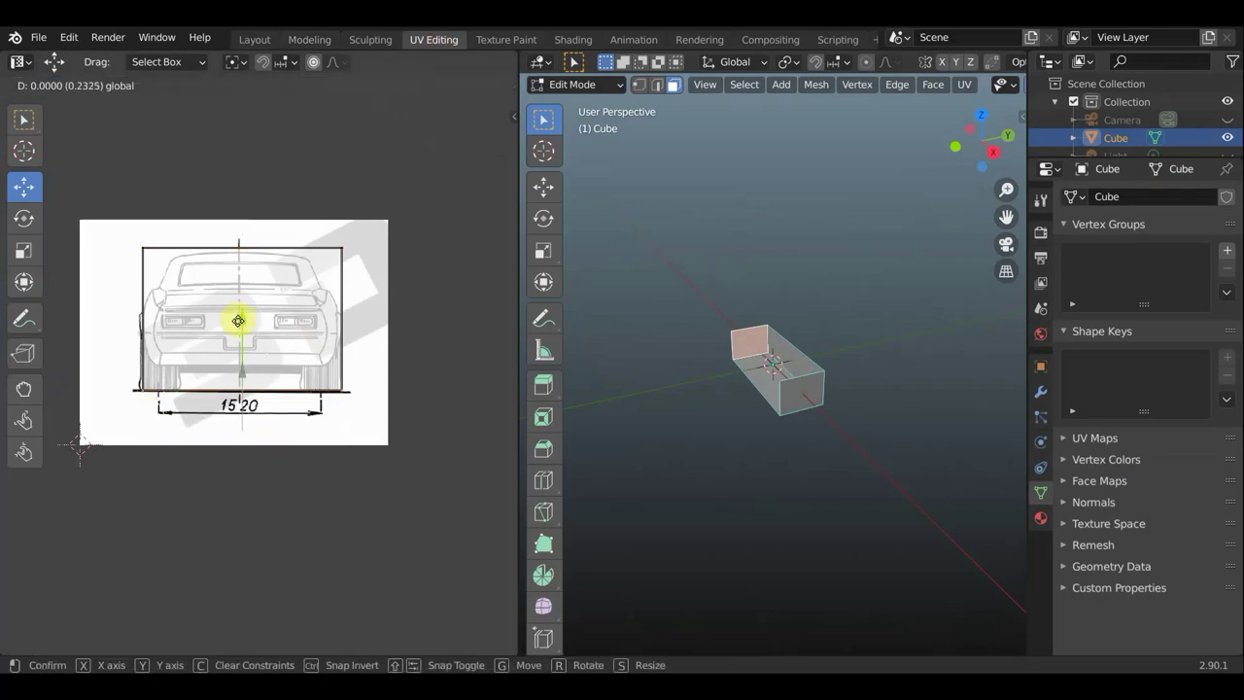
pyautogui.click(239, 321)
pyautogui.click(143, 334)
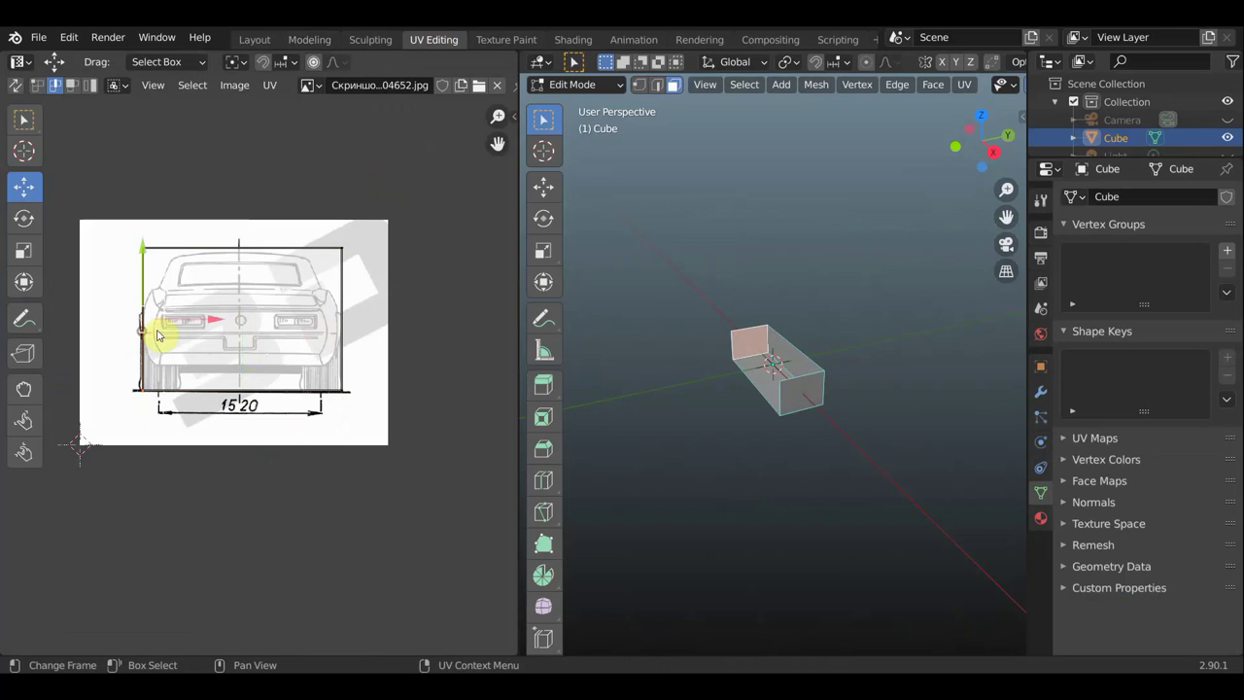
pyautogui.moveTo(212, 321); pyautogui.dragTo(201, 318)
pyautogui.click(342, 336)
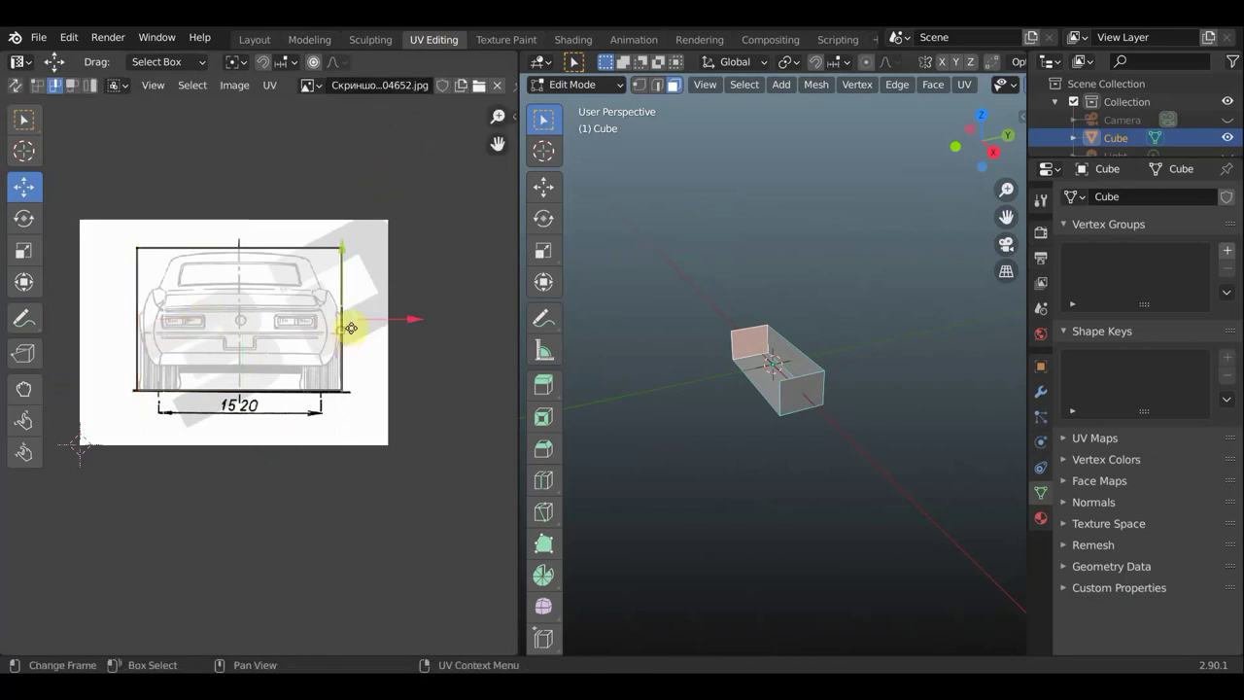
pyautogui.moveTo(416, 322); pyautogui.dragTo(421, 320)
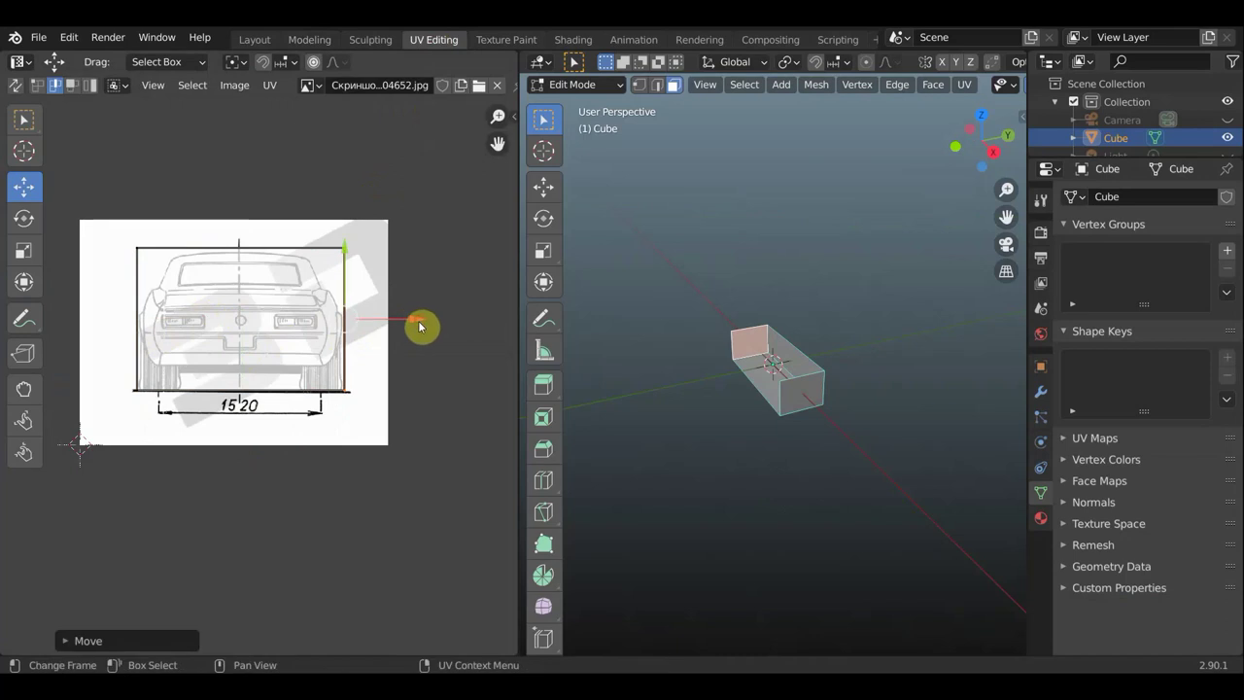
pyautogui.click(259, 250)
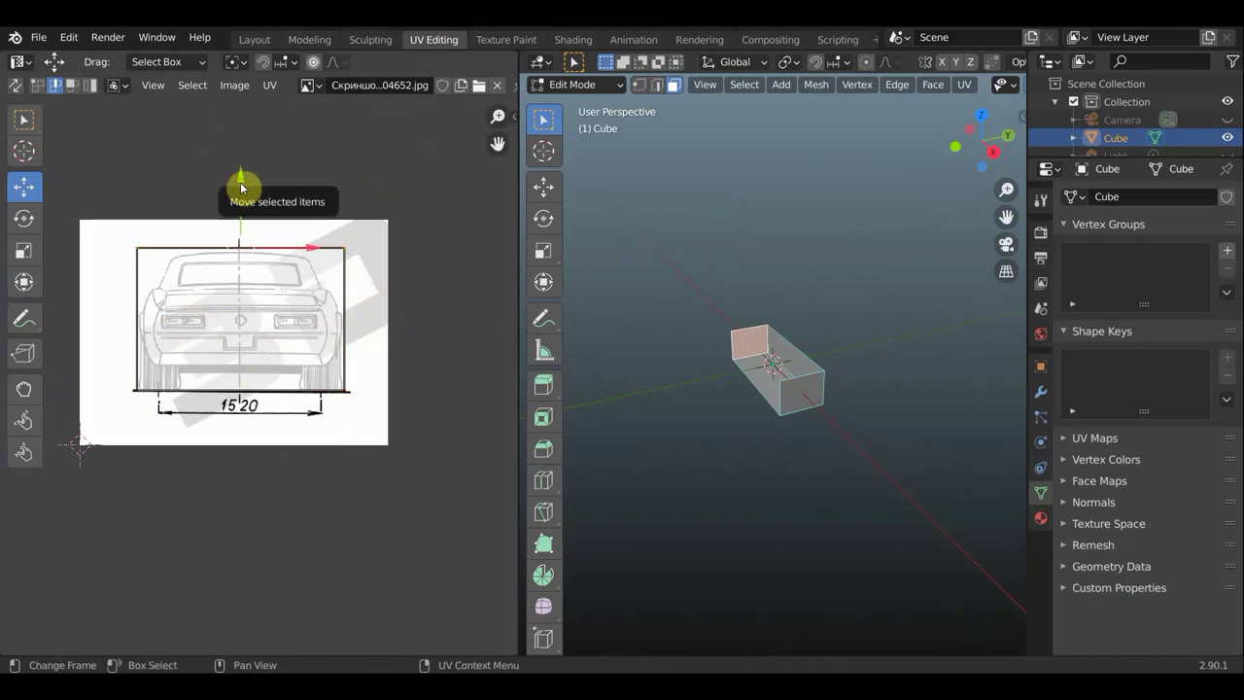
pyautogui.moveTo(241, 190); pyautogui.dragTo(240, 187)
pyautogui.click(254, 39)
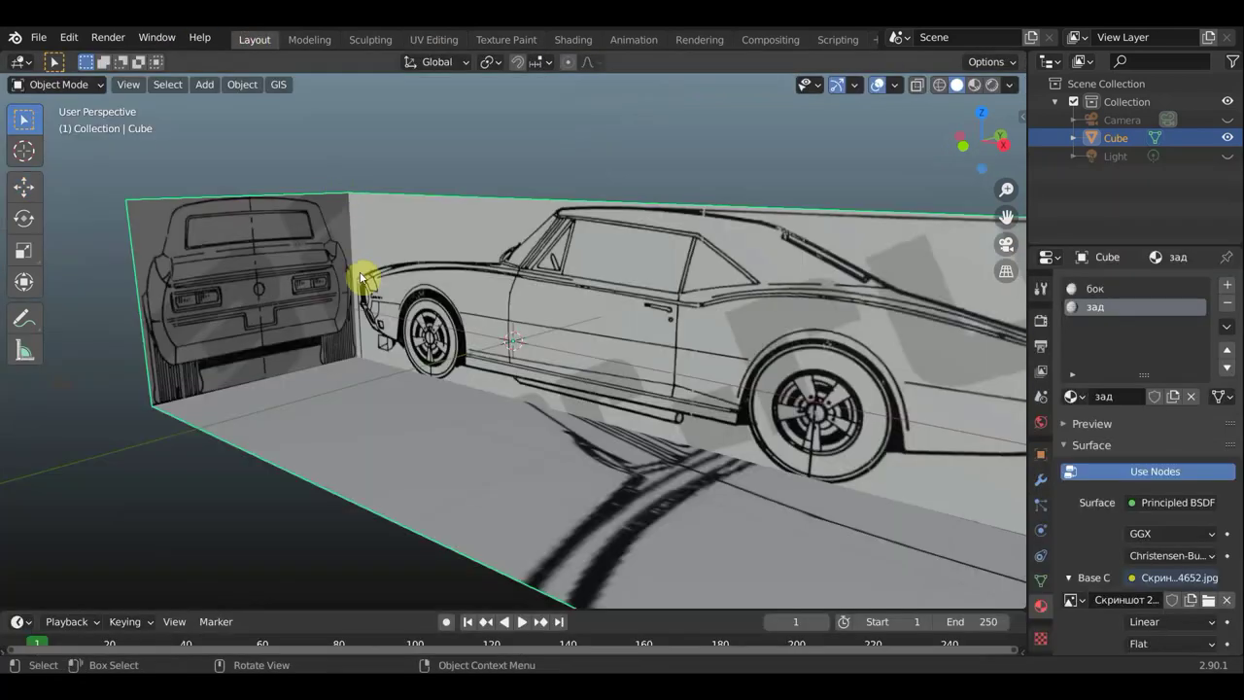
# - Orbit to the box's front end and select its front face in Edit Mode
pyautogui.moveTo(297, 278)
pyautogui.mouseDown(button='middle')
pyautogui.moveTo(303, 296)
pyautogui.moveTo(473, 292)
pyautogui.moveTo(689, 266)
pyautogui.mouseUp(button='middle')
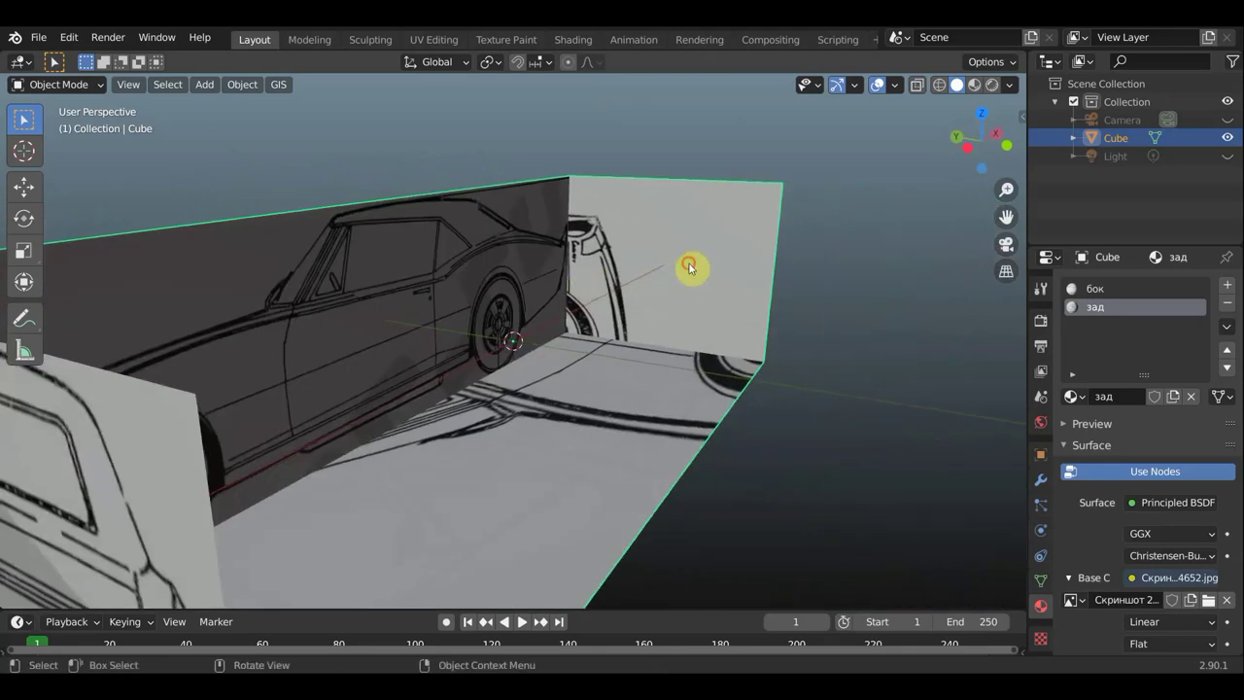
pyautogui.click(57, 85)
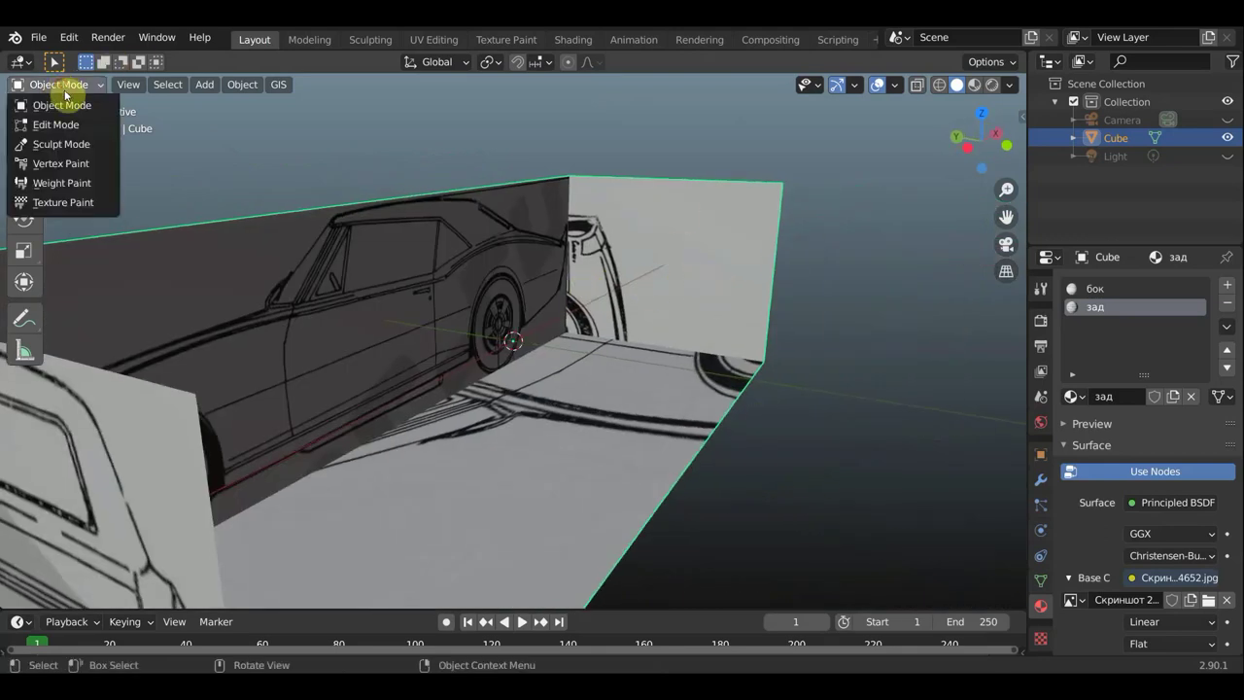
pyautogui.click(65, 125)
pyautogui.click(647, 273)
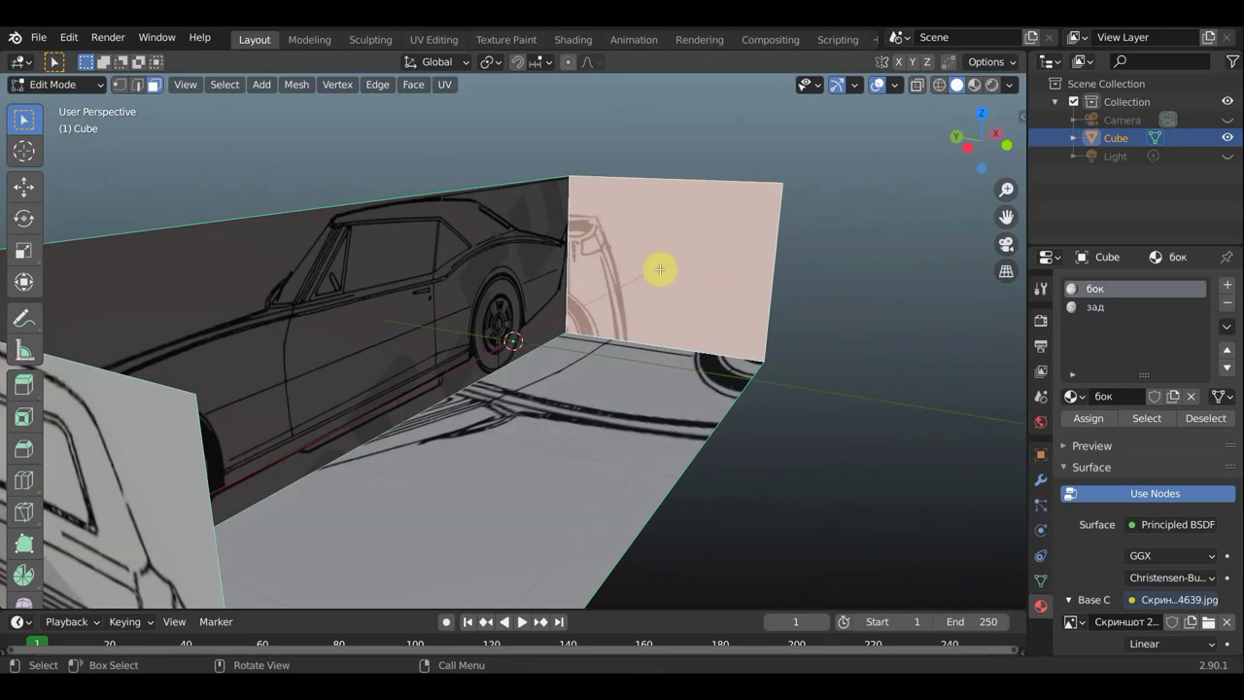
pyautogui.moveTo(658, 280); pyautogui.dragTo(654, 280, button='middle')
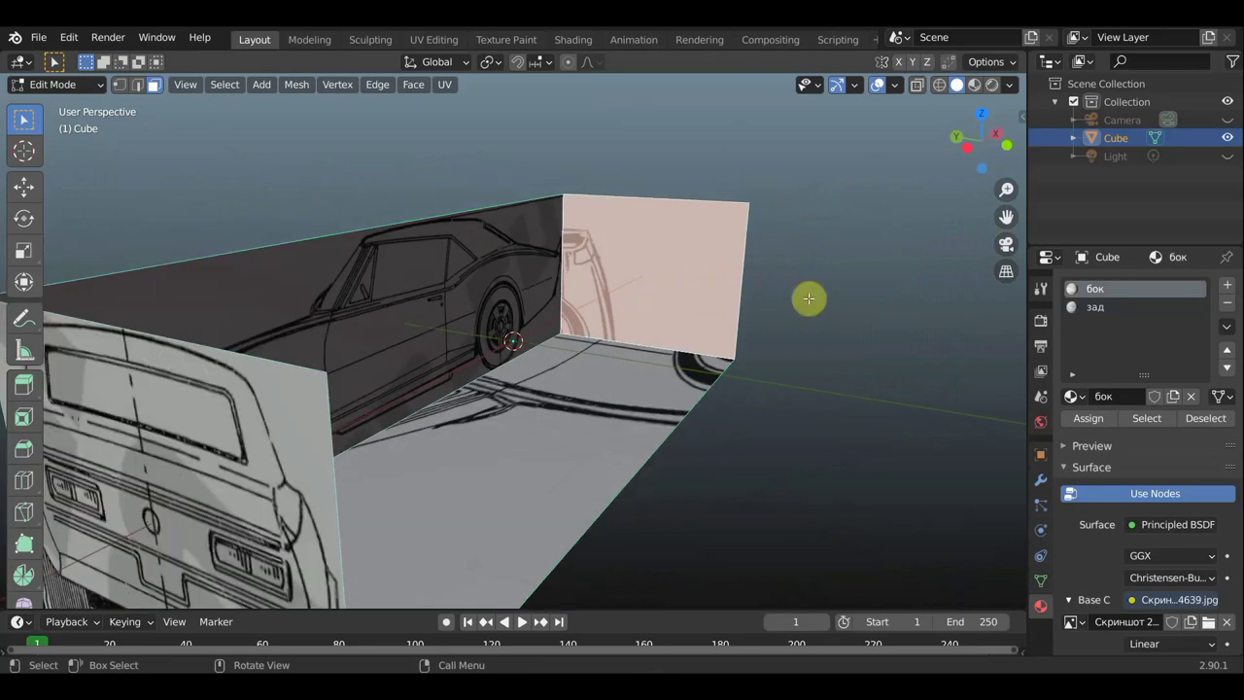
# - Create and assign a new material перед with an Image Texture driving Base Color
pyautogui.click(1227, 283)
pyautogui.click(1146, 395)
pyautogui.write('перед')
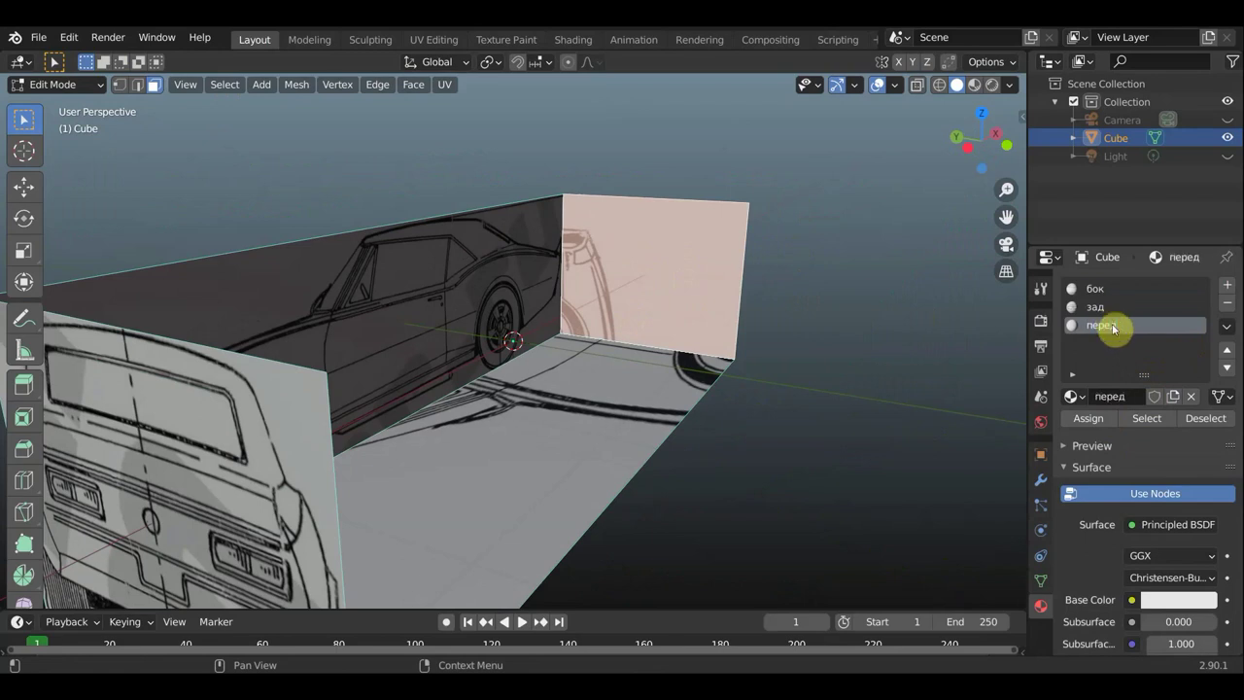
pyautogui.click(1091, 419)
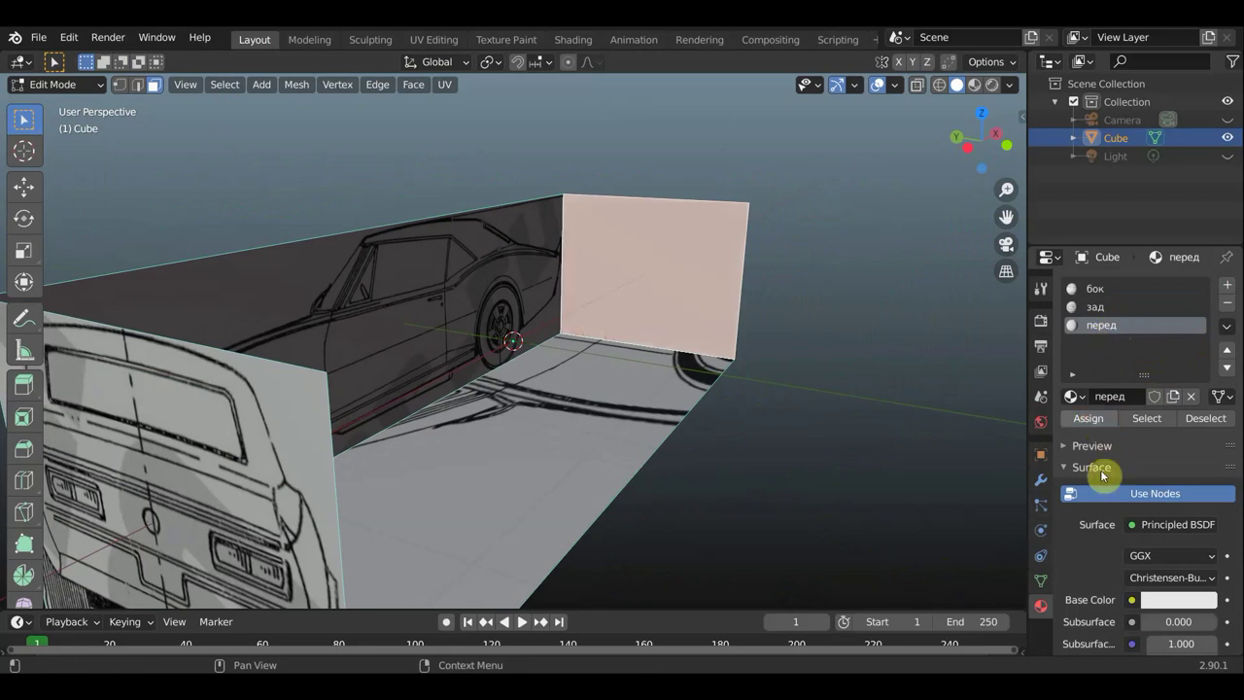
pyautogui.click(1132, 600)
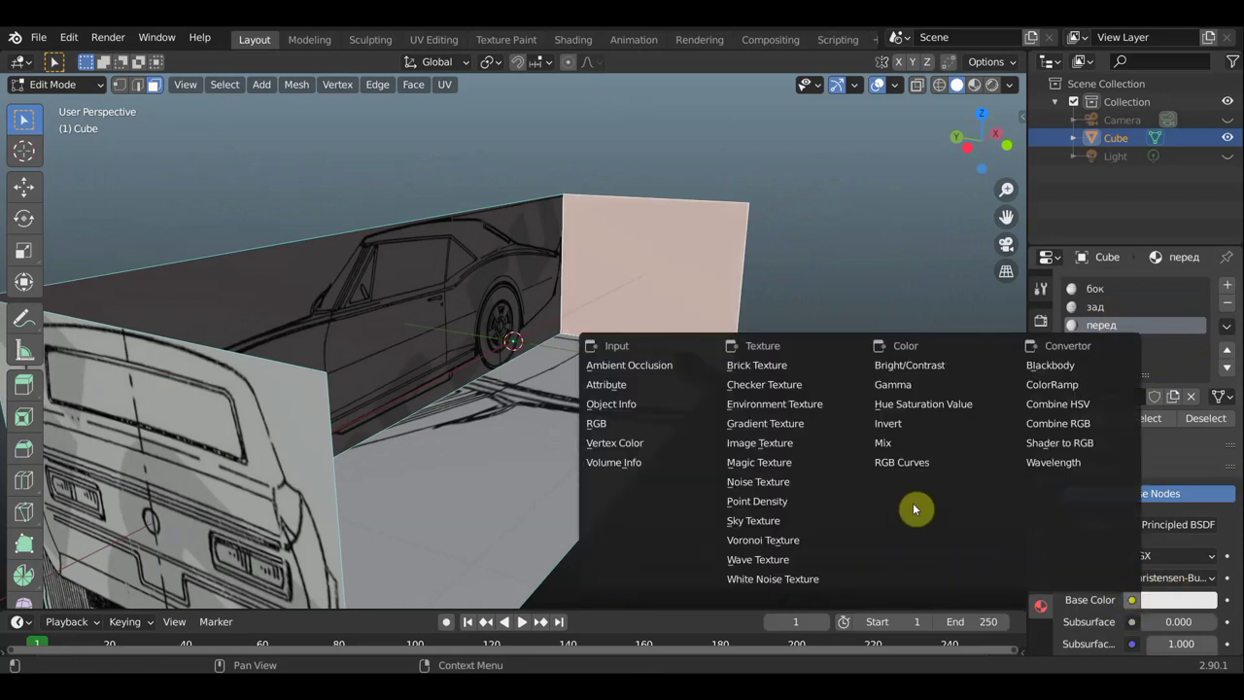
pyautogui.click(762, 443)
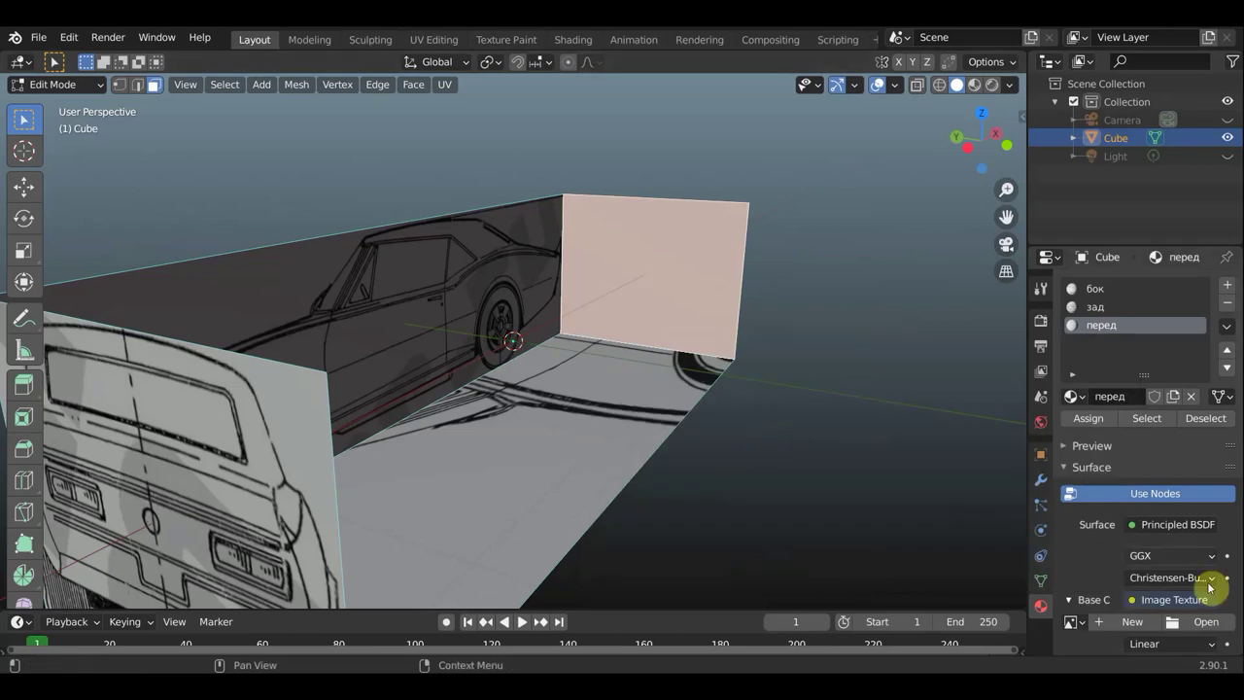
# - Load the Desktop front-view blueprint ending 204630.jpg as the перед texture
pyautogui.click(1203, 621)
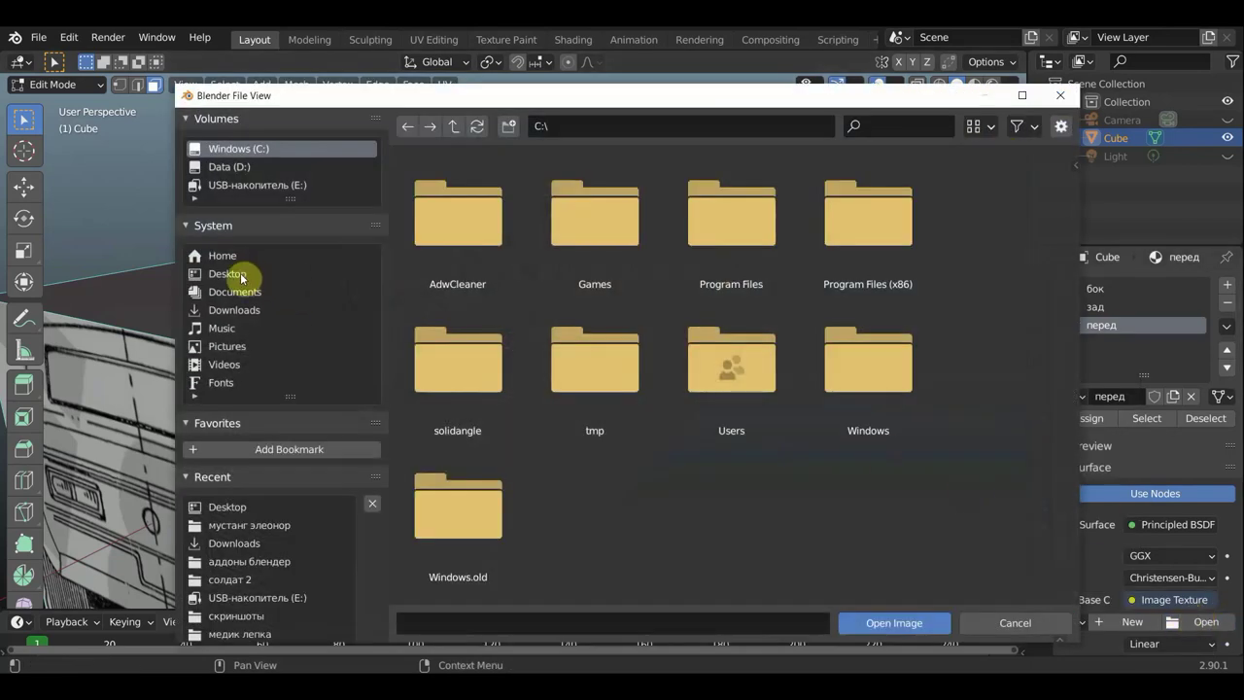
pyautogui.click(243, 275)
pyautogui.scroll(-1, 734, 507)
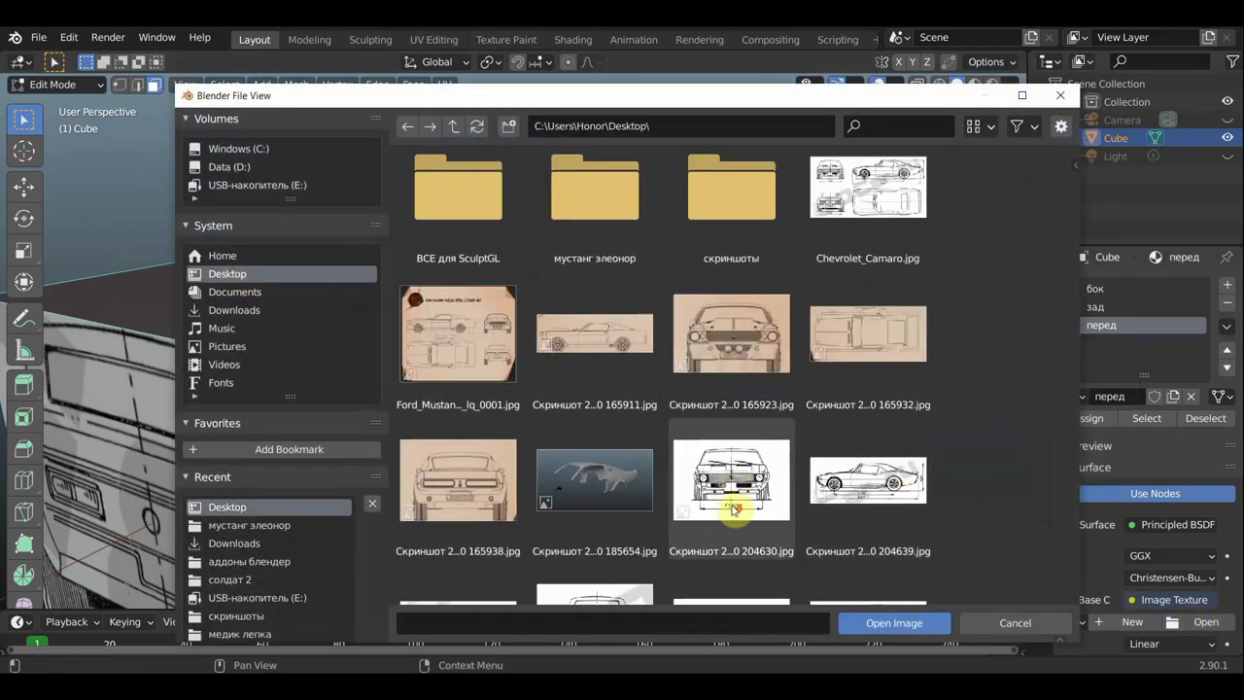
pyautogui.click(733, 508)
pyautogui.click(879, 622)
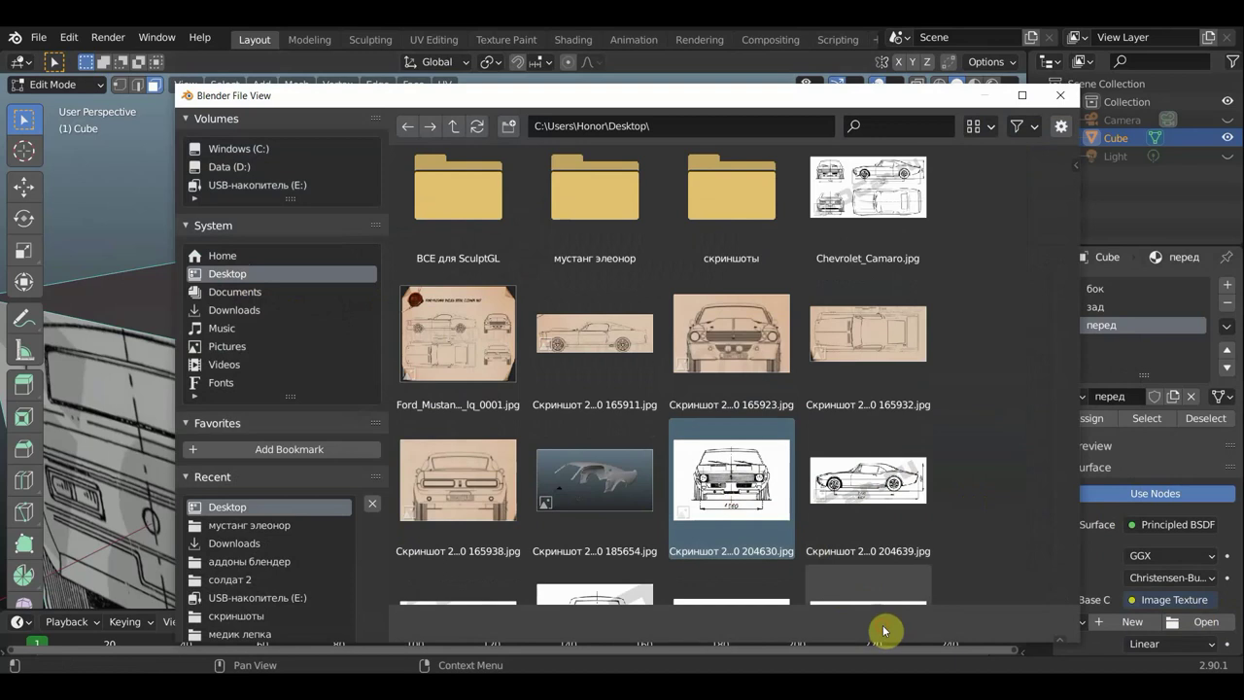
pyautogui.click(433, 39)
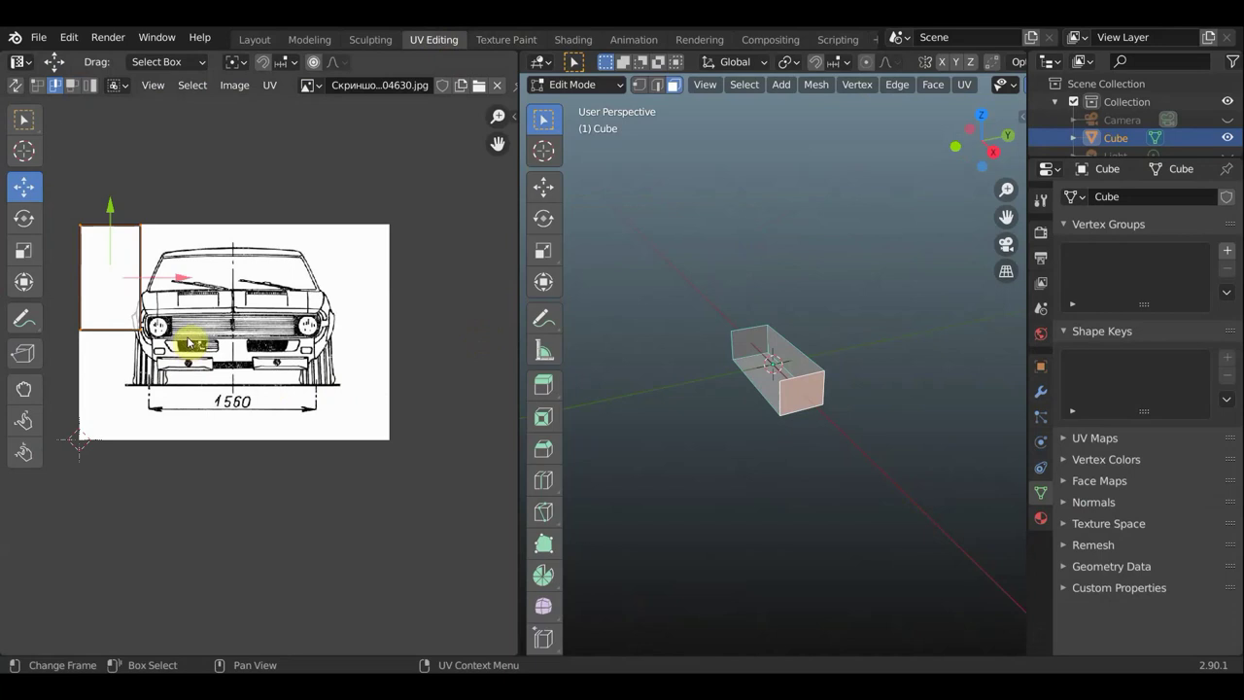
# - Move the front face's UV island onto the front-view drawing and stretch its right edge
pyautogui.press('g')
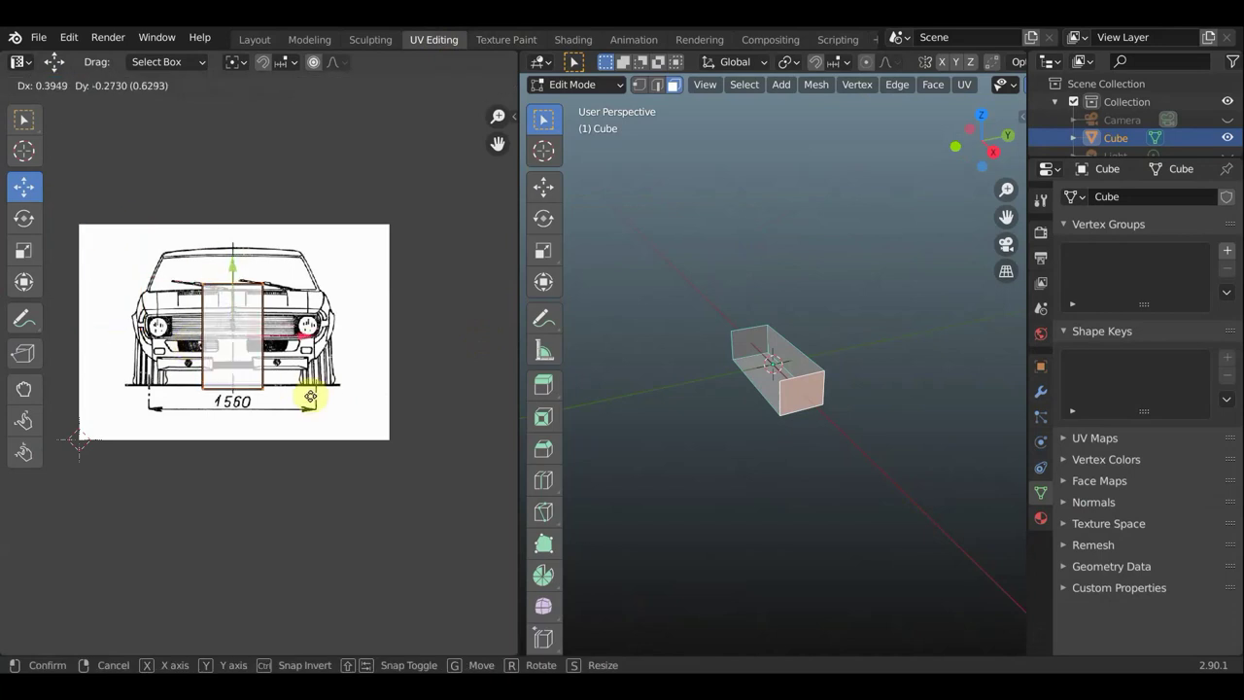
pyautogui.click(311, 393)
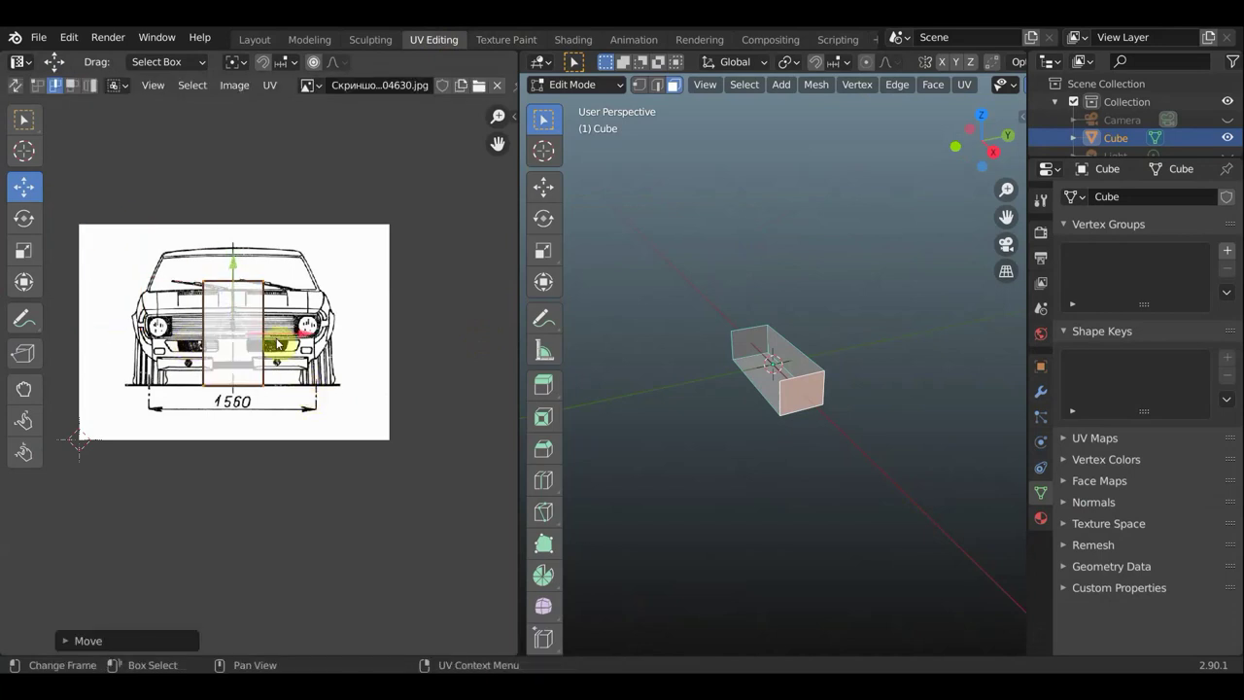
pyautogui.click(266, 346)
pyautogui.press('g')
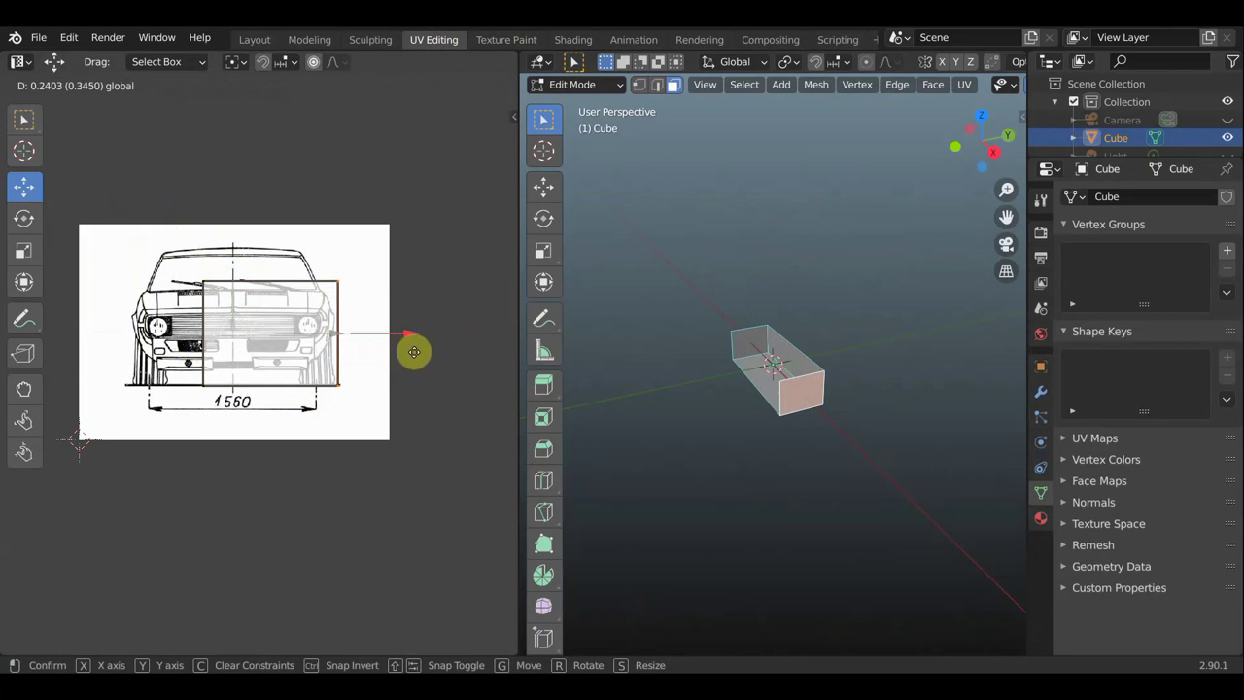
pyautogui.click(413, 352)
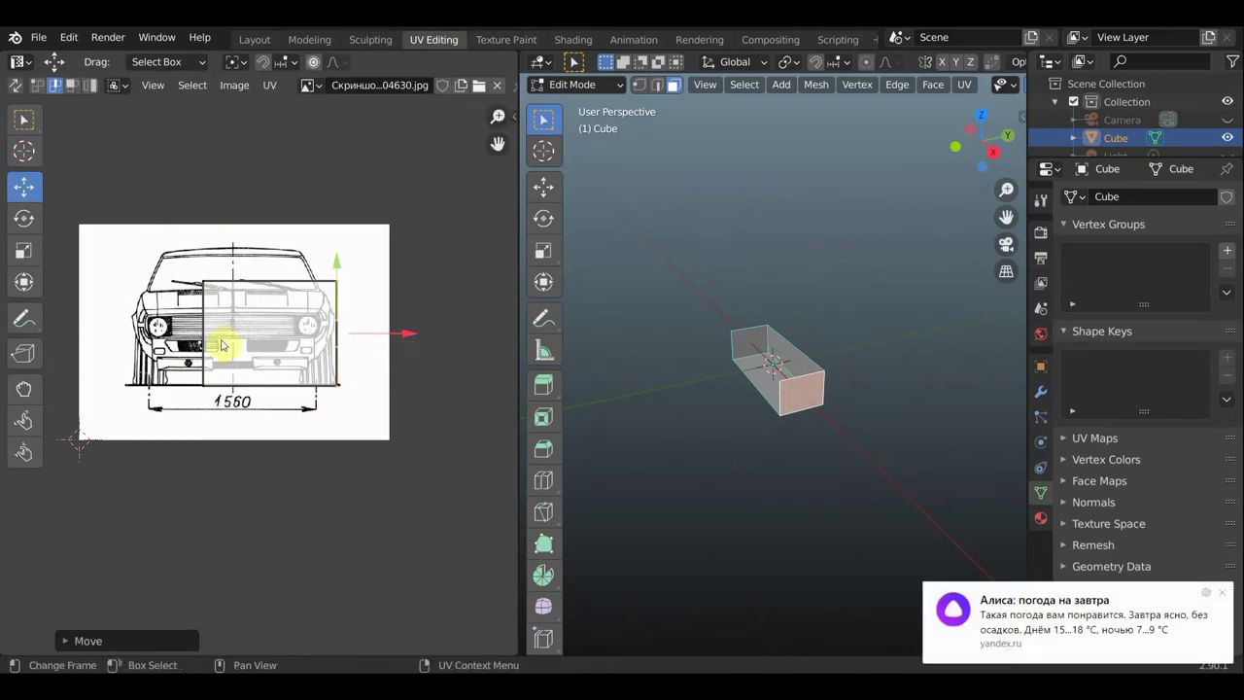
# - Stretch the UV island's left and top edges to frame the car, then check it in Layout
pyautogui.click(1225, 597)
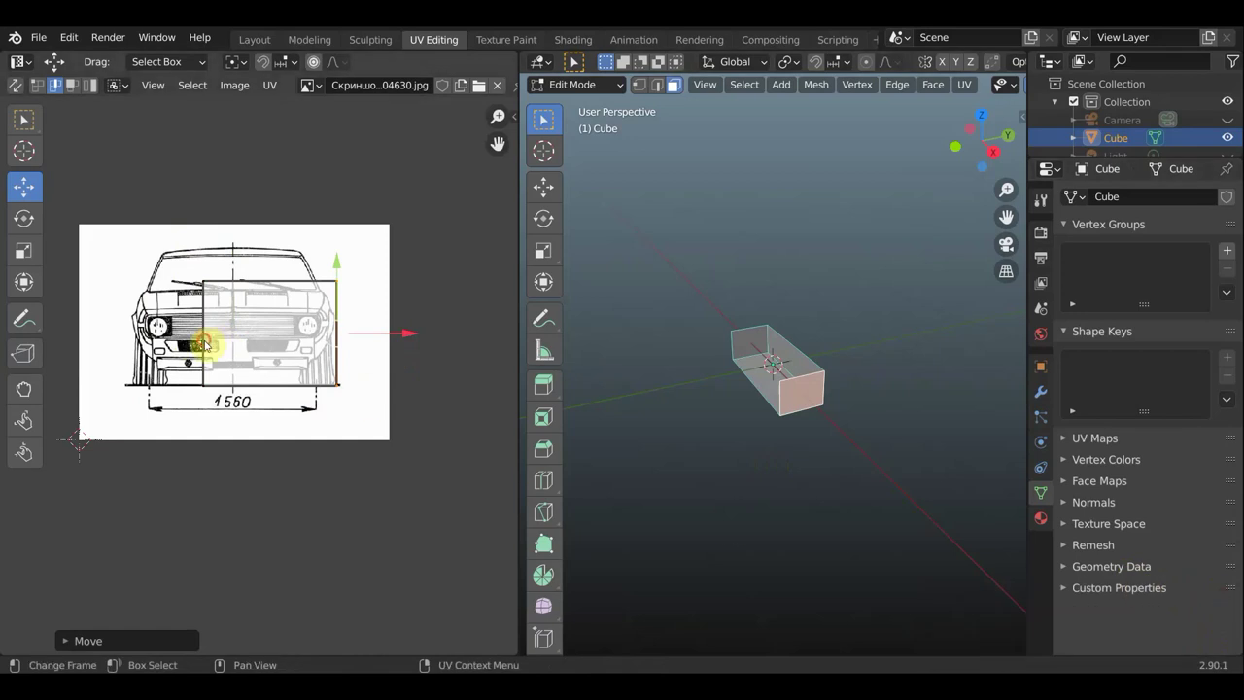
pyautogui.click(204, 342)
pyautogui.moveTo(275, 337); pyautogui.dragTo(196, 336)
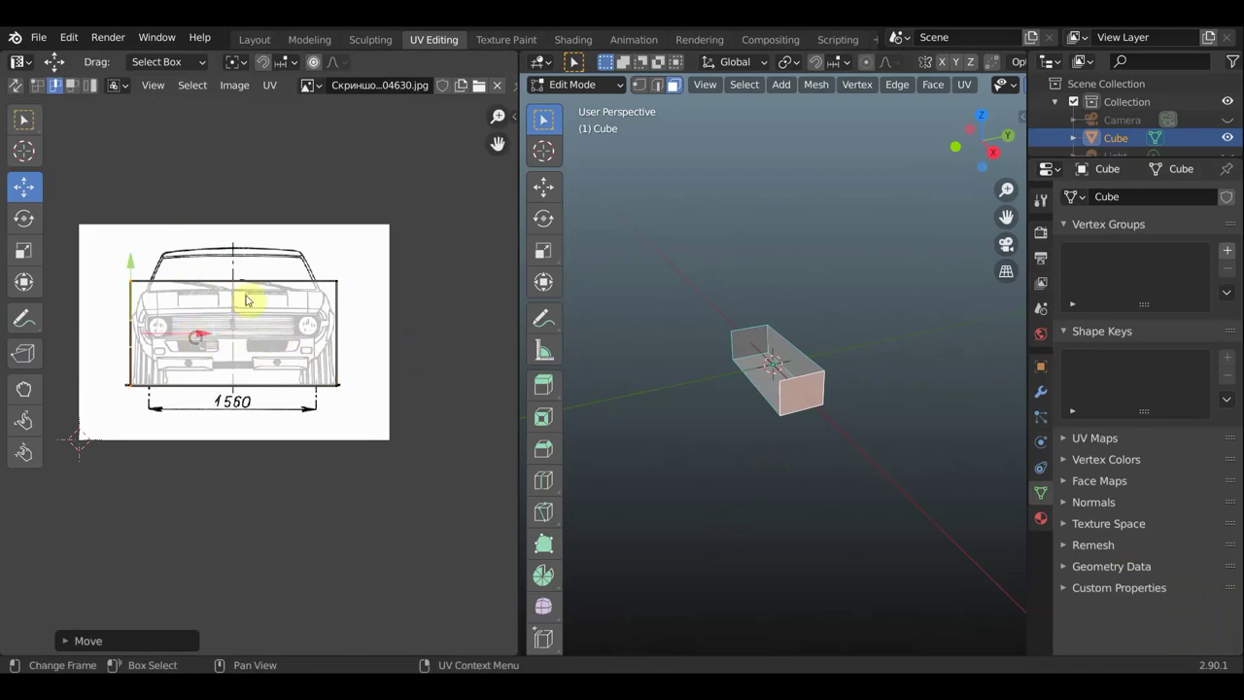
pyautogui.click(257, 283)
pyautogui.moveTo(234, 210); pyautogui.dragTo(232, 174)
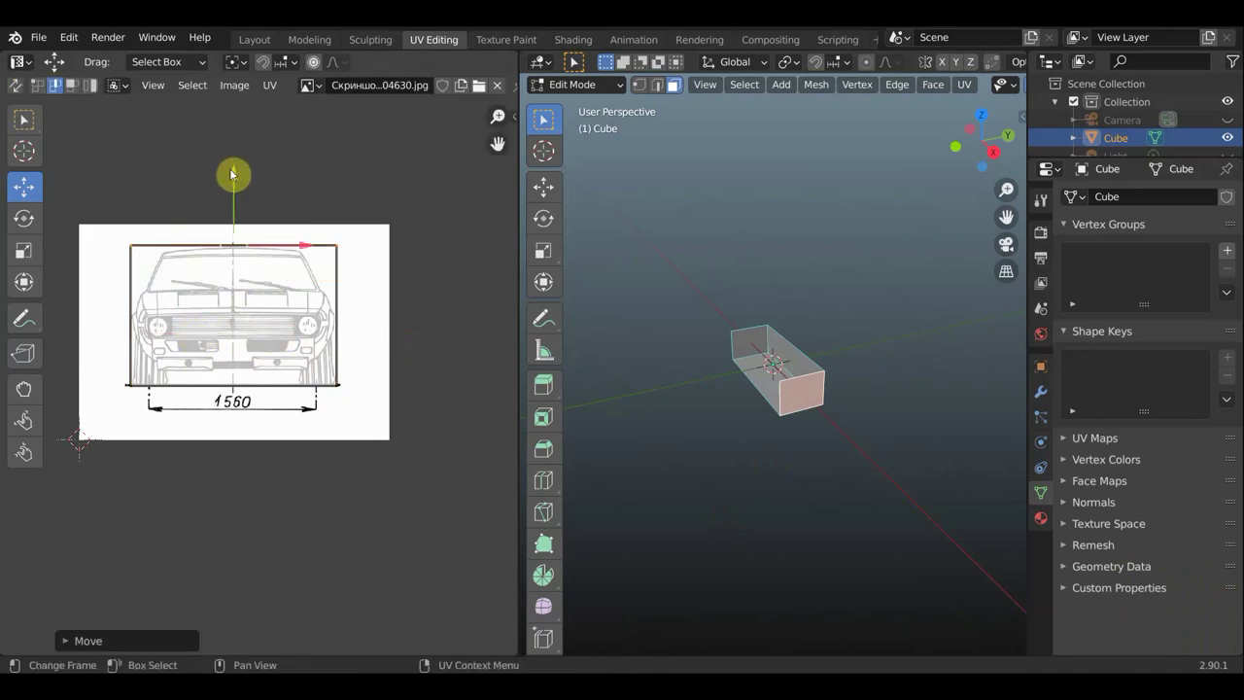
pyautogui.click(257, 39)
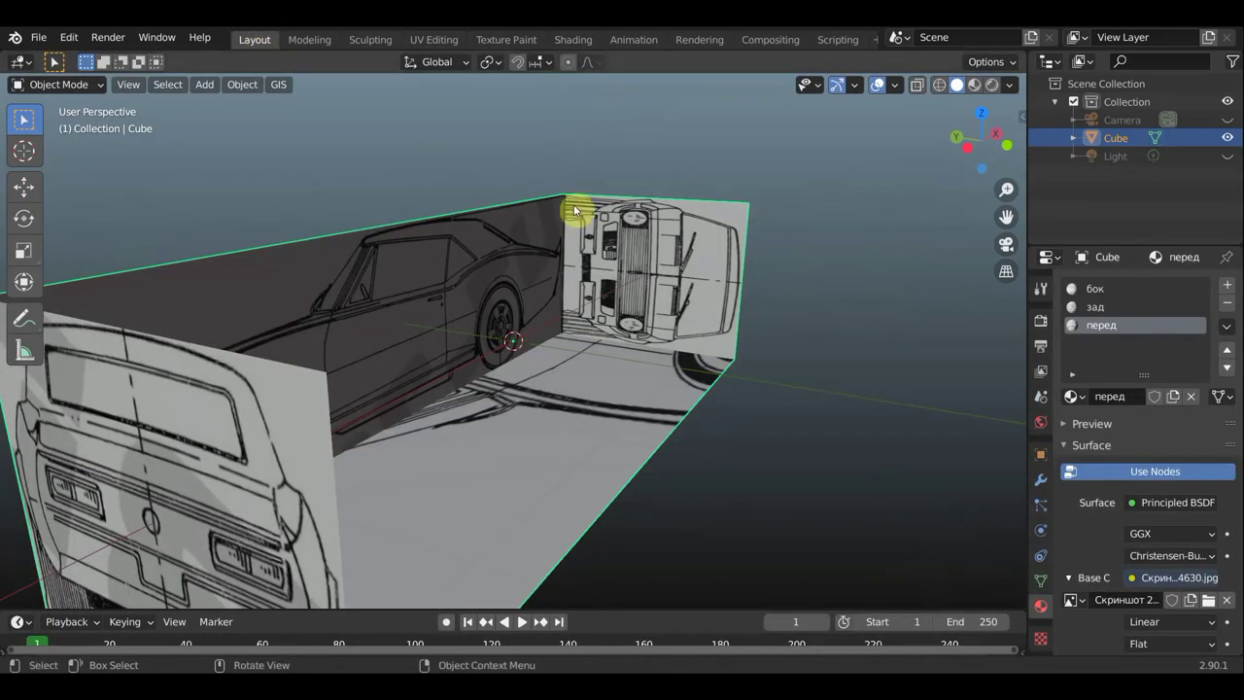
# - Rotate the front UV island upright and pull its right edge out to the car
pyautogui.click(438, 40)
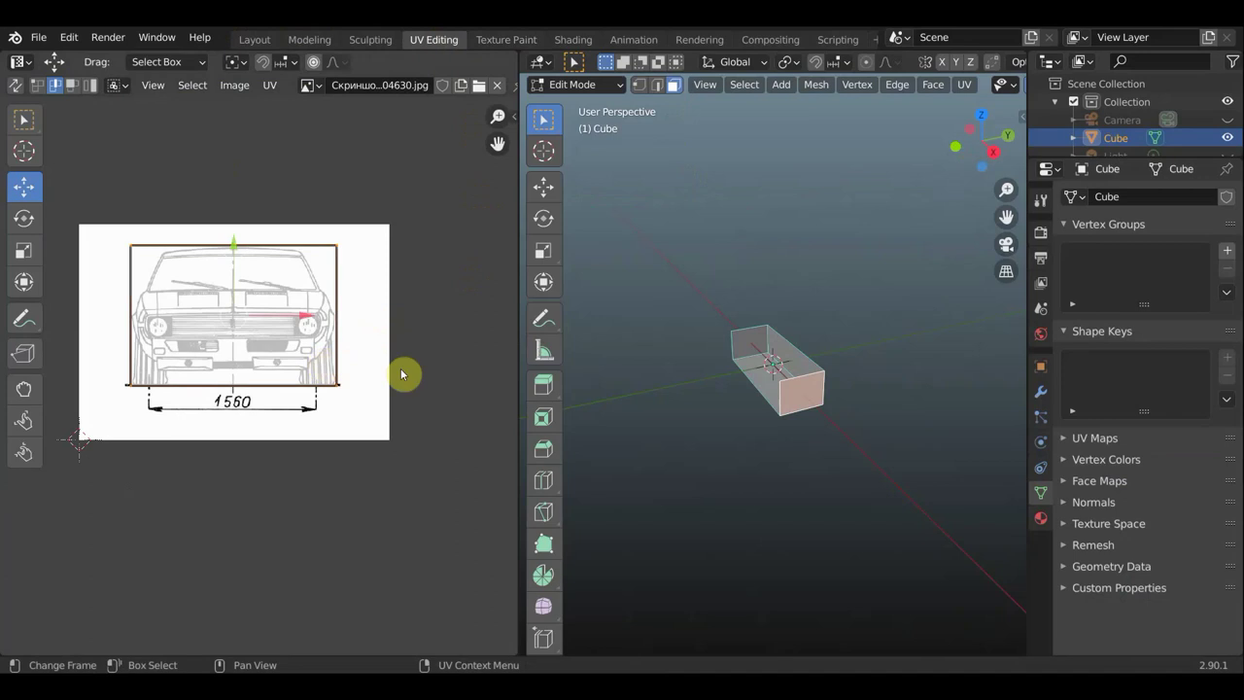
pyautogui.press('r')
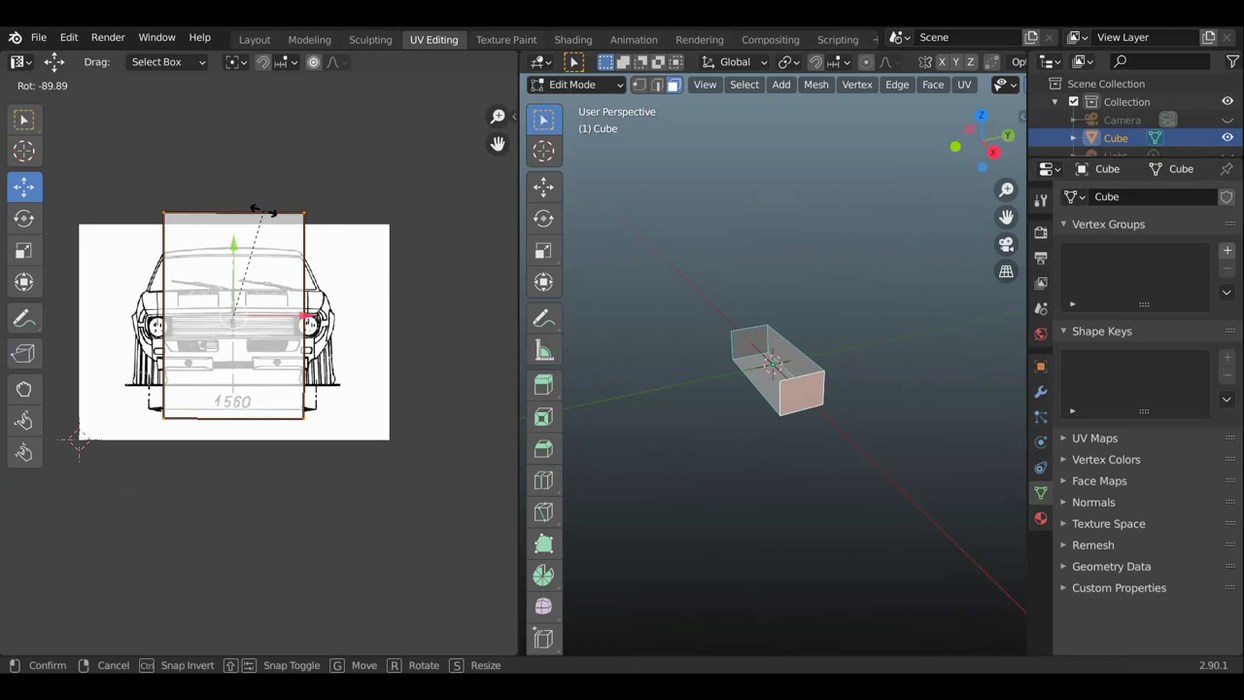
pyautogui.click(263, 209)
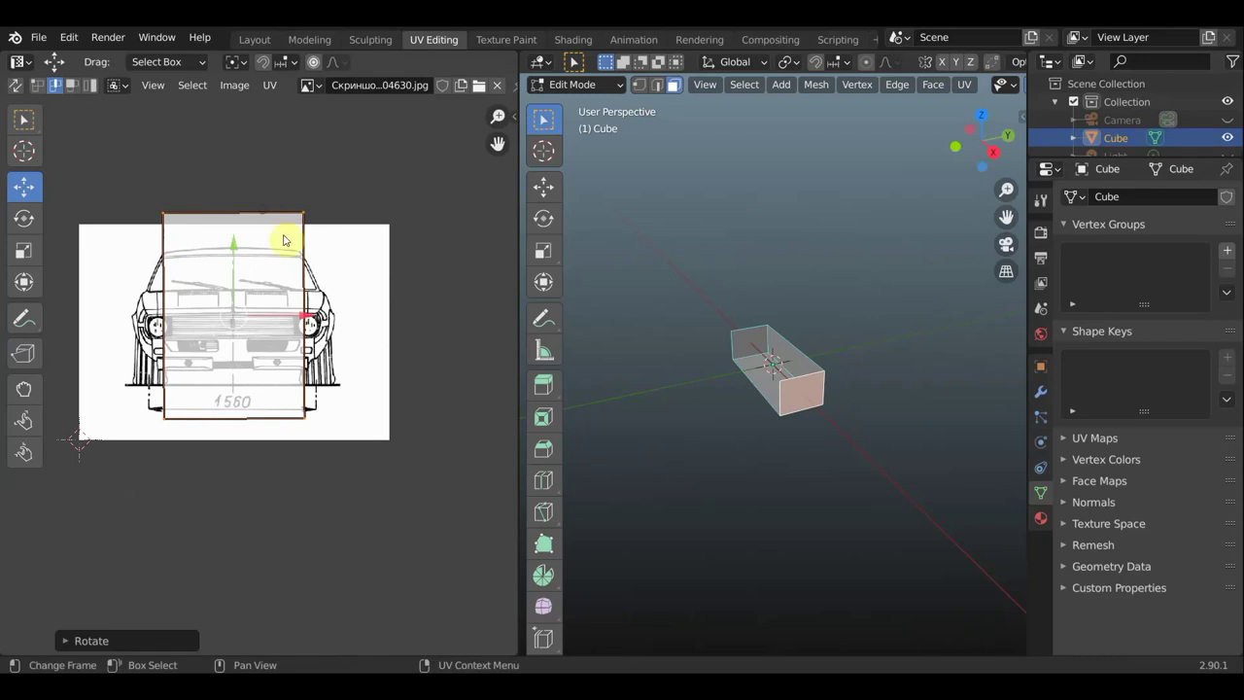
pyautogui.click(307, 303)
pyautogui.moveTo(369, 316); pyautogui.dragTo(413, 329)
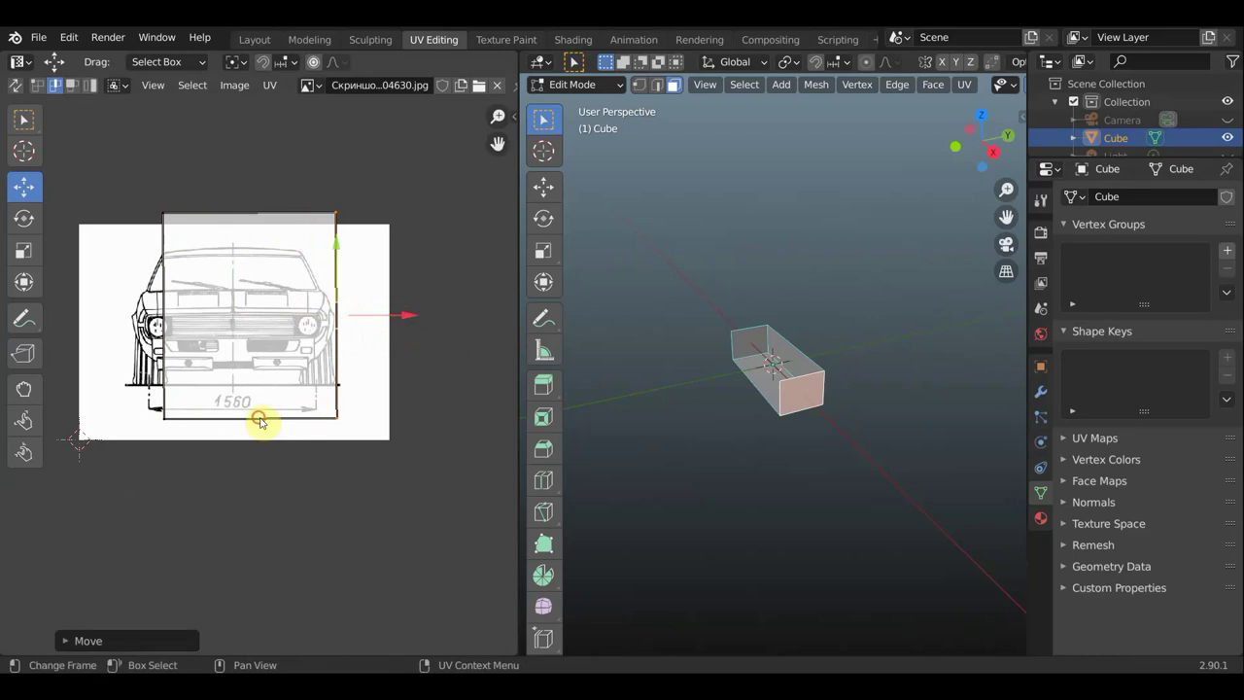
# - Trim the island's bottom, left and top edges snugly around the front view, then view in Layout
pyautogui.click(259, 420)
pyautogui.moveTo(254, 356); pyautogui.dragTo(250, 317)
pyautogui.click(165, 310)
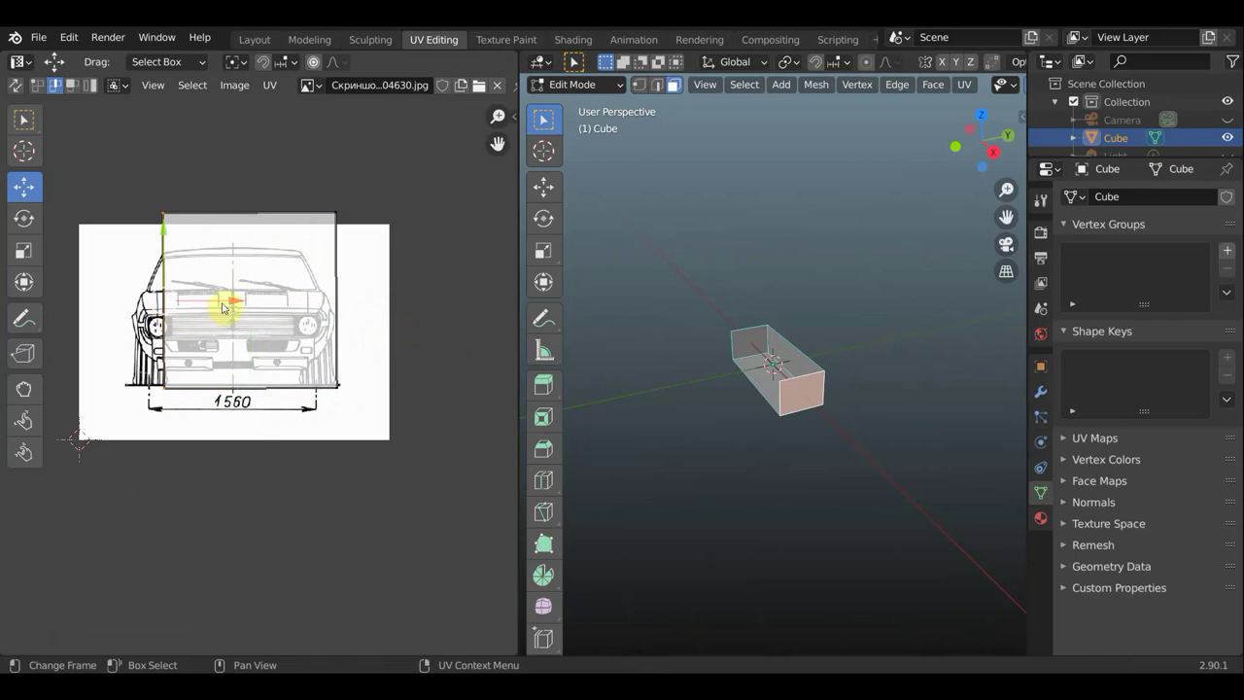
pyautogui.moveTo(226, 303); pyautogui.dragTo(195, 305)
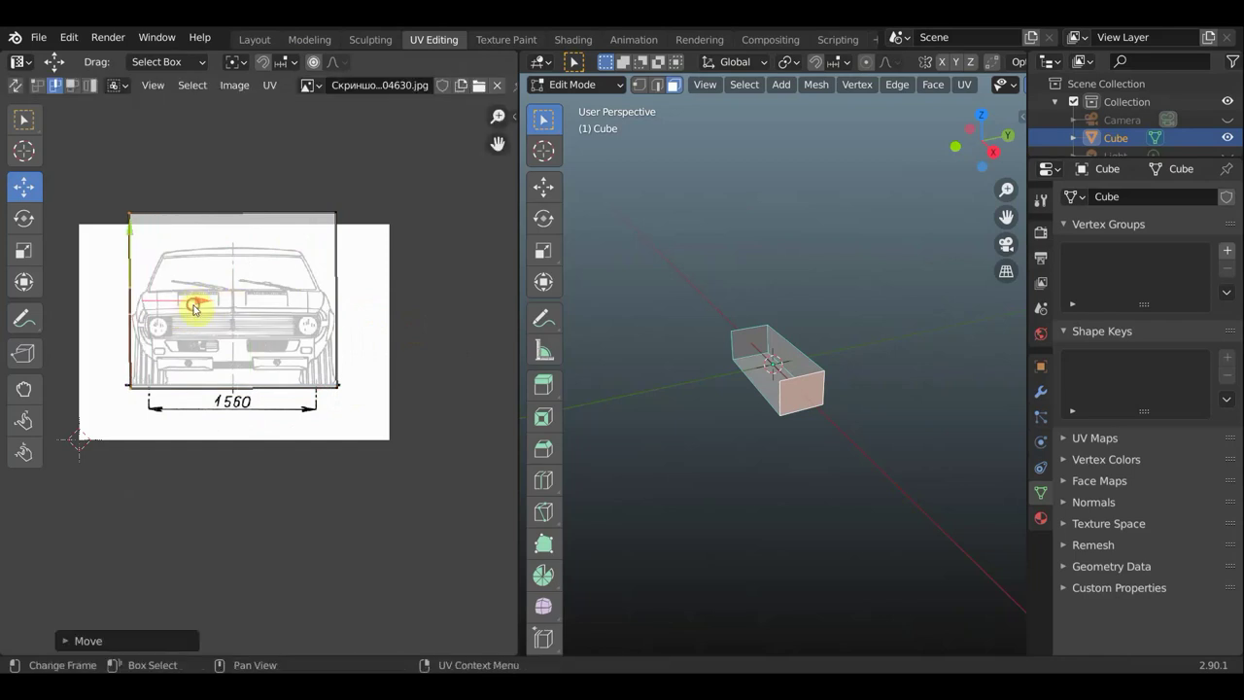
pyautogui.click(256, 218)
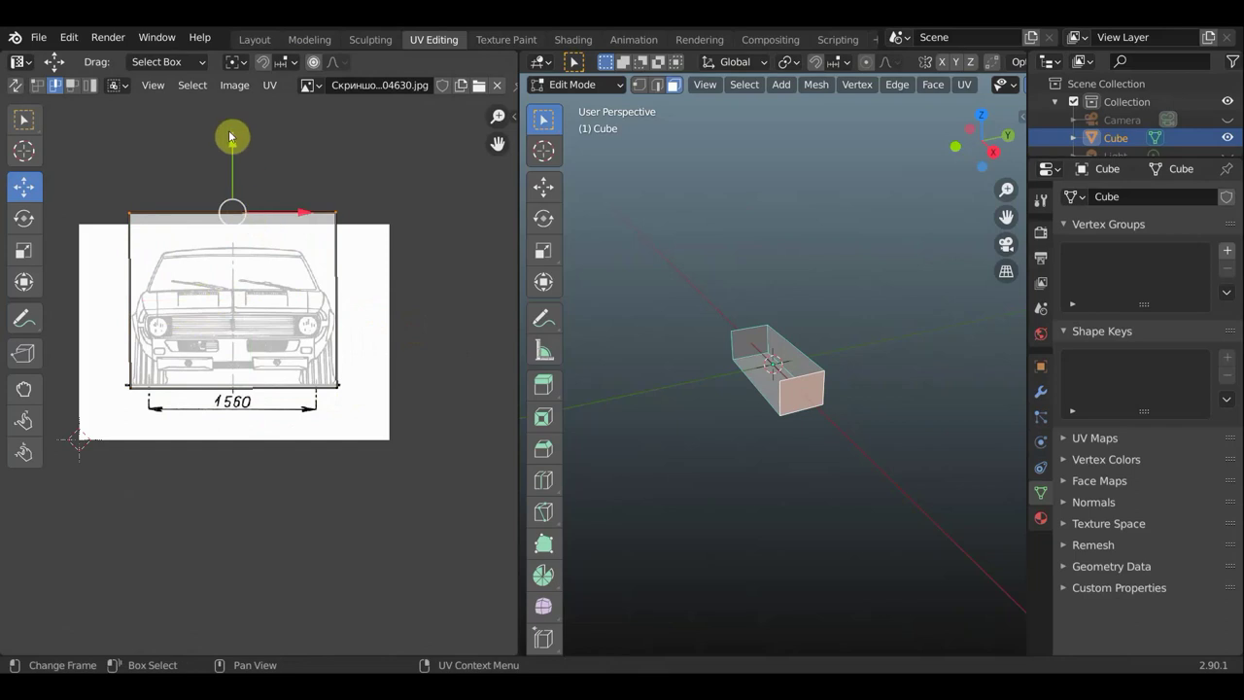
pyautogui.moveTo(233, 144); pyautogui.dragTo(231, 175)
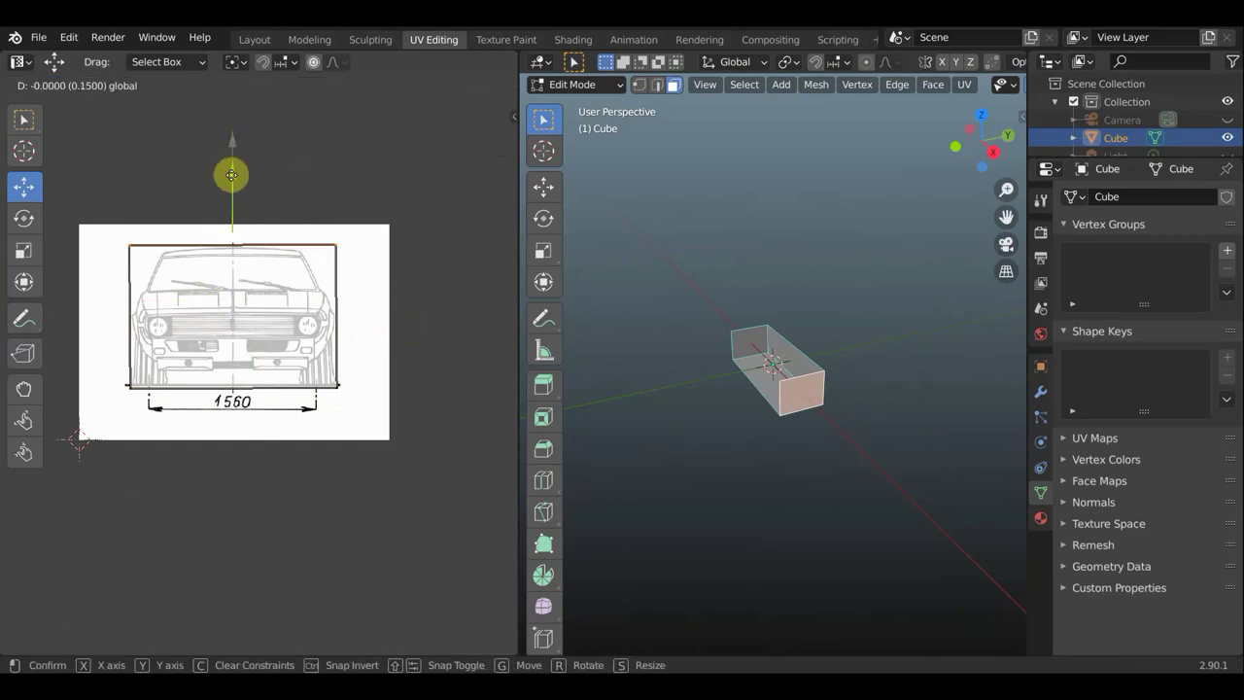
pyautogui.click(257, 40)
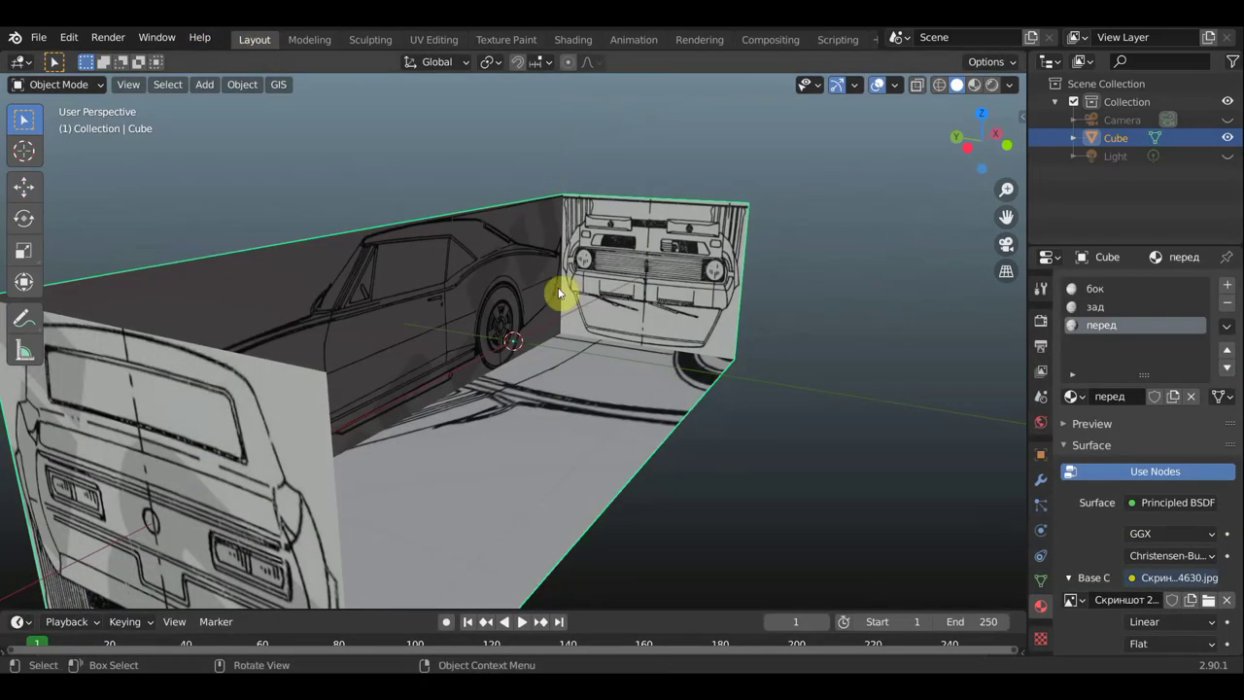
# - Rotate the front-face UV island 180° and orbit the box in Layout to check it
pyautogui.click(450, 39)
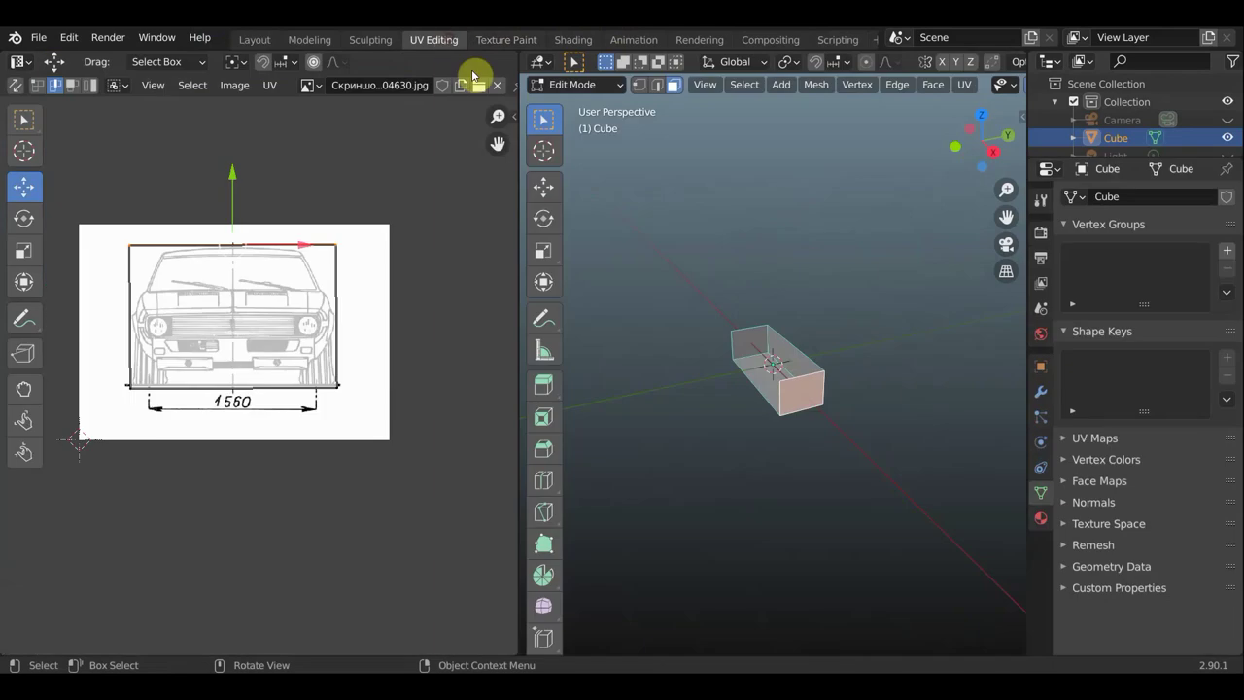
pyautogui.click(425, 357)
pyautogui.press('r')
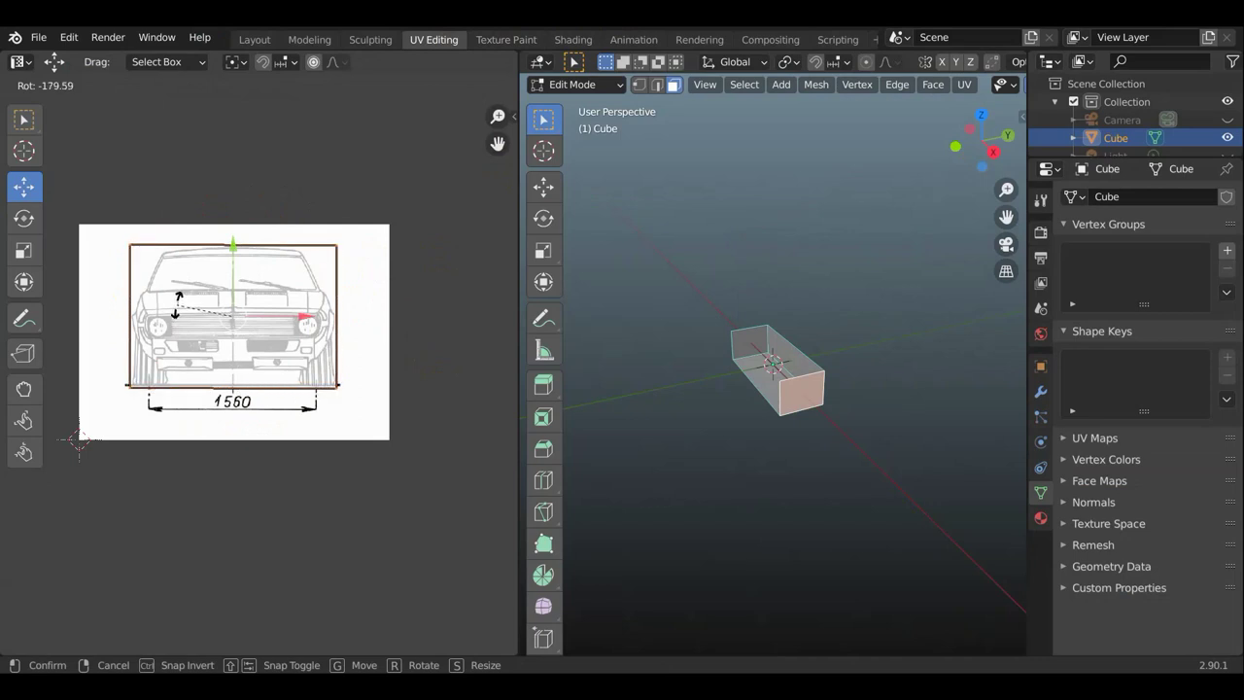
pyautogui.click(176, 309)
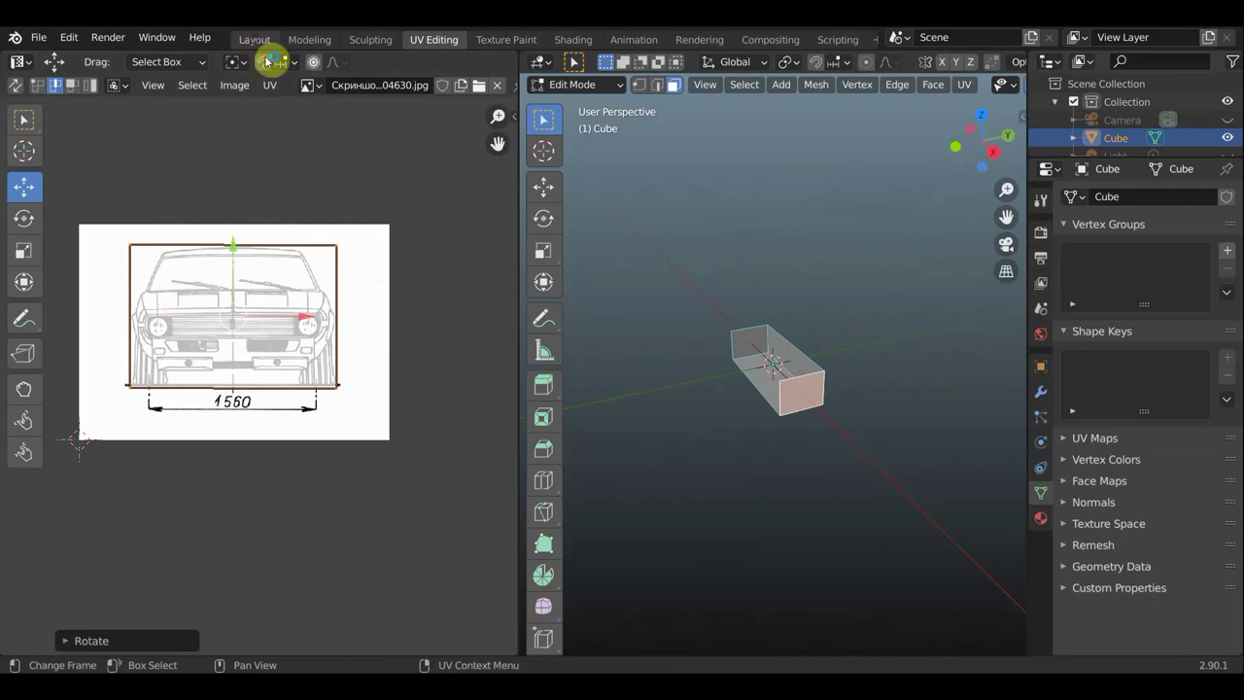
pyautogui.click(255, 39)
pyautogui.moveTo(607, 350)
pyautogui.mouseDown(button='middle')
pyautogui.moveTo(423, 429)
pyautogui.moveTo(472, 405)
pyautogui.moveTo(463, 364)
pyautogui.mouseUp(button='middle')
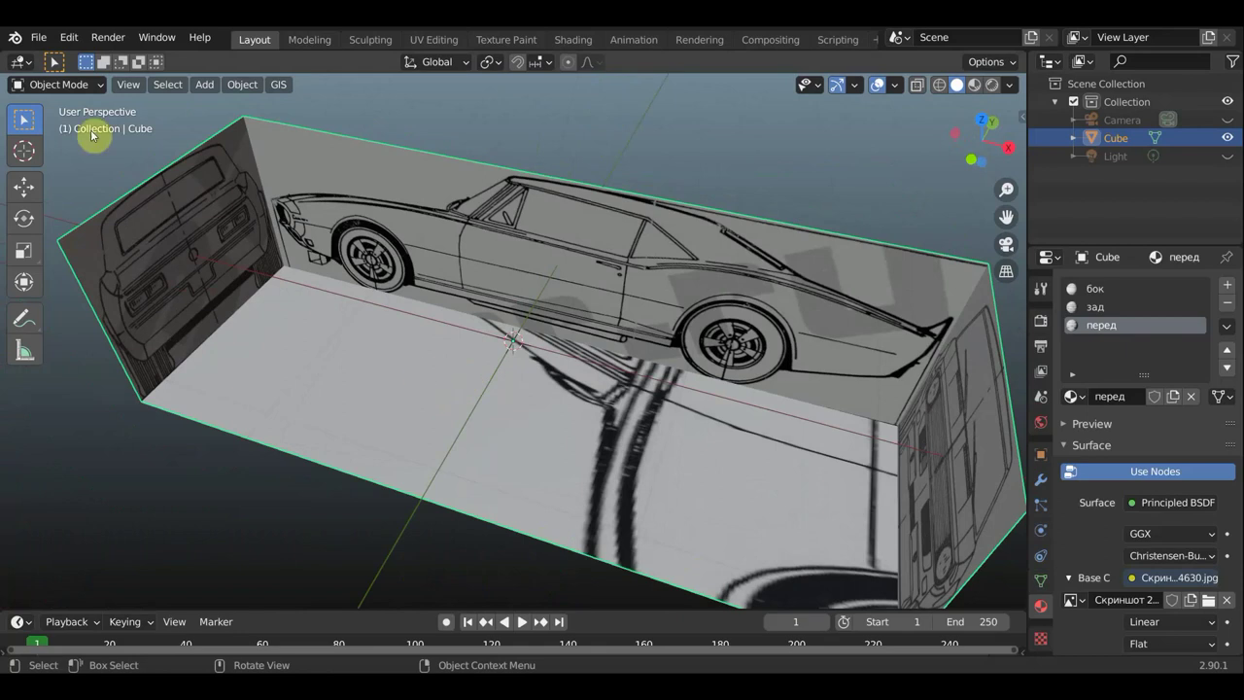
# - In Edit Mode, give the floor face a new material 'верх' in its own slot
pyautogui.click(57, 84)
pyautogui.click(71, 124)
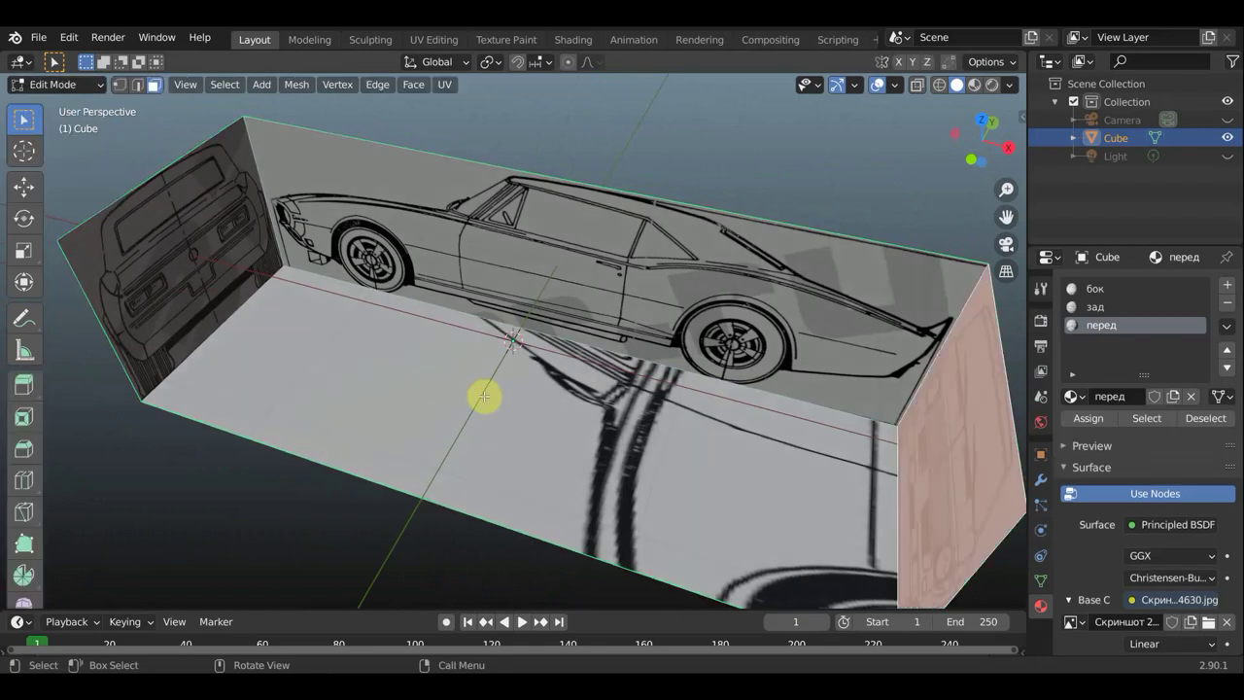
pyautogui.click(483, 395)
pyautogui.moveTo(513, 389); pyautogui.dragTo(999, 322, button='middle')
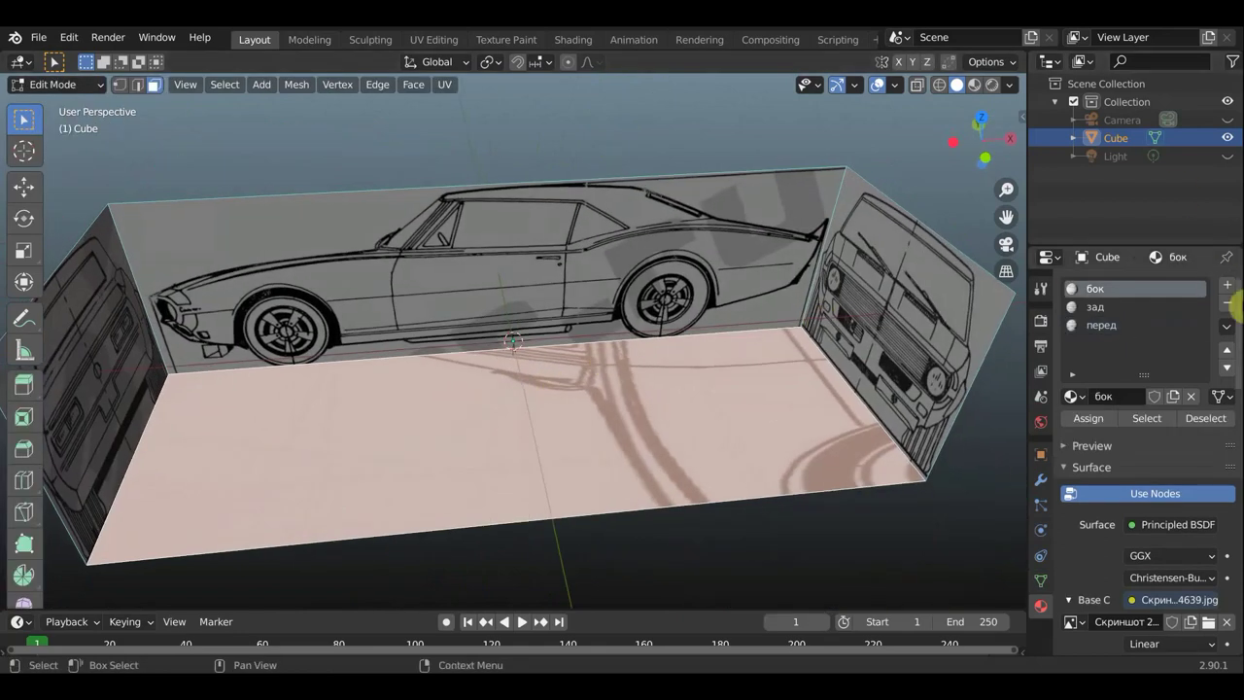
pyautogui.click(1227, 290)
pyautogui.click(1128, 396)
pyautogui.write('верх')
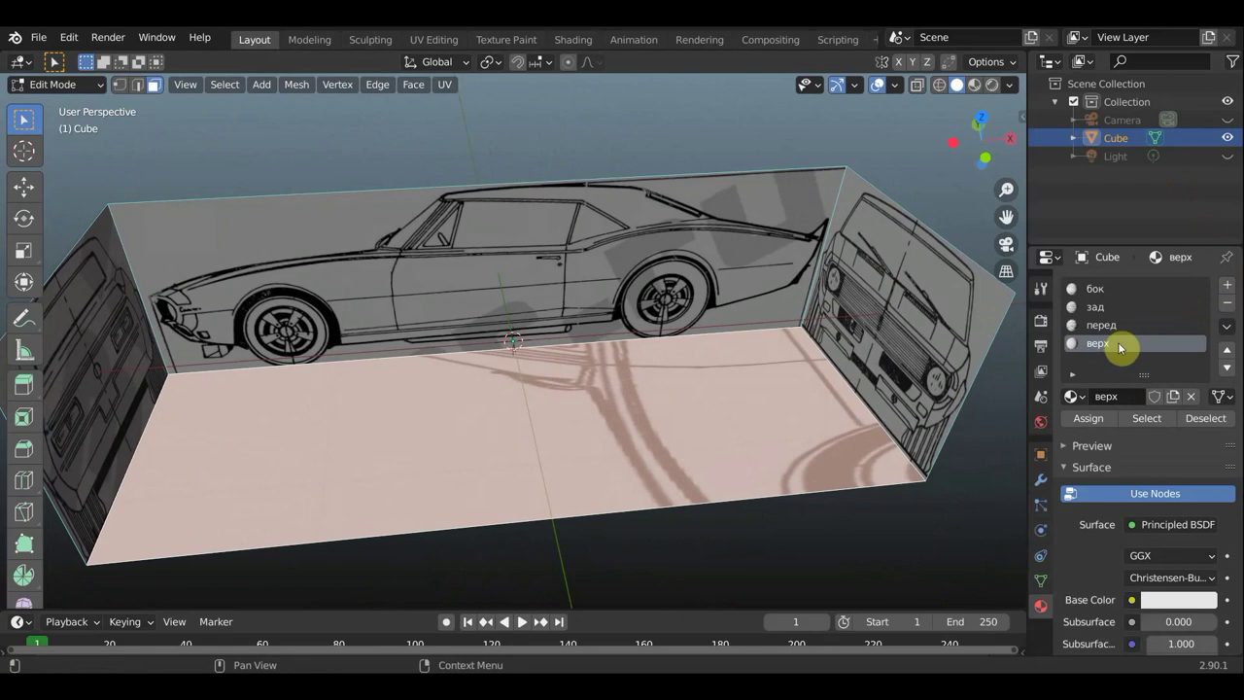
pyautogui.click(1096, 425)
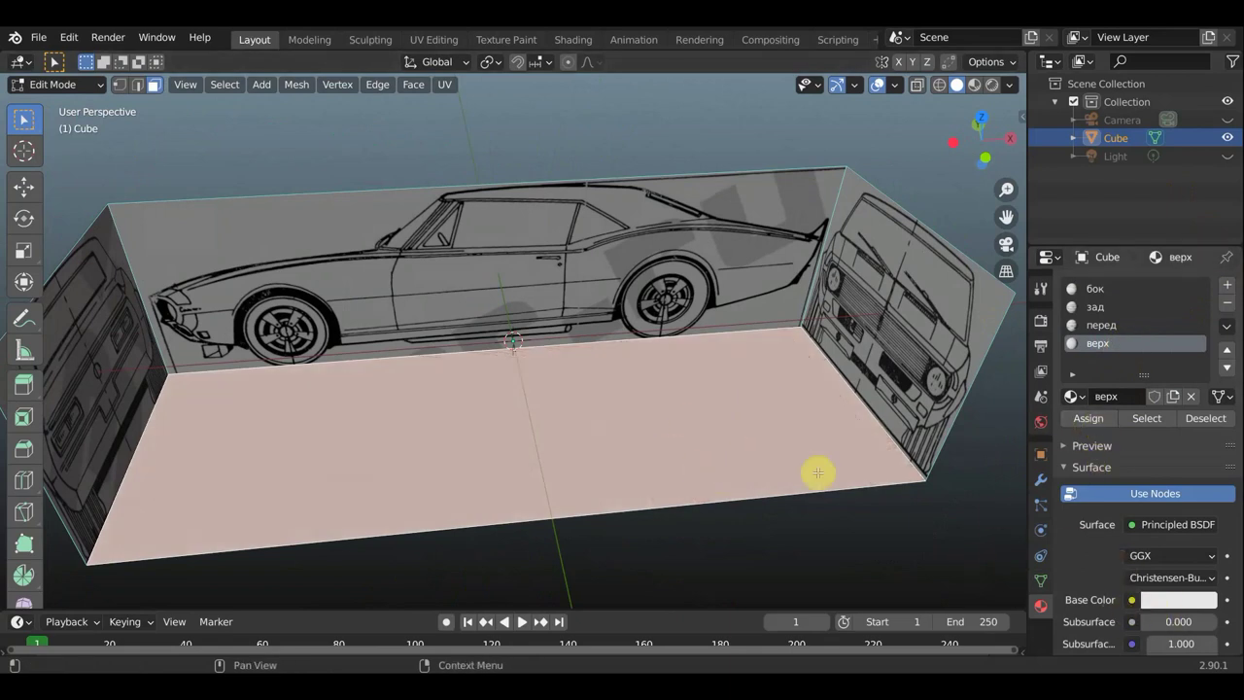
pyautogui.moveTo(750, 376)
pyautogui.mouseDown(button='middle')
pyautogui.moveTo(700, 364)
pyautogui.moveTo(618, 384)
pyautogui.moveTo(660, 403)
pyautogui.mouseUp(button='middle')
pyautogui.scroll(-3, 662, 397)
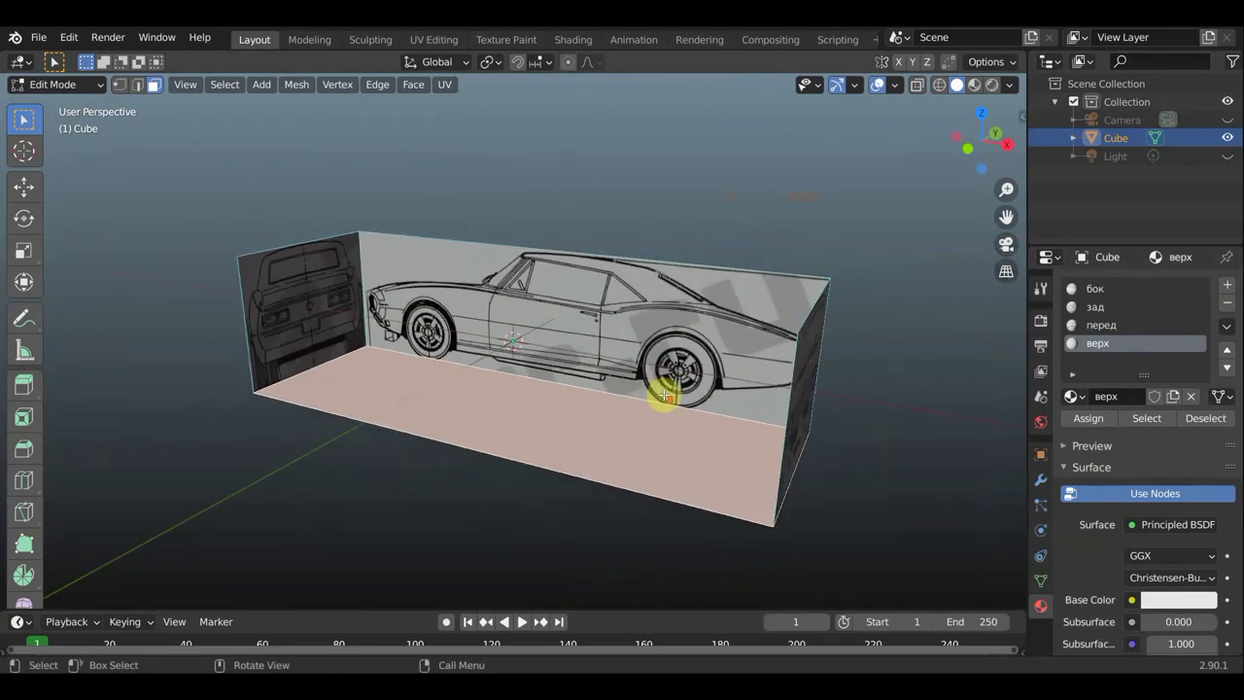
# - Orbit around the box inspecting rear, side and front blueprints, then bring up Viewport Shading options
pyautogui.moveTo(612, 299)
pyautogui.mouseDown(button='middle')
pyautogui.moveTo(704, 282)
pyautogui.moveTo(344, 294)
pyautogui.moveTo(259, 261)
pyautogui.moveTo(75, 266)
pyautogui.mouseUp(button='middle')
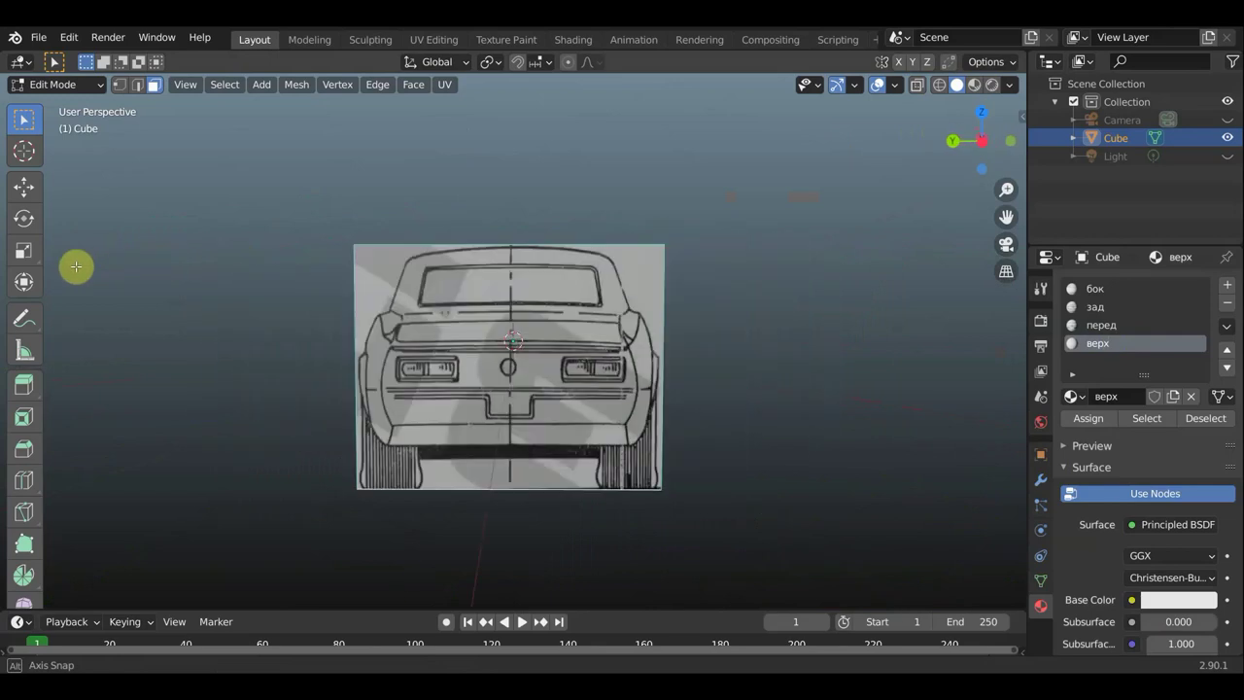
pyautogui.scroll(2, 409, 351)
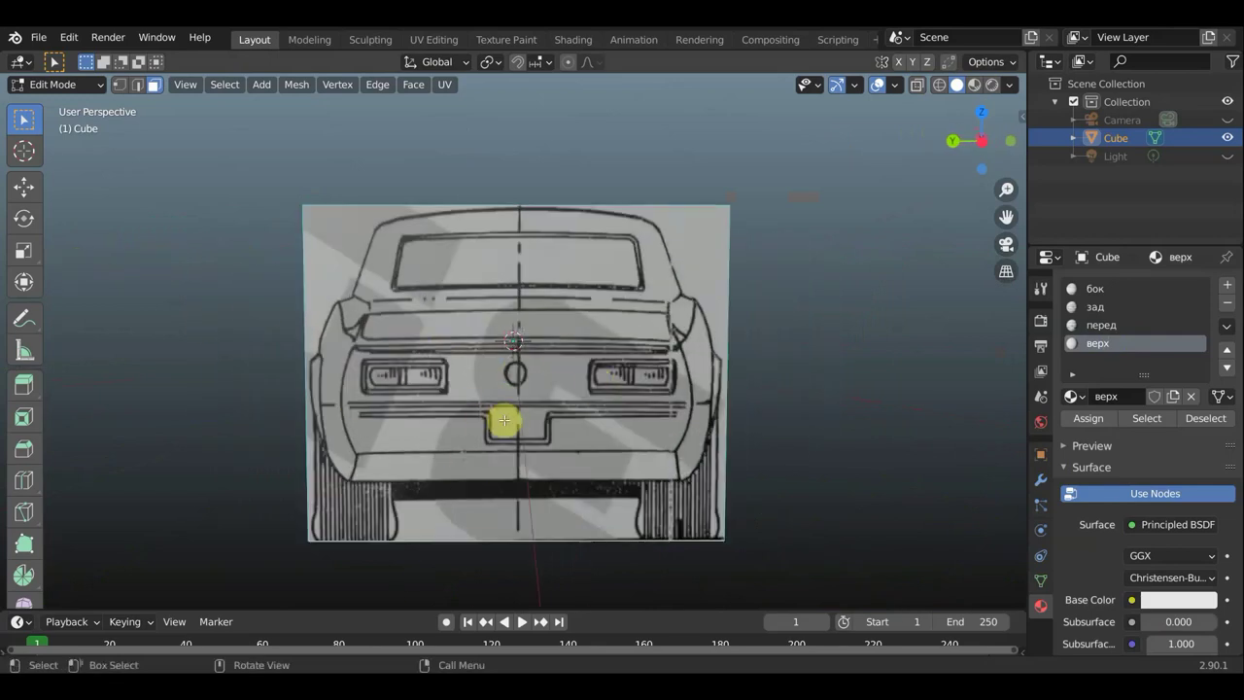
pyautogui.moveTo(536, 408); pyautogui.dragTo(376, 416, button='middle')
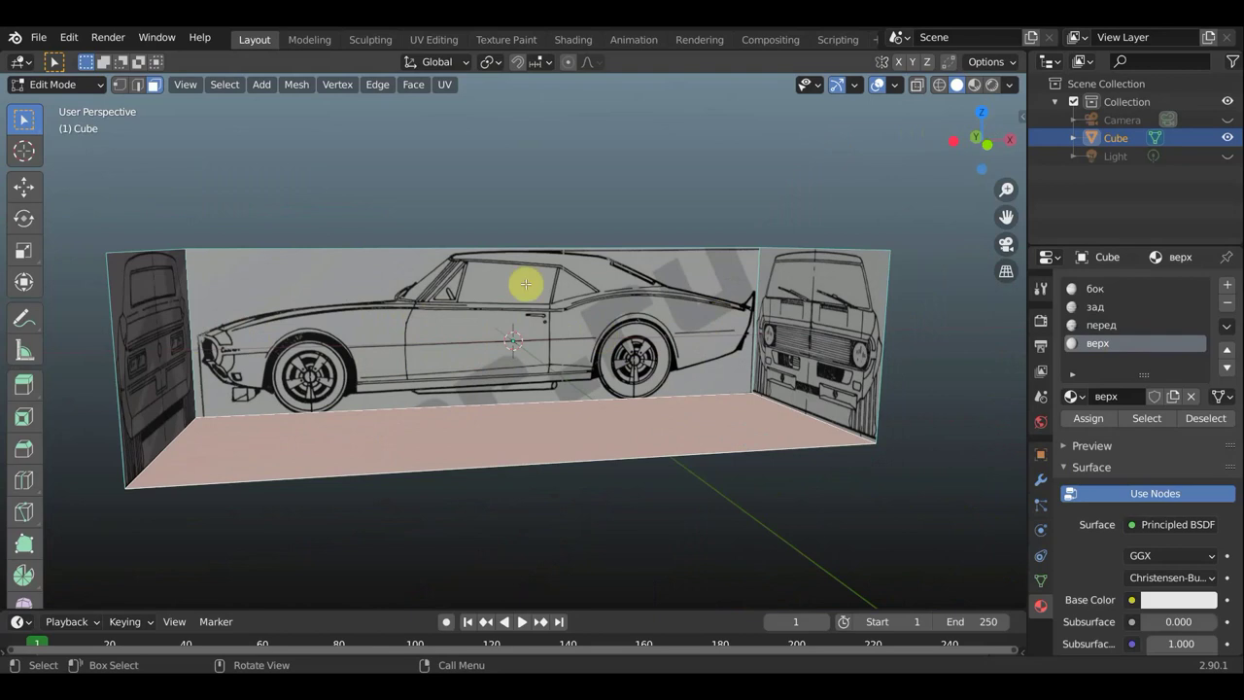
pyautogui.moveTo(403, 326)
pyautogui.mouseDown(button='middle')
pyautogui.moveTo(575, 314)
pyautogui.moveTo(184, 314)
pyautogui.mouseUp(button='middle')
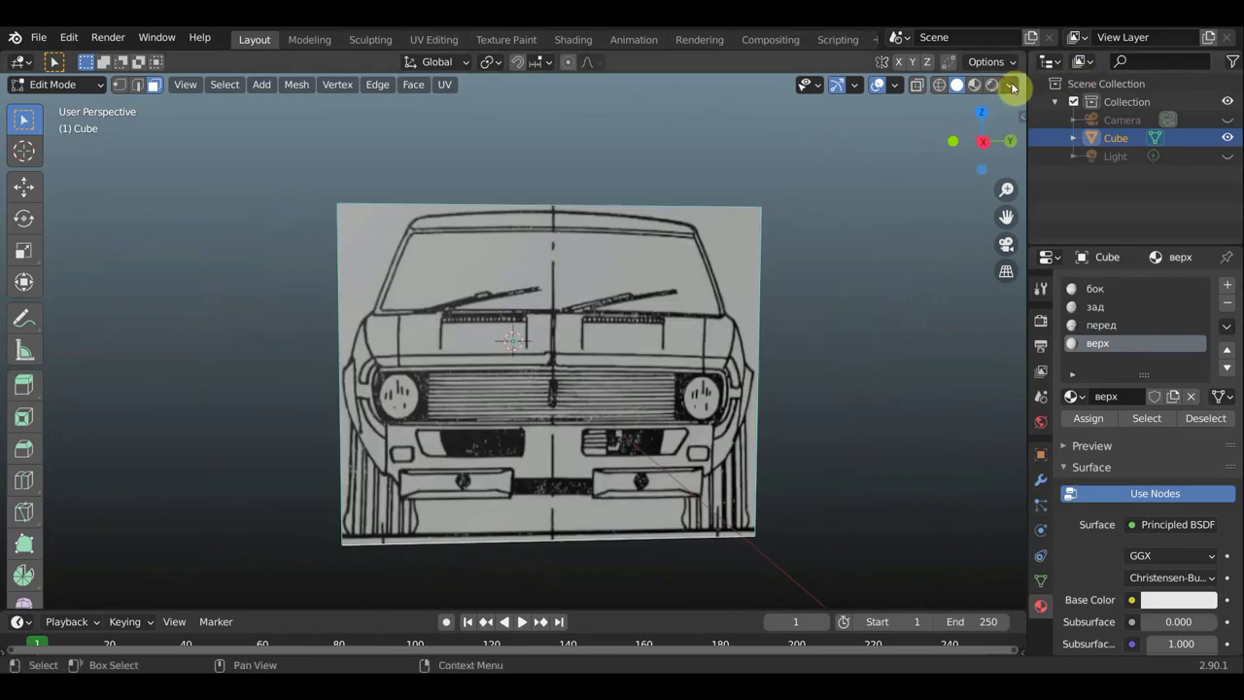
pyautogui.click(1010, 84)
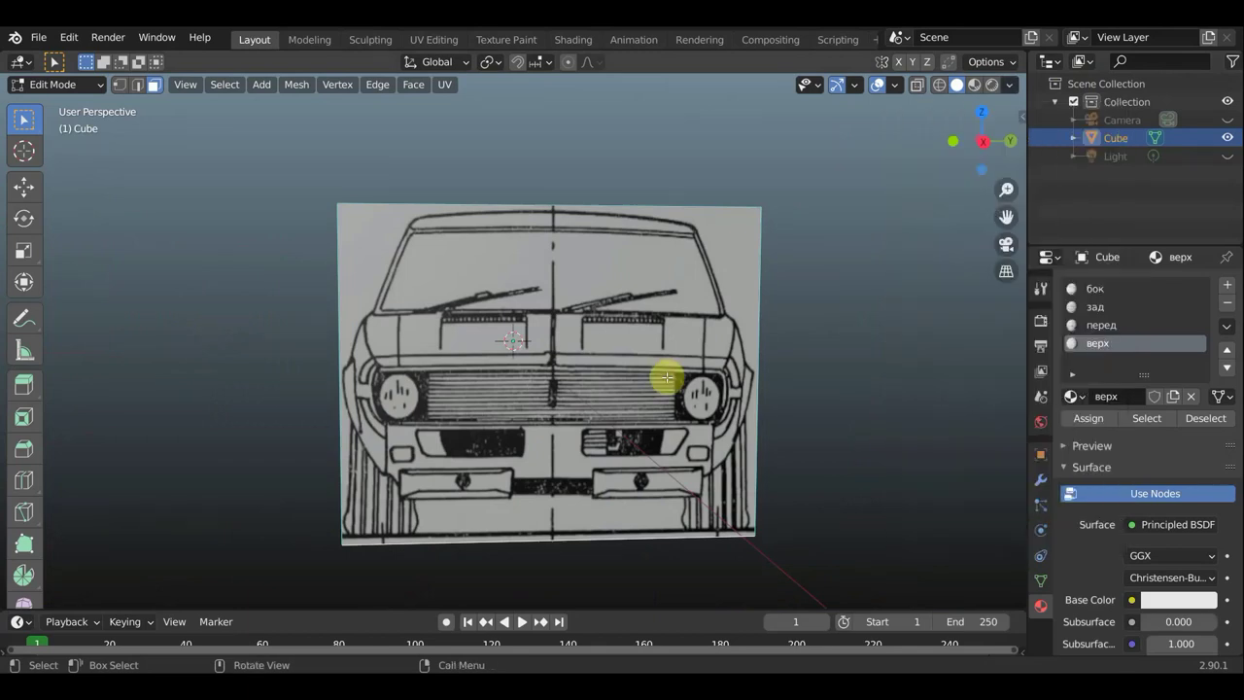
pyautogui.click(1009, 86)
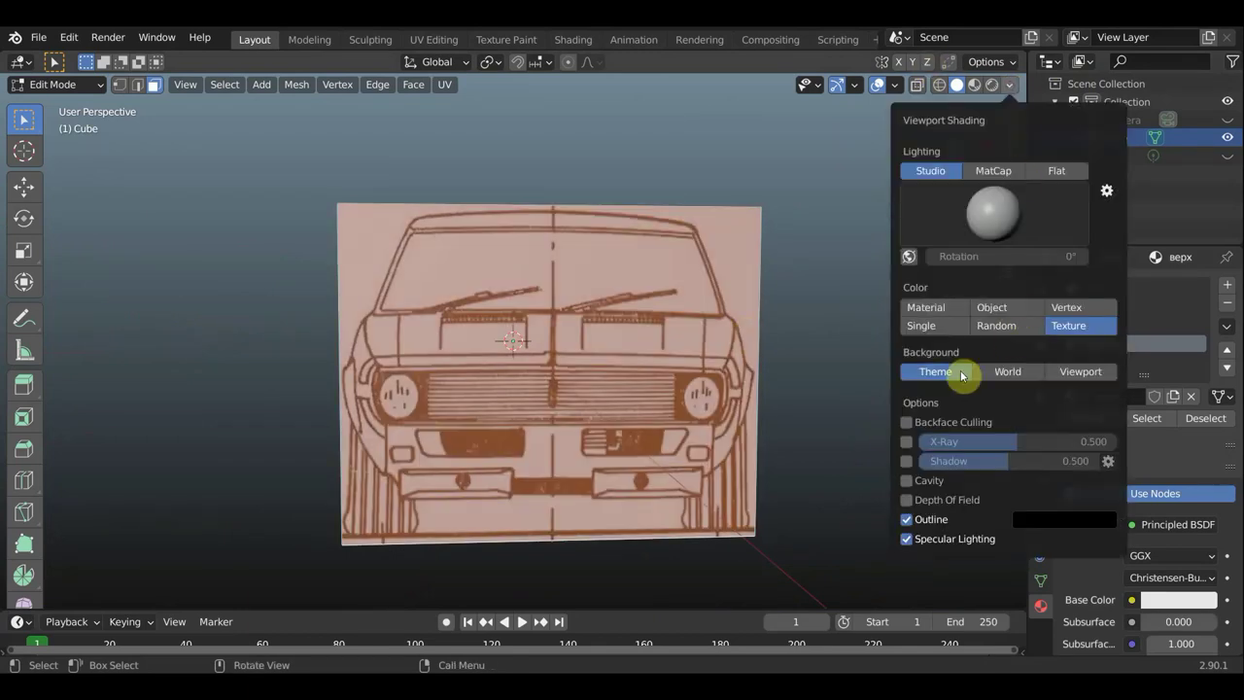
# - Turn on Backface Culling and switch to the front orthographic view
pyautogui.click(906, 422)
pyautogui.scroll(-2, 758, 362)
pyautogui.click(798, 339)
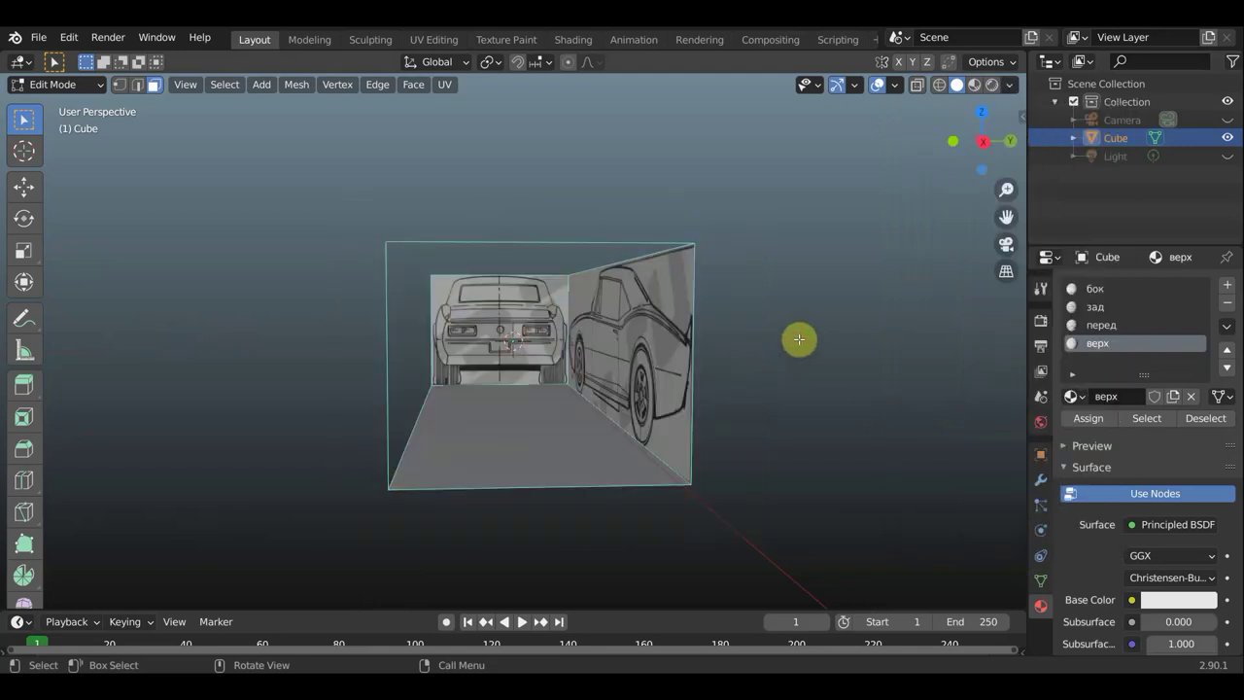
pyautogui.moveTo(776, 341); pyautogui.dragTo(779, 334, button='middle')
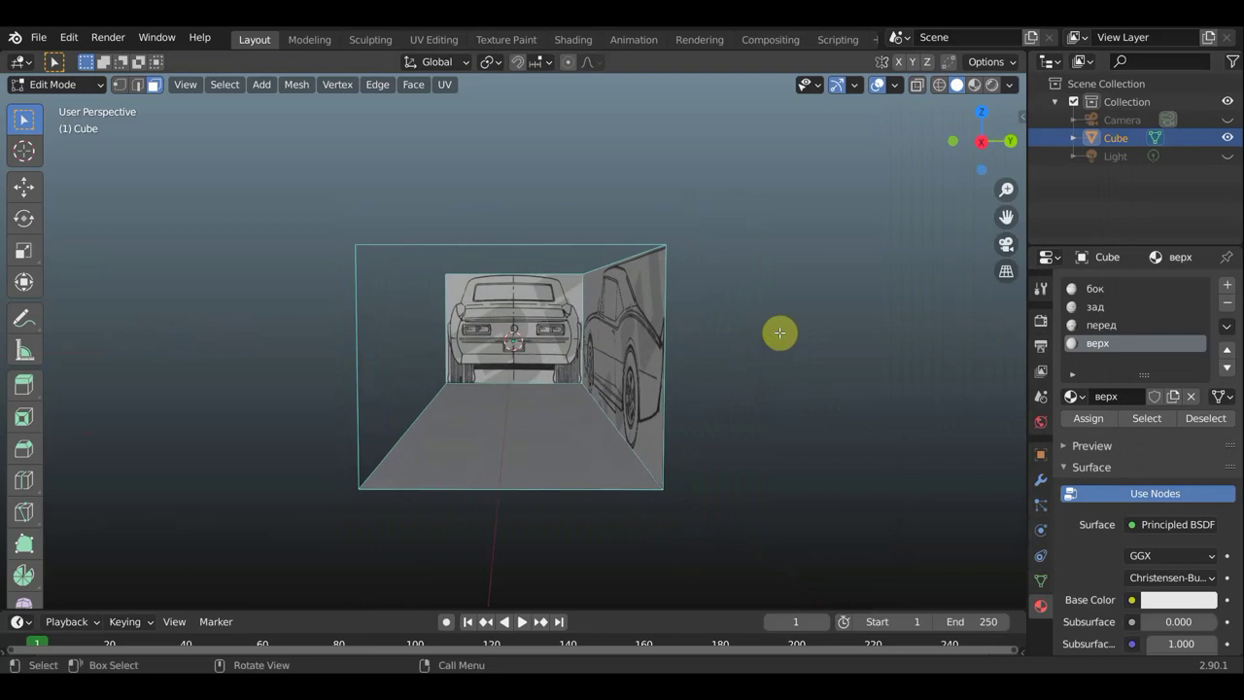
pyautogui.press('KP_1')
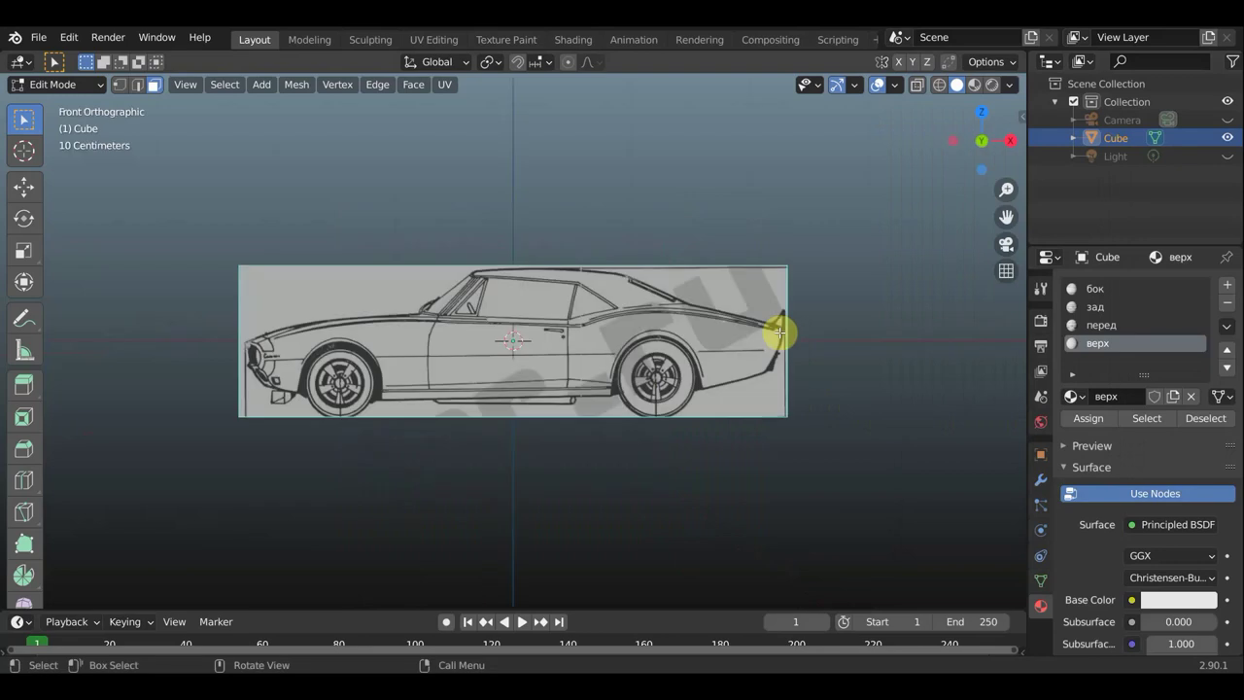
pyautogui.press('KP_3')
pyautogui.scroll(3, 730, 317)
pyautogui.scroll(3, 731, 321)
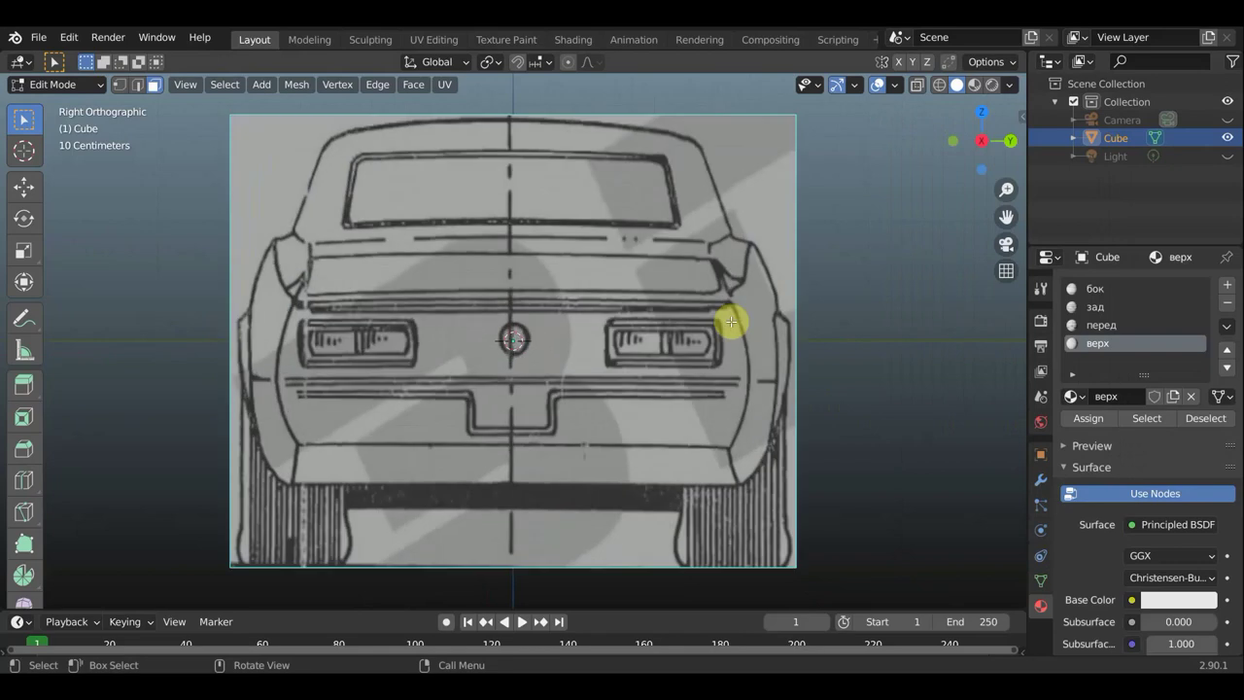
pyautogui.scroll(-2, 731, 322)
pyautogui.scroll(-1, 732, 321)
pyautogui.moveTo(730, 320)
pyautogui.mouseDown(button='middle')
pyautogui.moveTo(716, 341)
pyautogui.moveTo(606, 344)
pyautogui.mouseUp(button='middle')
pyautogui.moveTo(430, 379)
pyautogui.mouseDown(button='middle')
pyautogui.moveTo(458, 361)
pyautogui.moveTo(778, 379)
pyautogui.moveTo(861, 364)
pyautogui.moveTo(627, 314)
pyautogui.mouseUp(button='middle')
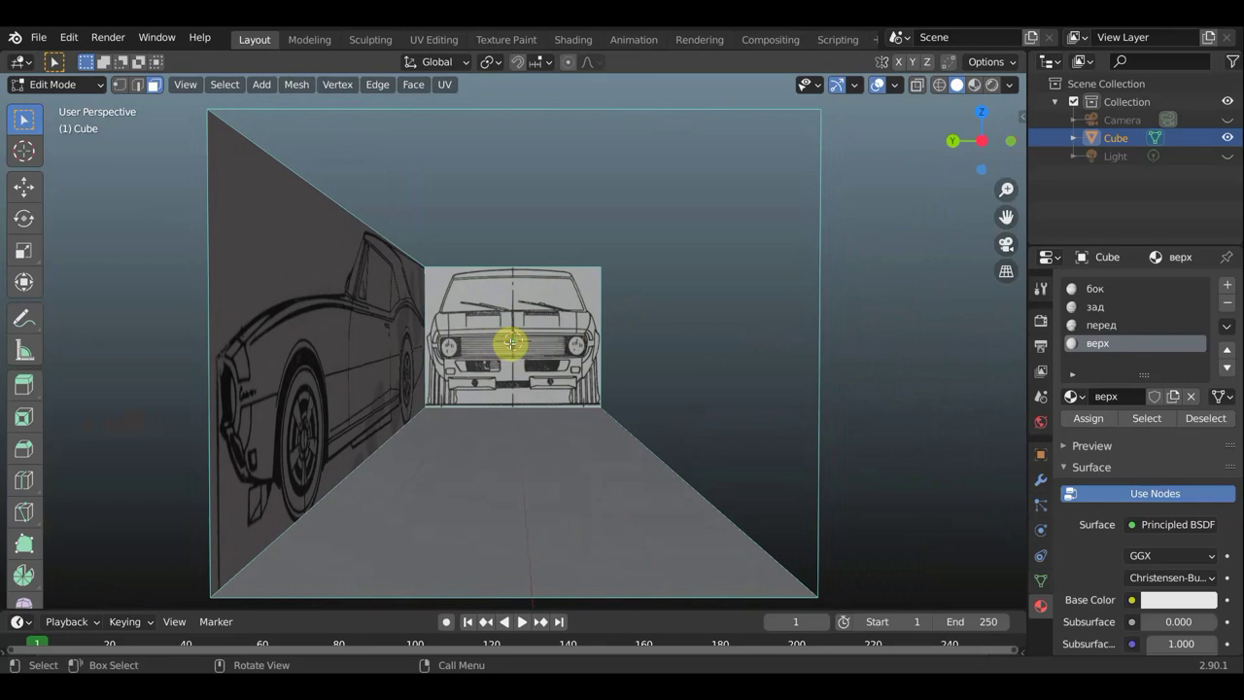
pyautogui.moveTo(581, 346)
pyautogui.mouseDown(button='middle')
pyautogui.moveTo(528, 353)
pyautogui.moveTo(555, 396)
pyautogui.mouseUp(button='middle')
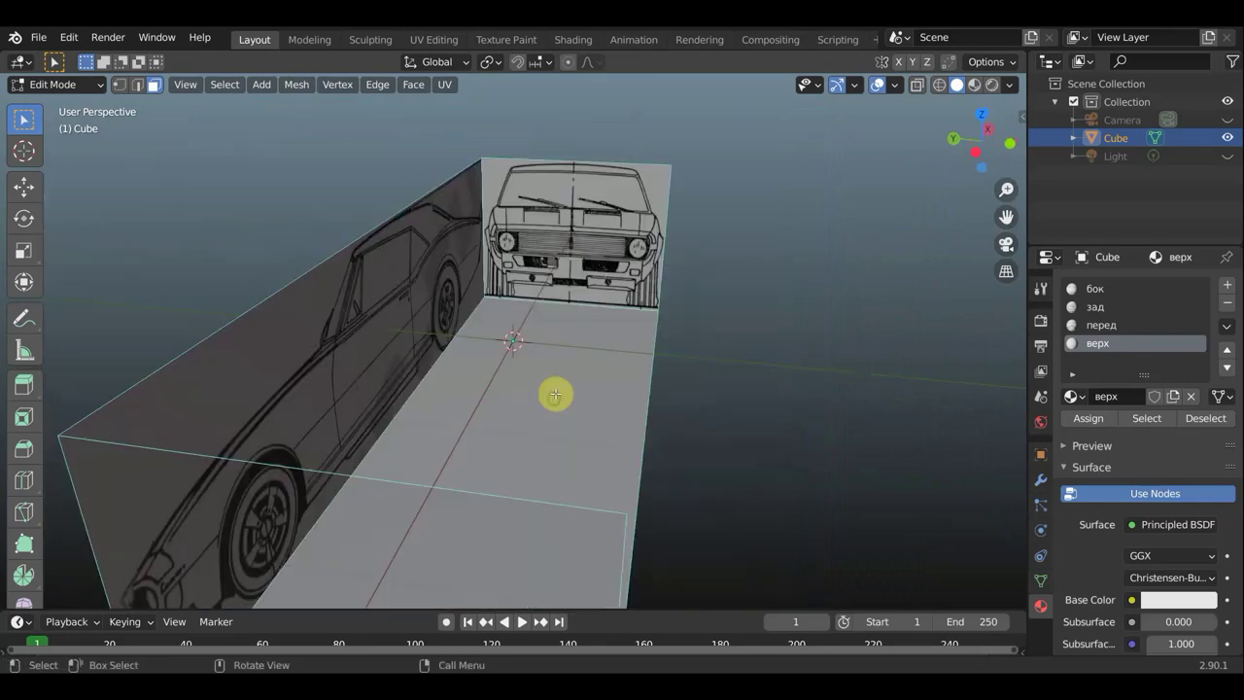
pyautogui.press('KP_7')
pyautogui.moveTo(553, 347)
pyautogui.mouseDown(button='middle')
pyautogui.moveTo(594, 178)
pyautogui.moveTo(522, 472)
pyautogui.moveTo(389, 425)
pyautogui.moveTo(217, 411)
pyautogui.moveTo(592, 425)
pyautogui.moveTo(561, 405)
pyautogui.moveTo(506, 419)
pyautogui.moveTo(337, 402)
pyautogui.moveTo(483, 407)
pyautogui.moveTo(426, 406)
pyautogui.mouseUp(button='middle')
pyautogui.scroll(2, 464, 413)
pyautogui.scroll(2, 464, 411)
pyautogui.scroll(-5, 413, 404)
pyautogui.moveTo(411, 405)
pyautogui.mouseDown(button='middle')
pyautogui.moveTo(593, 403)
pyautogui.moveTo(130, 402)
pyautogui.moveTo(475, 403)
pyautogui.mouseUp(button='middle')
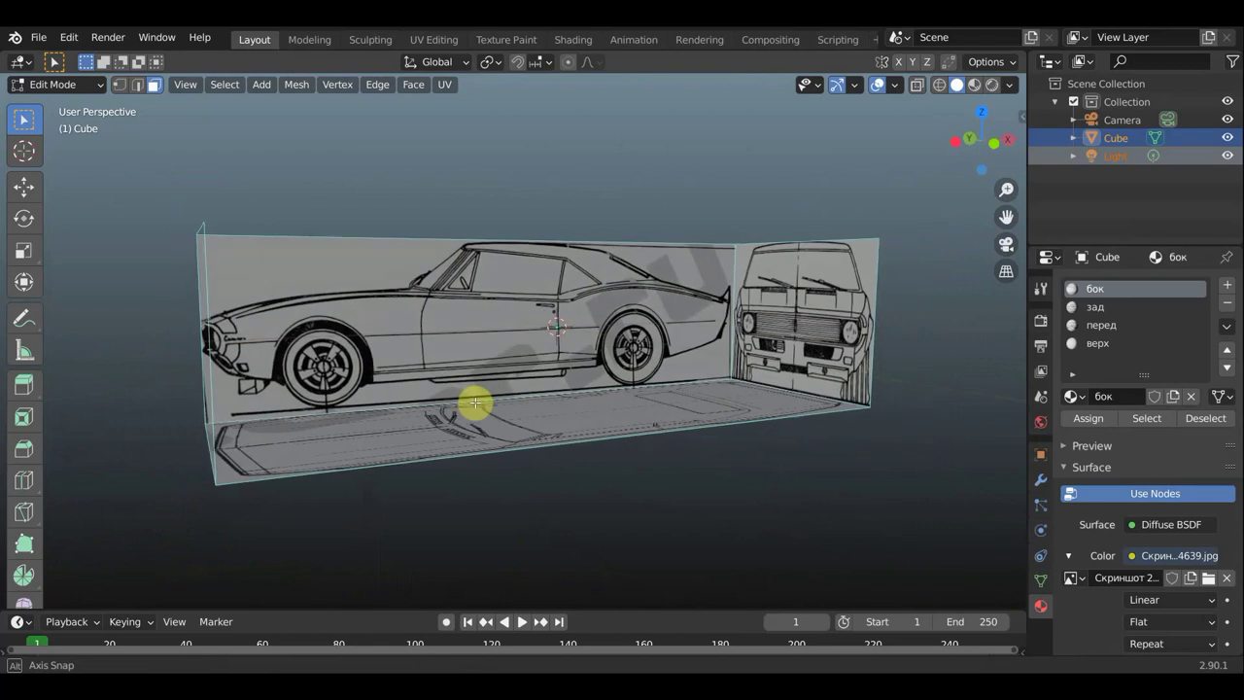